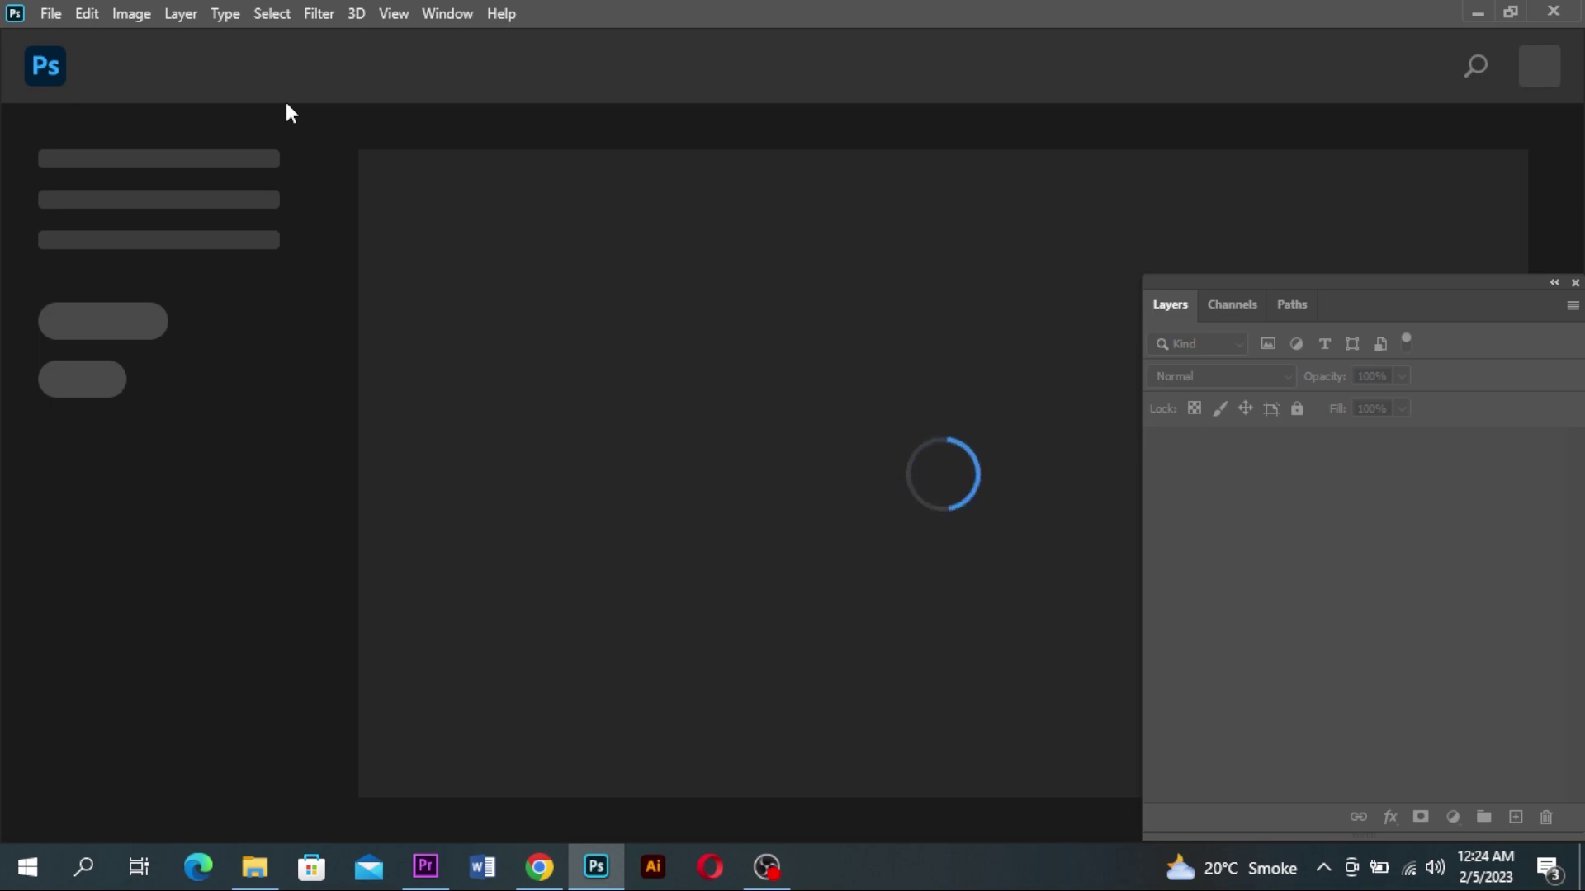
Create a new blank document of 1022 x 1021 px at 72 ppi
left_click(59, 11)
left_click(86, 41)
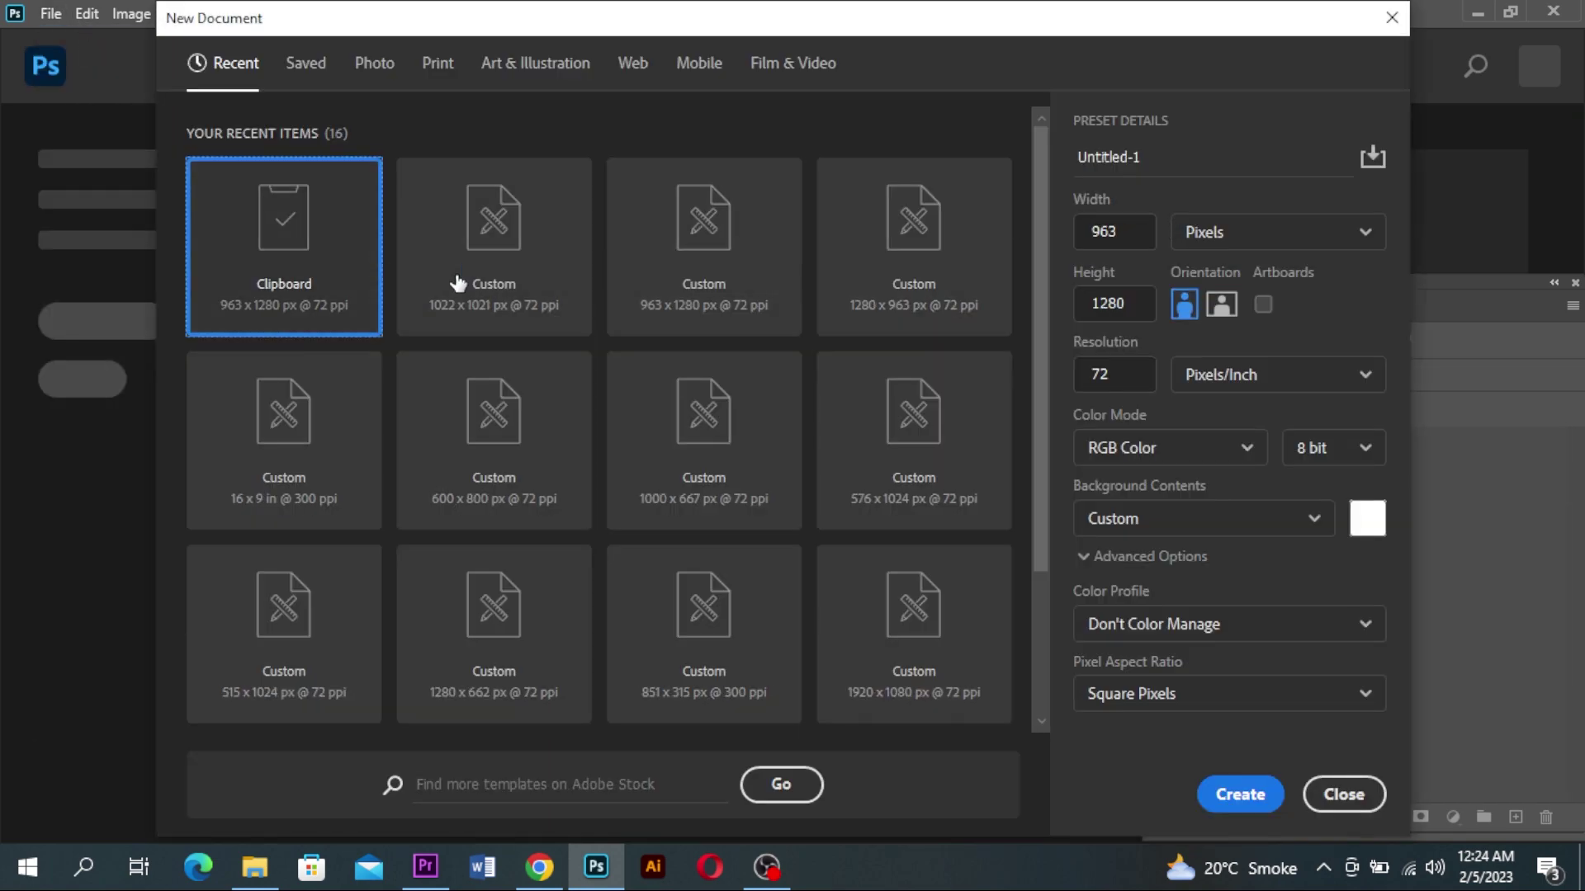
left_click(530, 269)
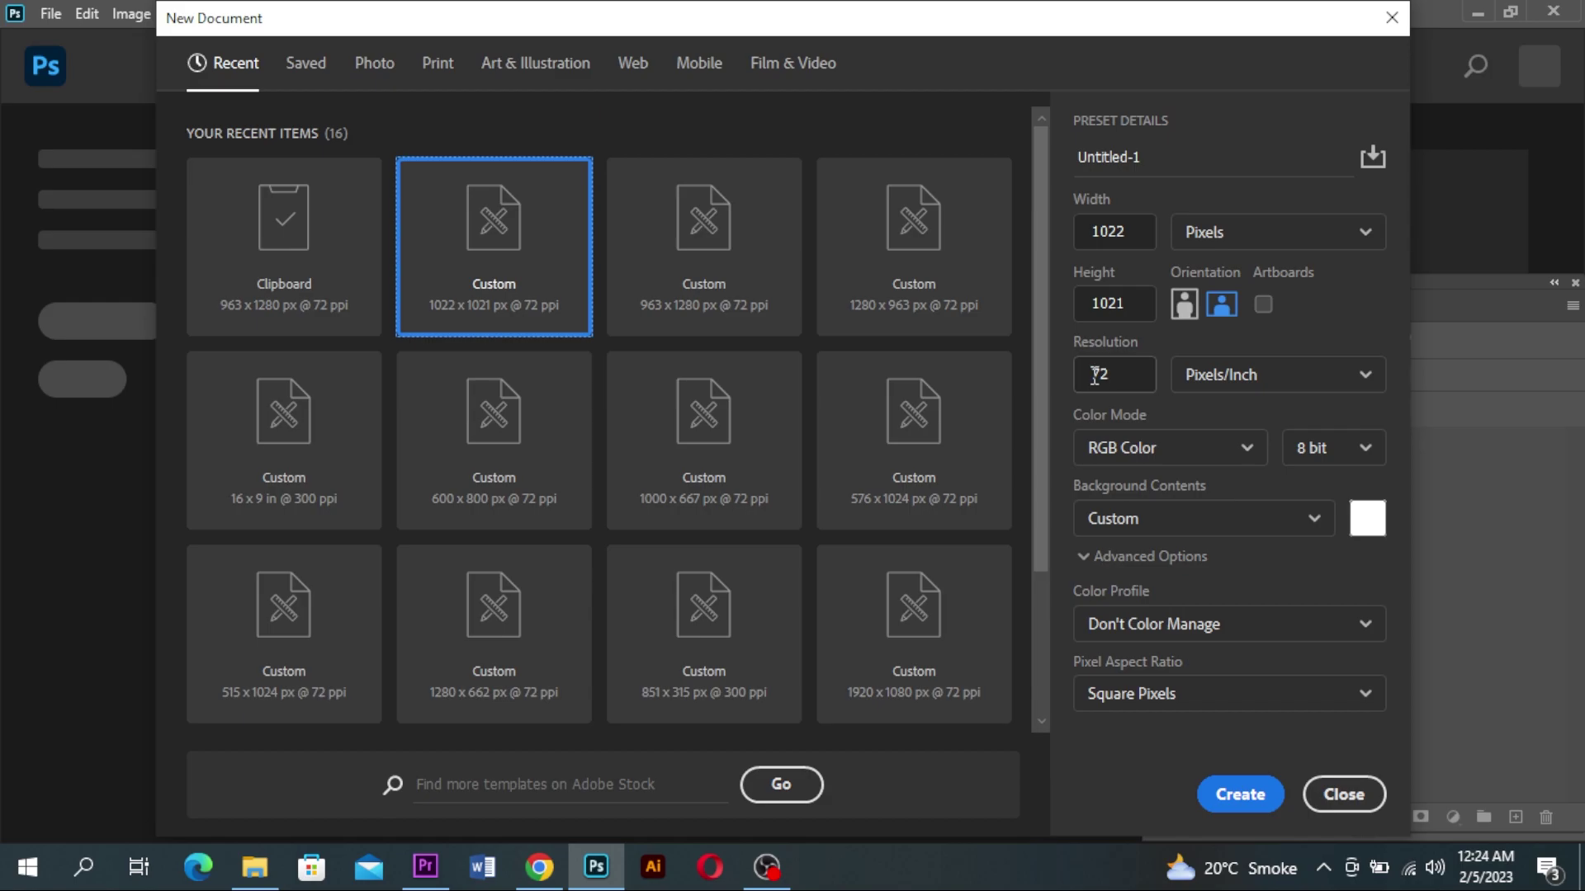
left_click(1227, 800)
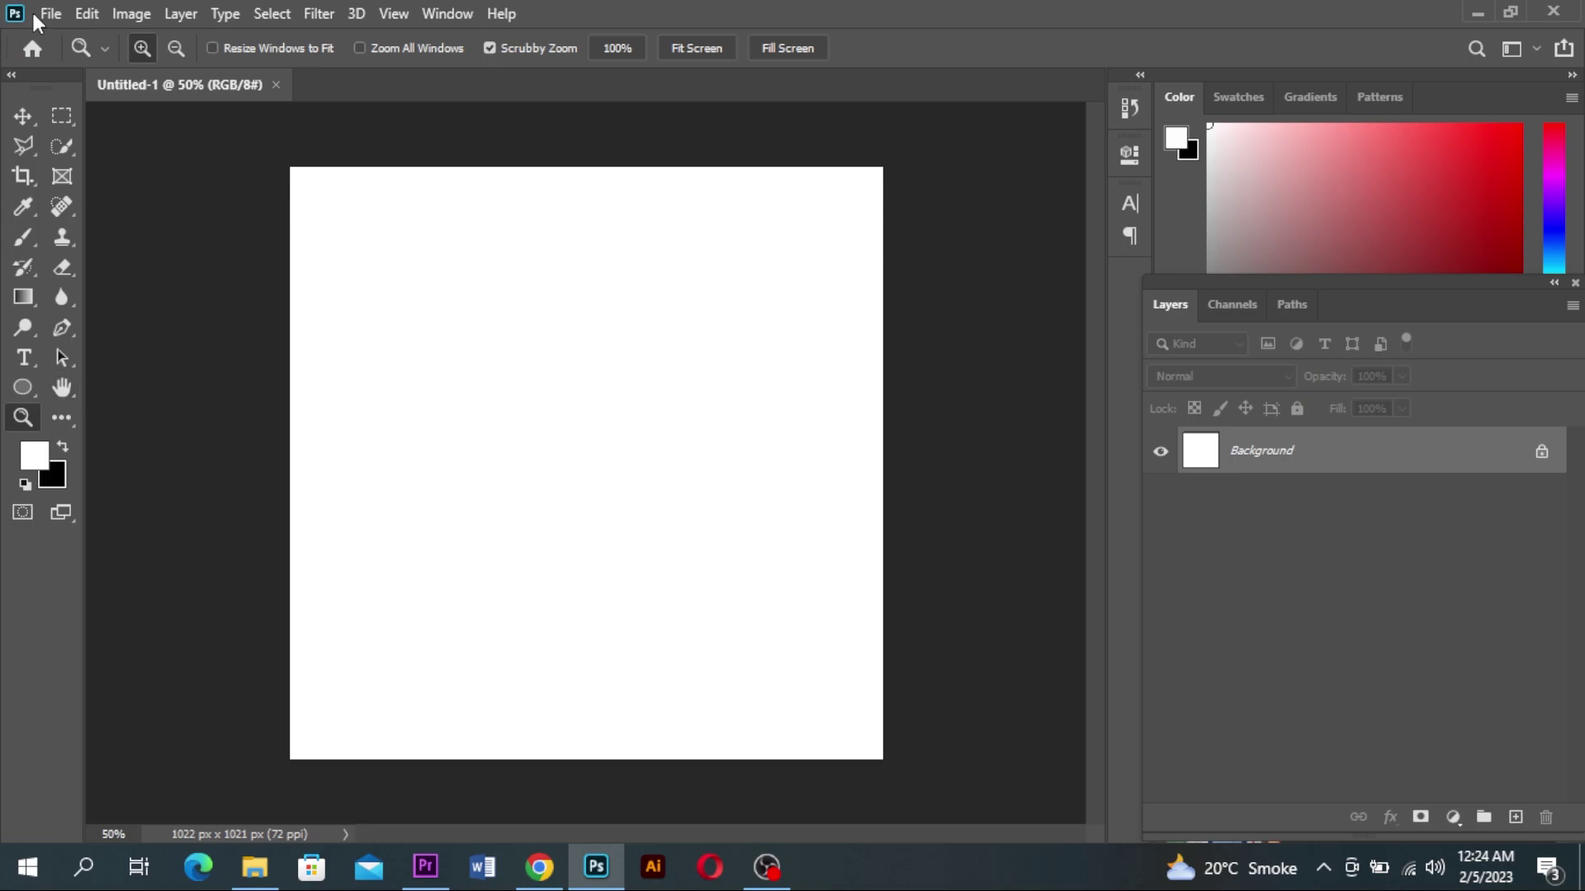
Open the shirt mockup file design.psd from the Documents folder
left_click(46, 14)
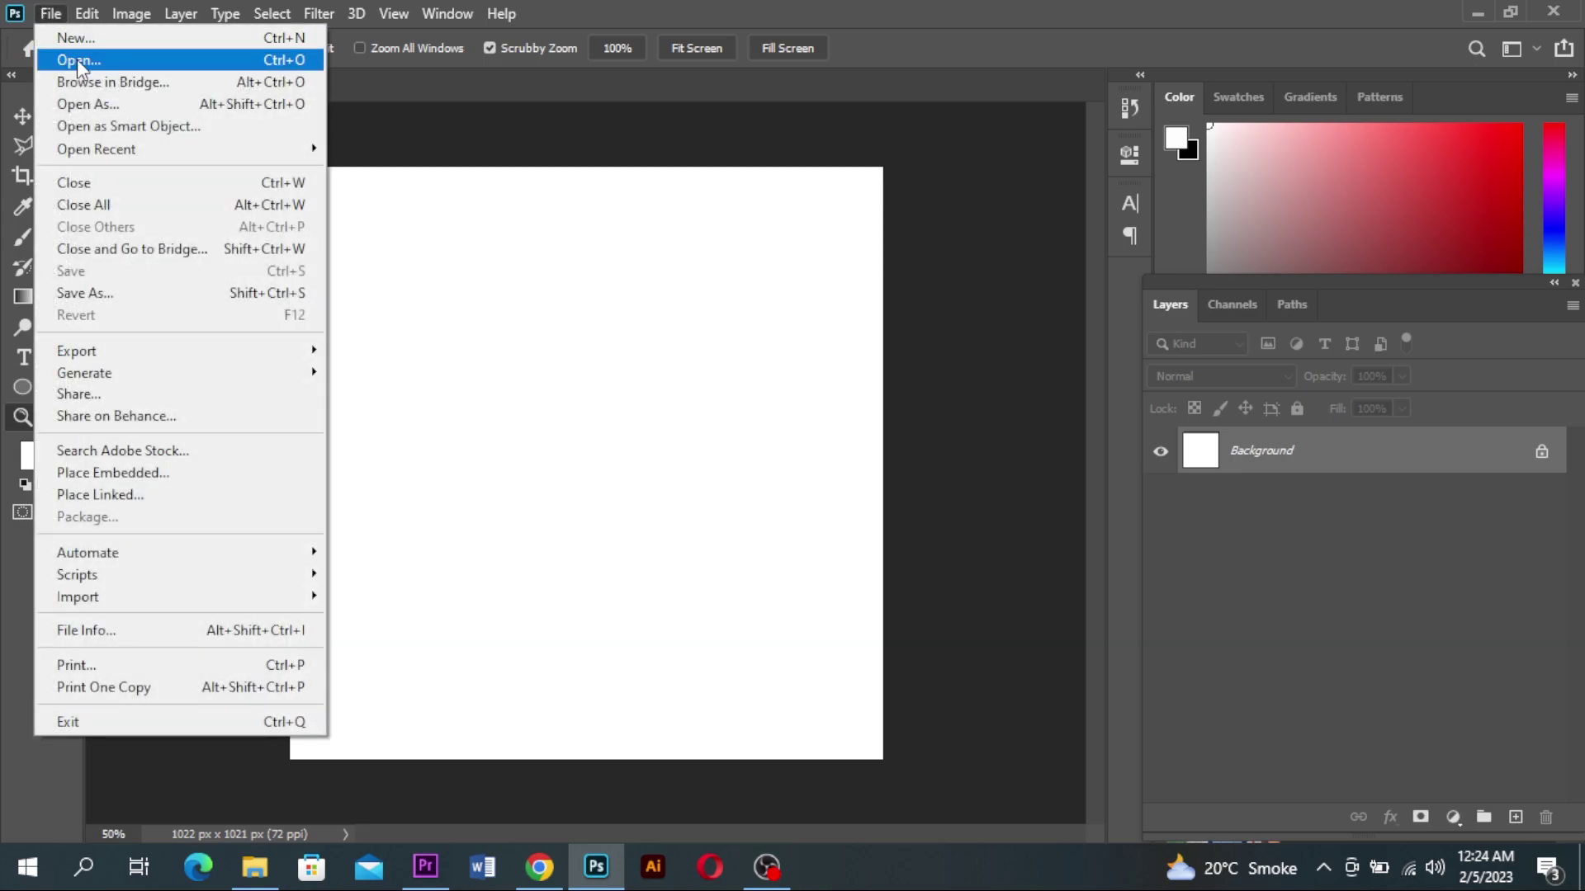
left_click(82, 60)
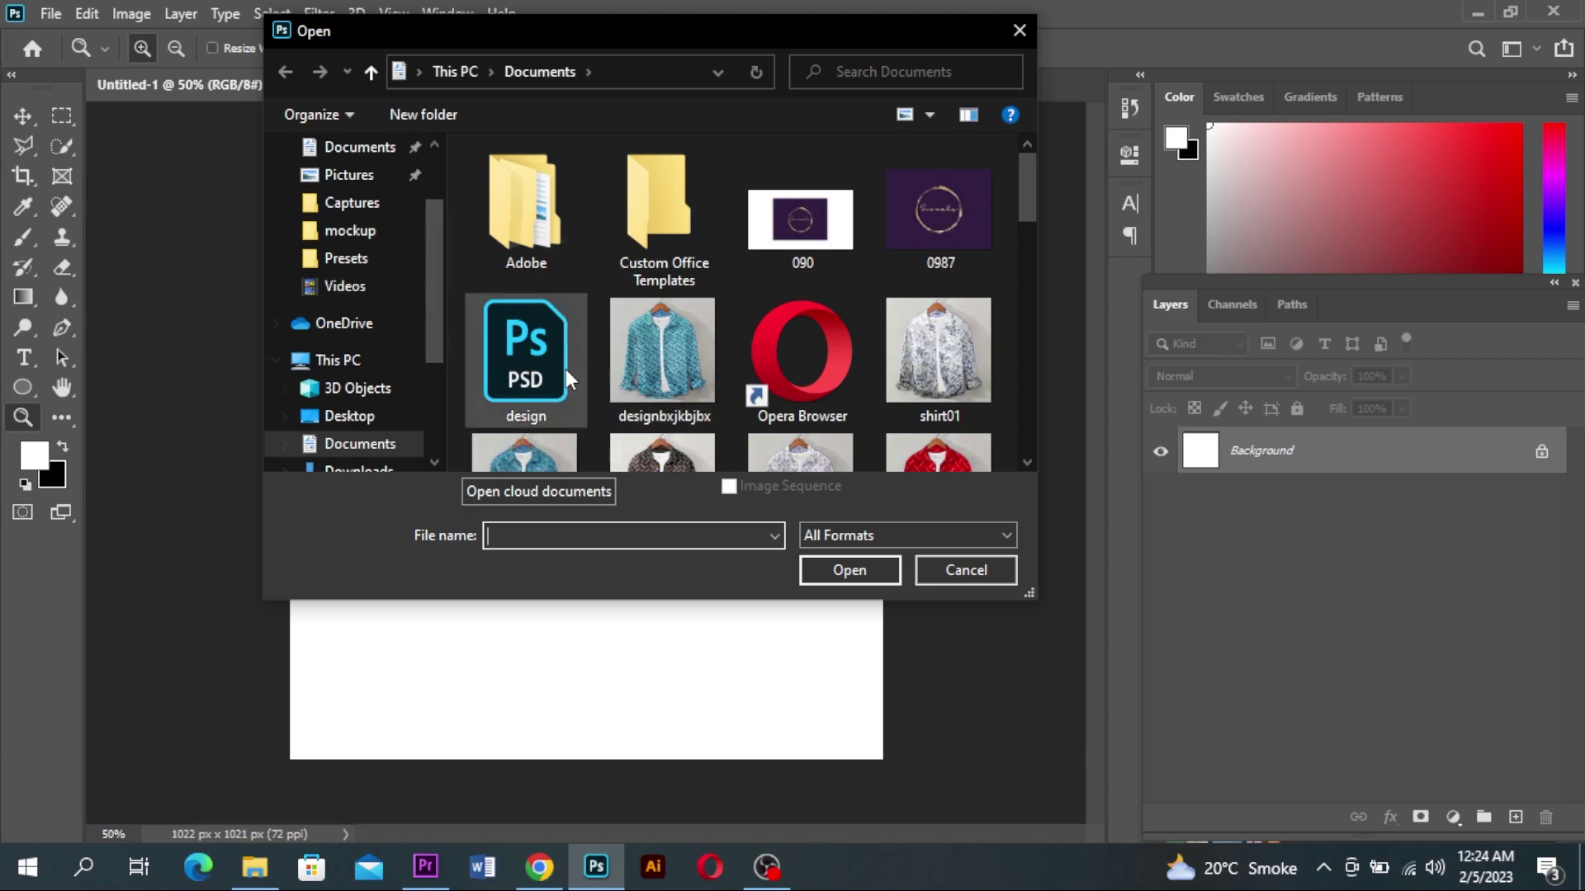
double_click(538, 356)
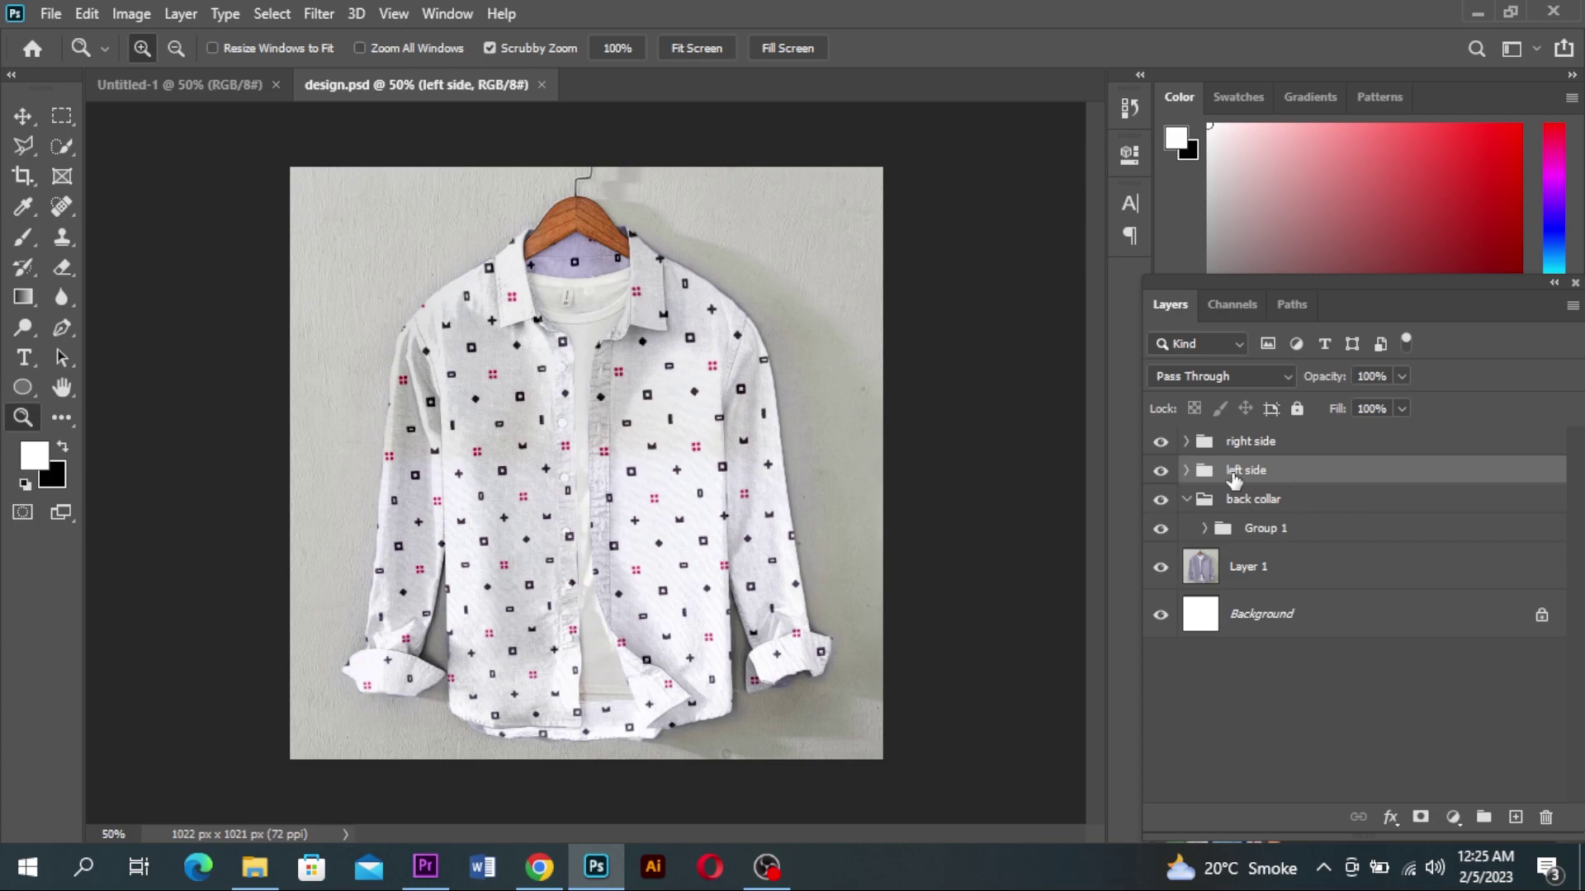
Expand the right side group and examine its two layers, hiding and showing Layer 3 to see its effect on the shirt
left_click(1188, 441)
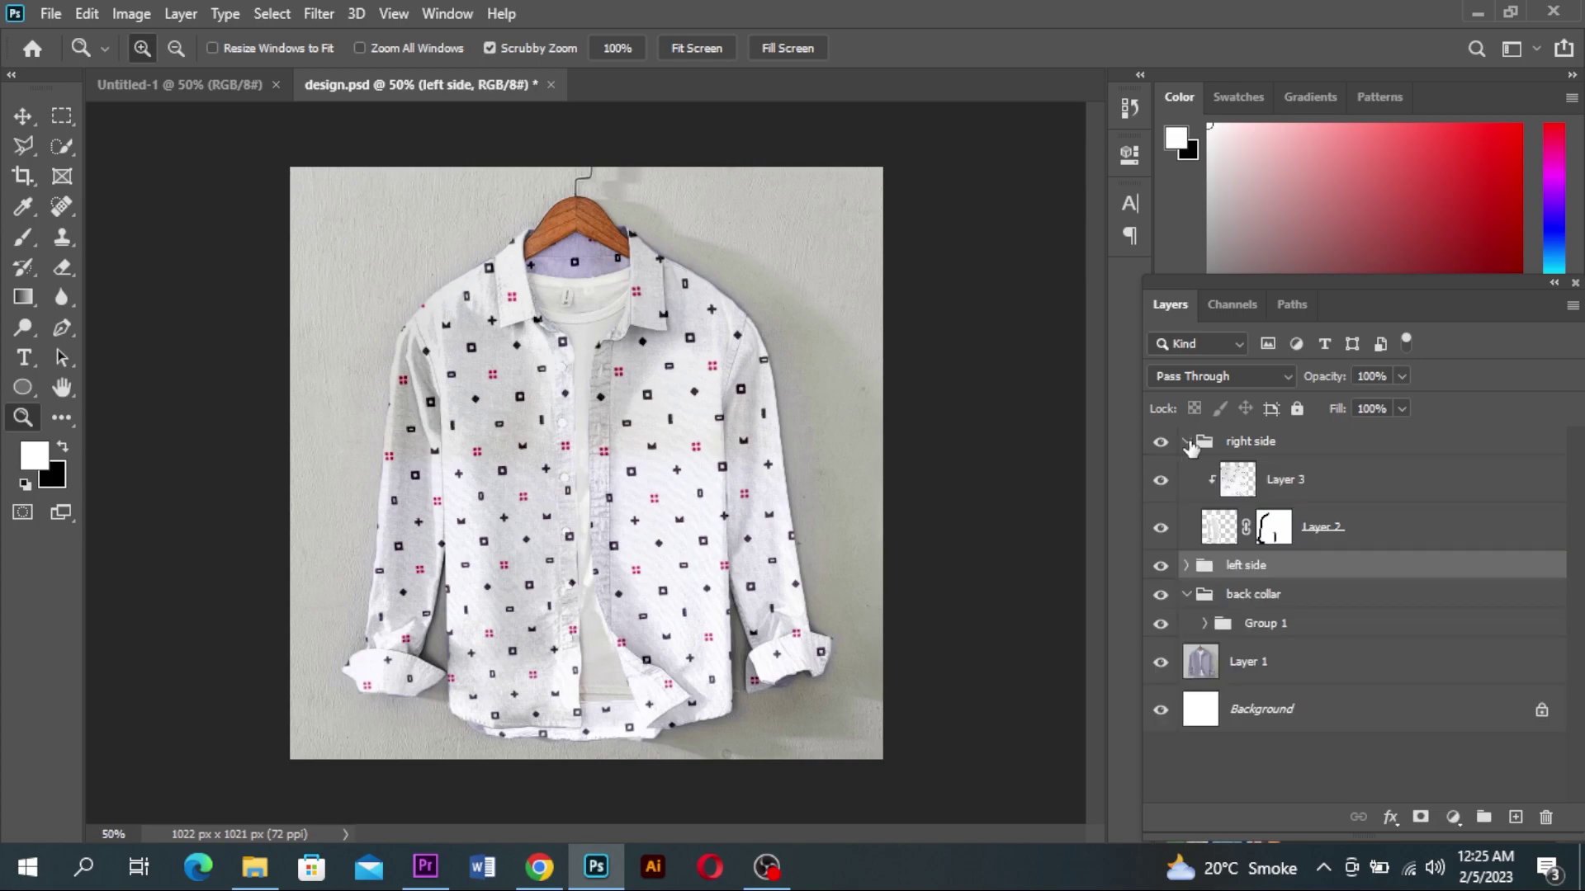
left_click(1250, 443)
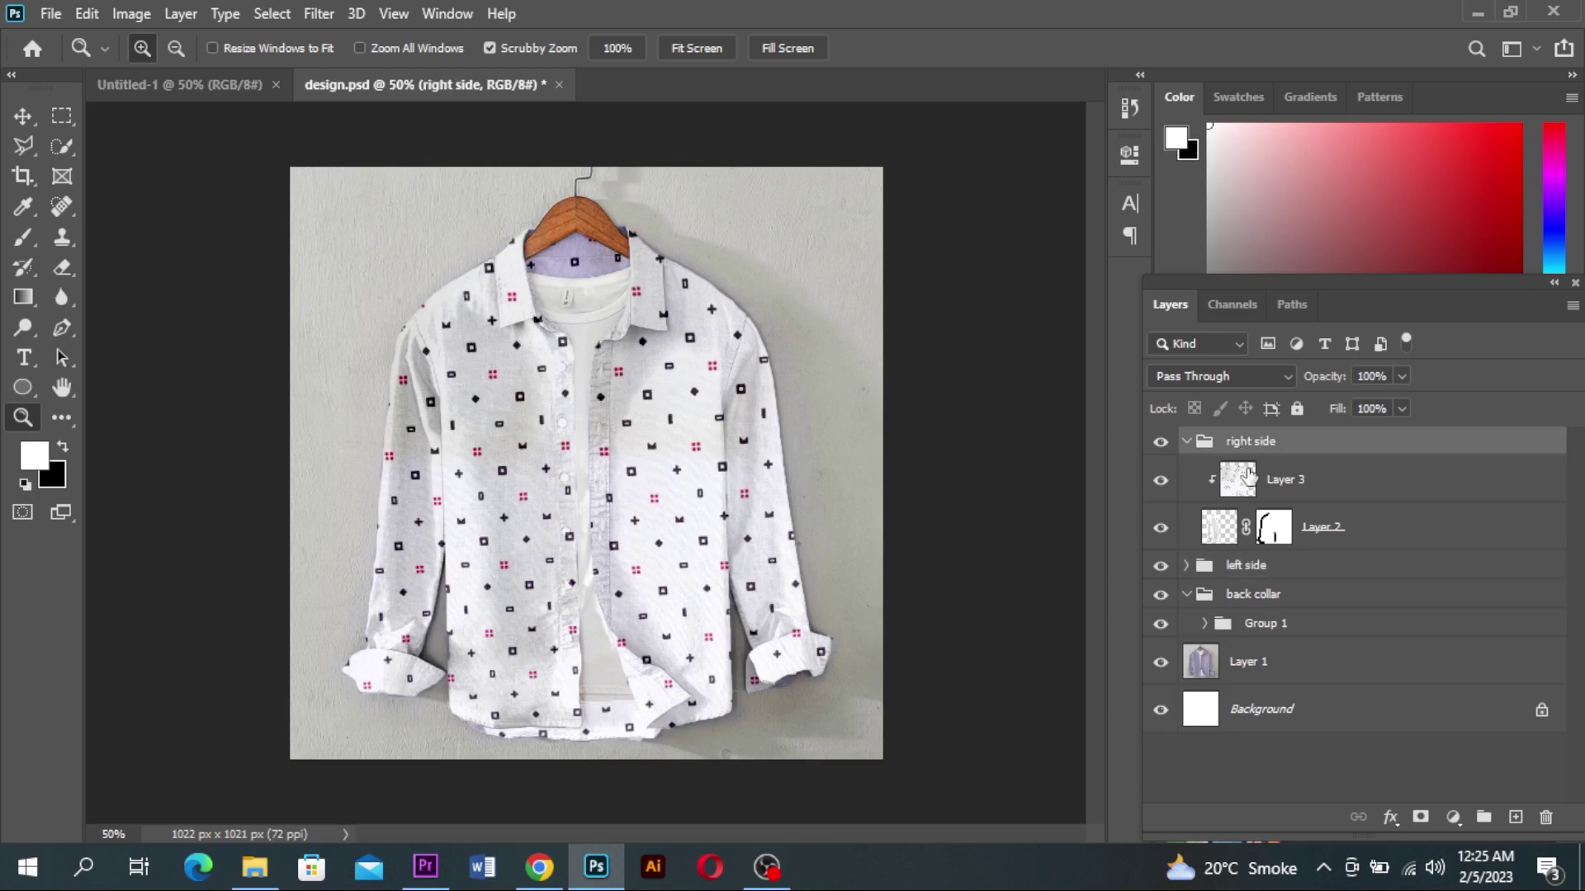
left_click(1303, 488)
left_click(1378, 532)
left_click(1341, 493)
left_click(1160, 482)
left_click(1161, 484)
left_click(1161, 484)
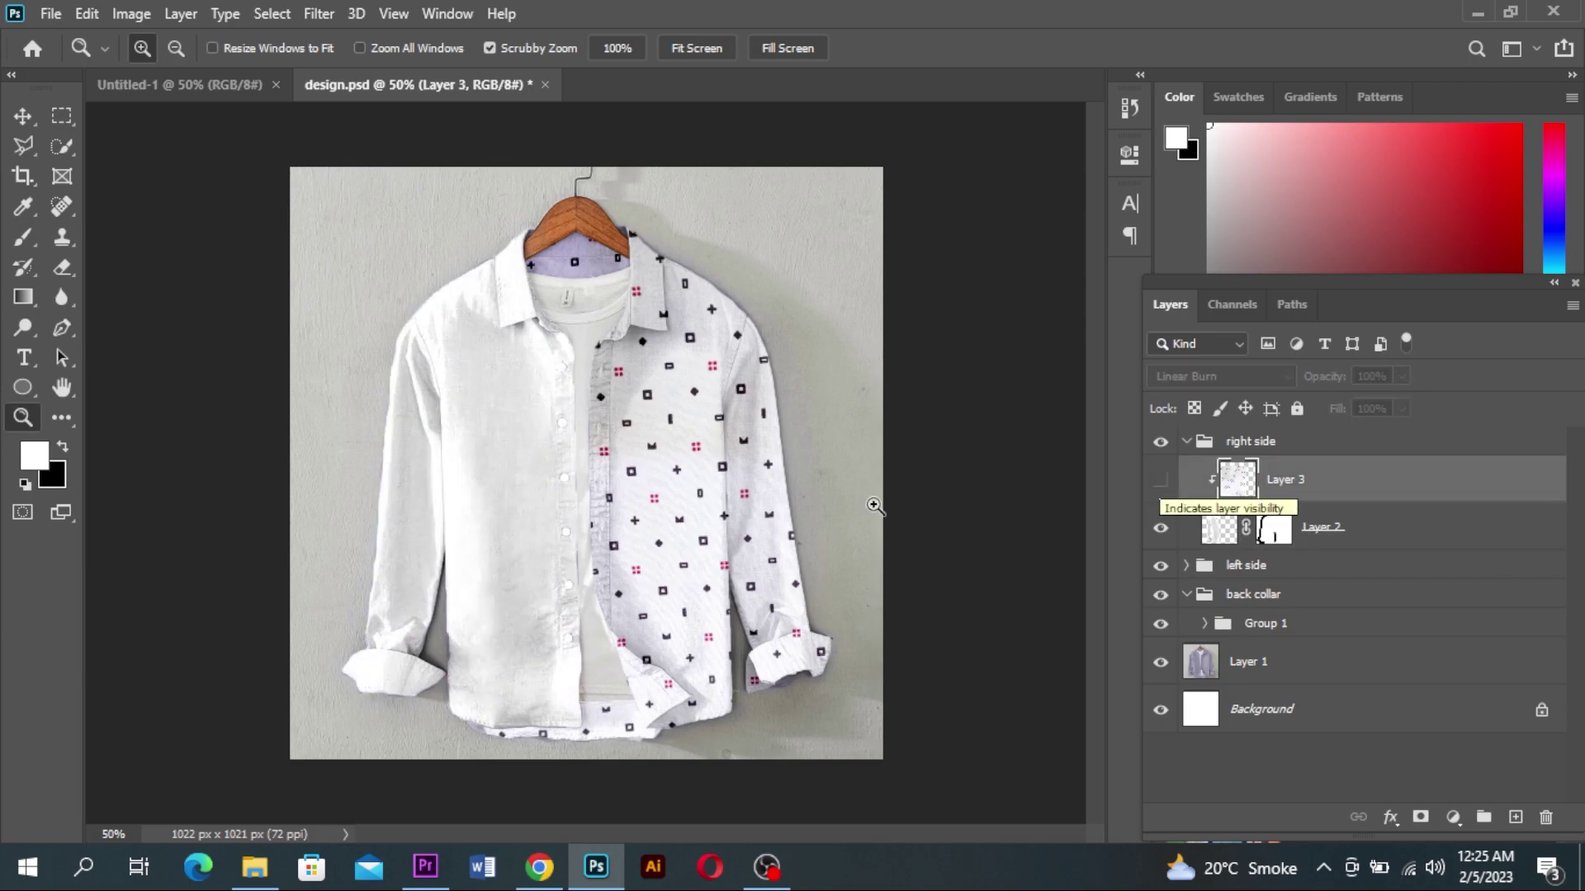
left_click(1160, 486)
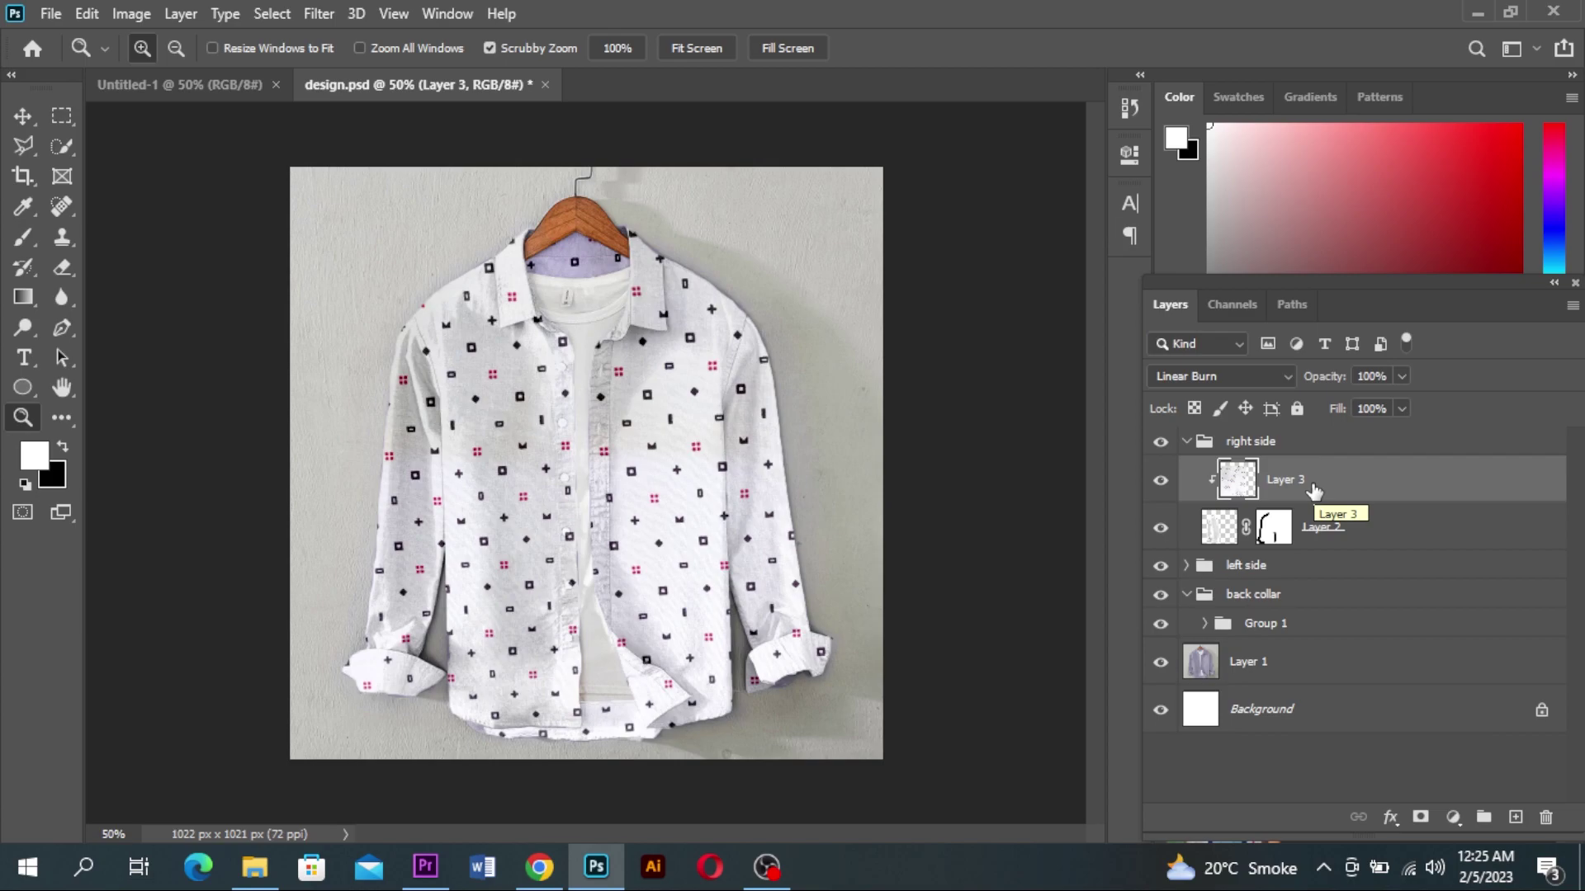
Delete the pattern Layer 3 from the right side group
left_click(1358, 528)
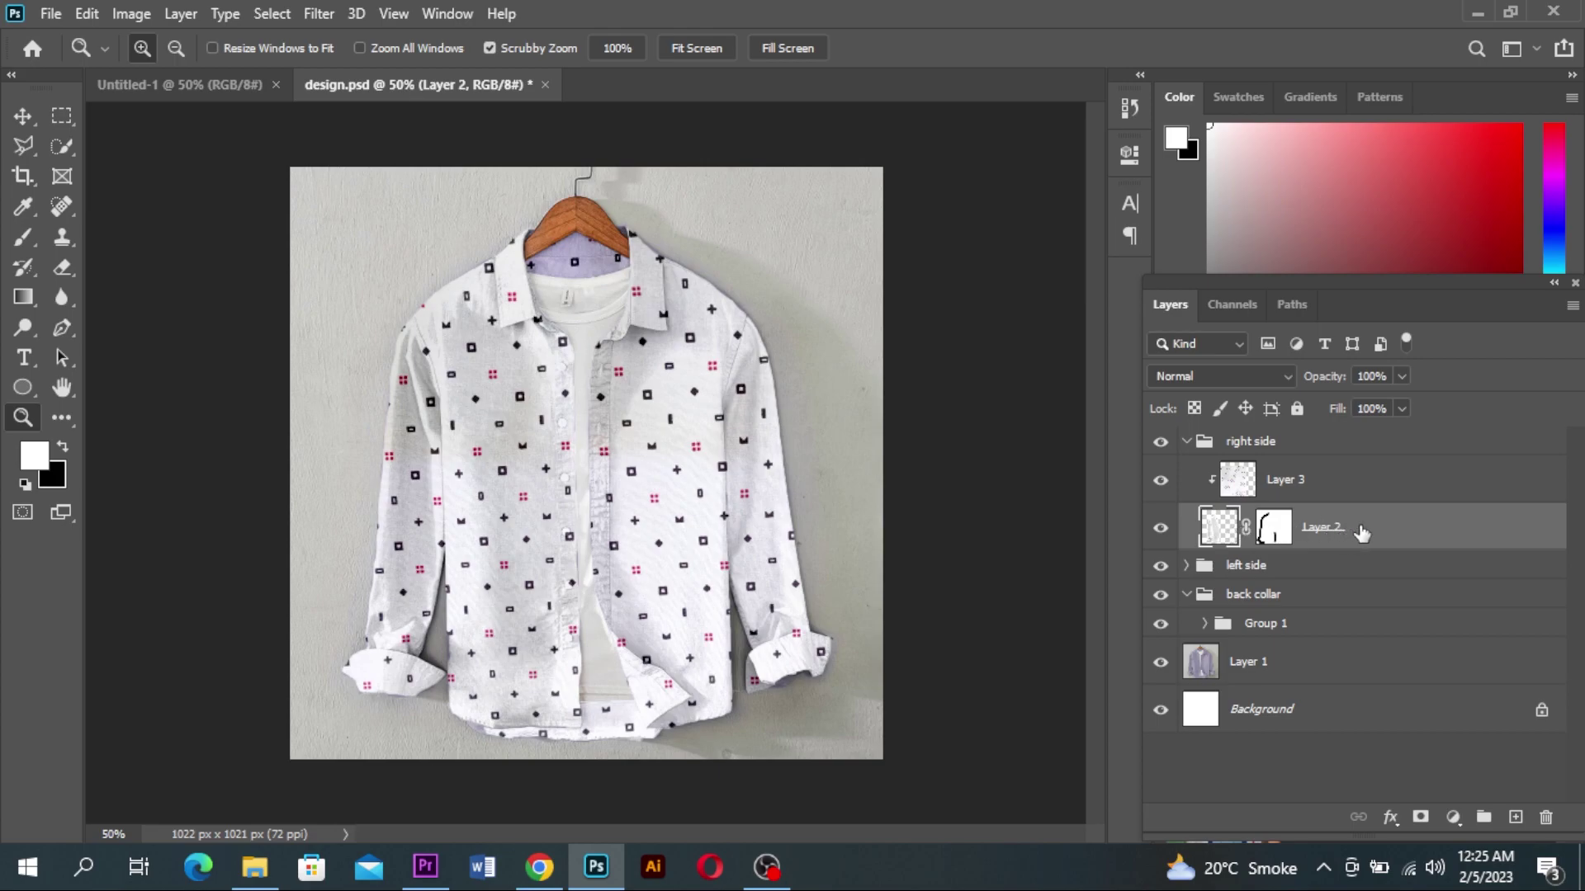
left_click(1308, 479)
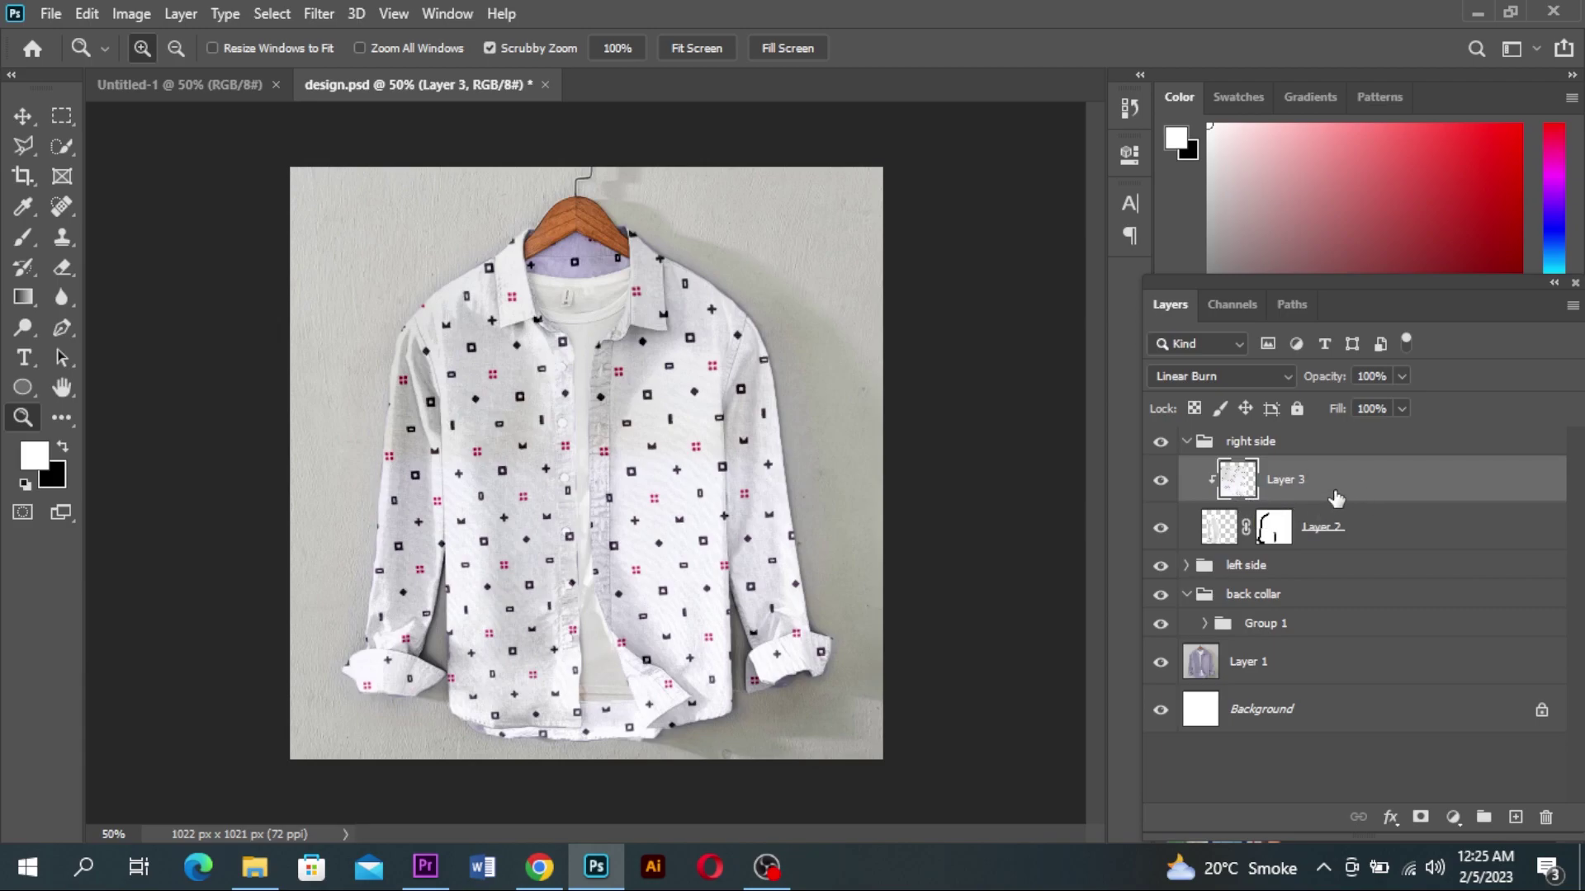
left_click_drag(1326, 488, 1546, 816)
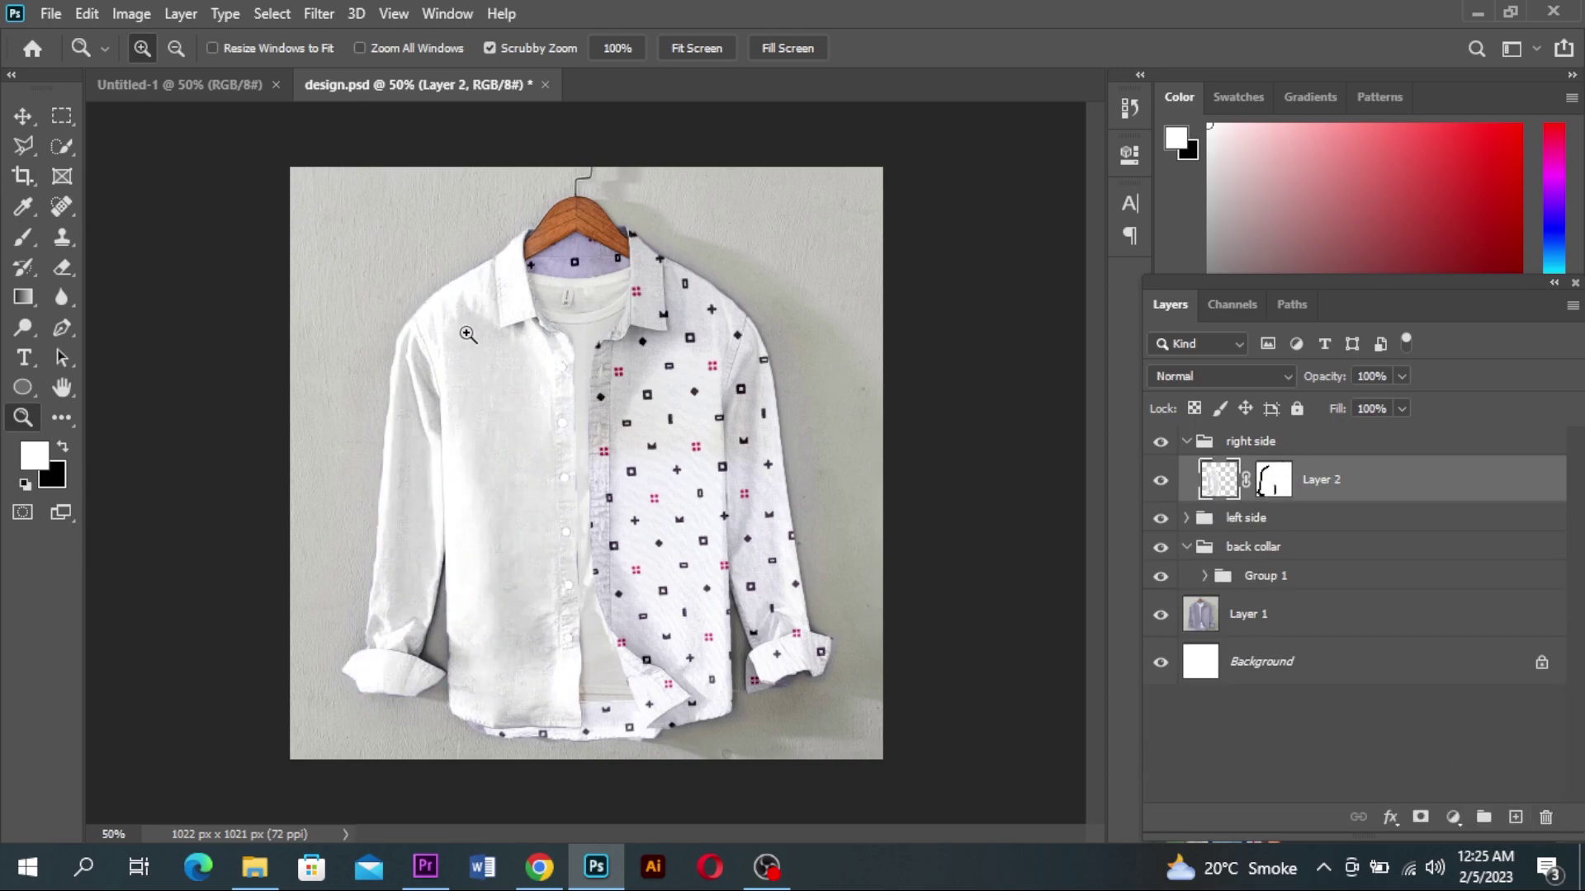
Switch to WhatsApp in Chrome and copy the turquoise leaf fabric image to the clipboard
left_click(541, 871)
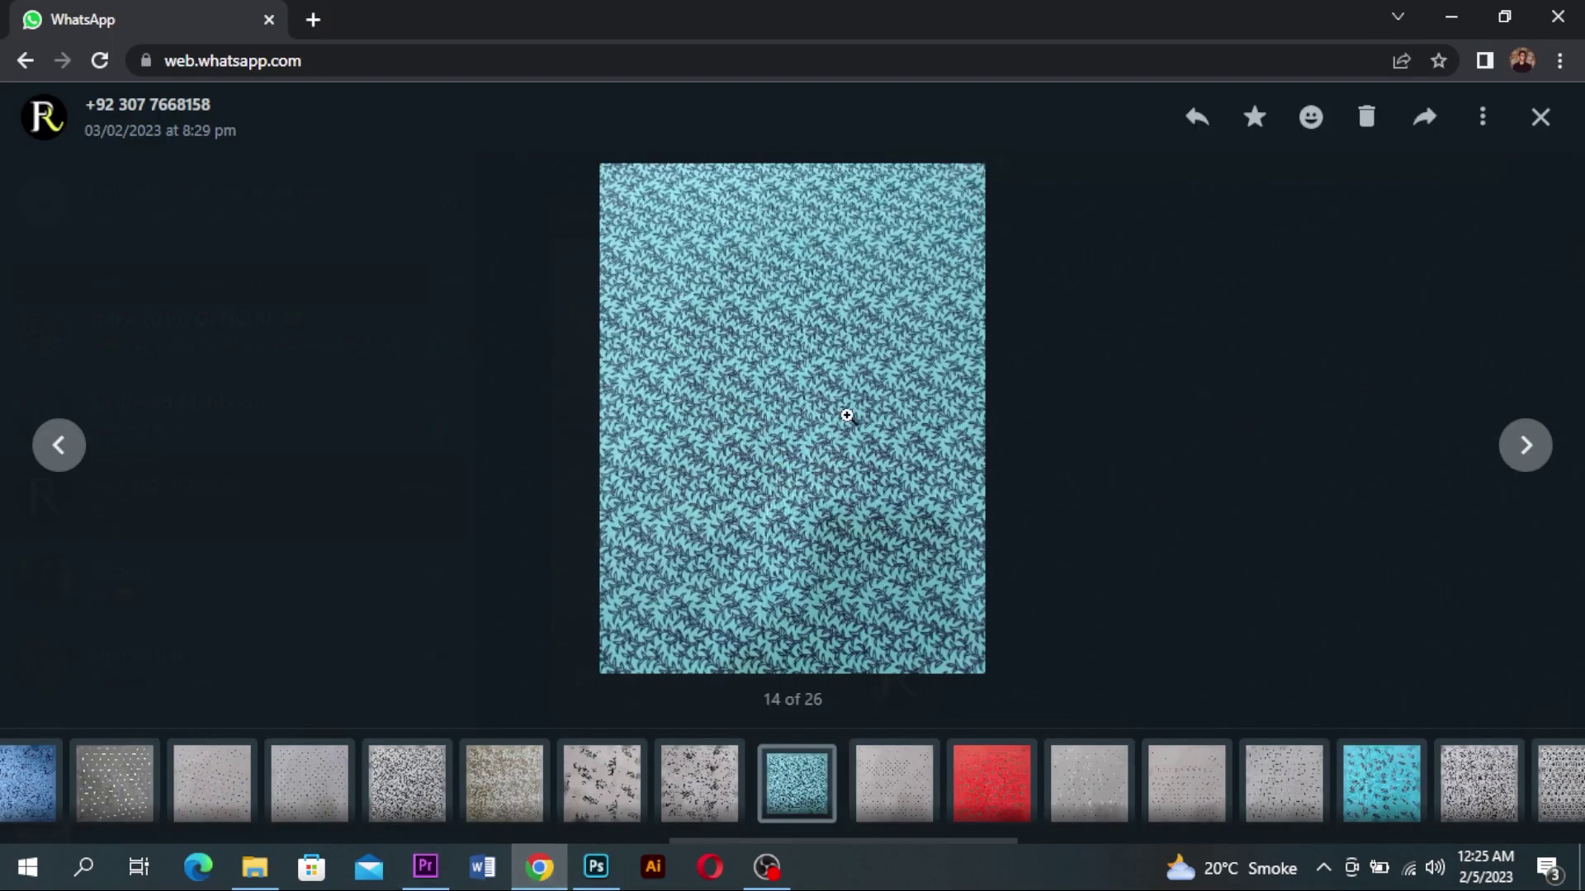
right_click(794, 351)
left_click(858, 431)
Switch back to Photoshop, create a 963 x 1280 px document at 72 ppi and paste the leaf fabric image into it
left_click(598, 867)
left_click(50, 14)
left_click(111, 41)
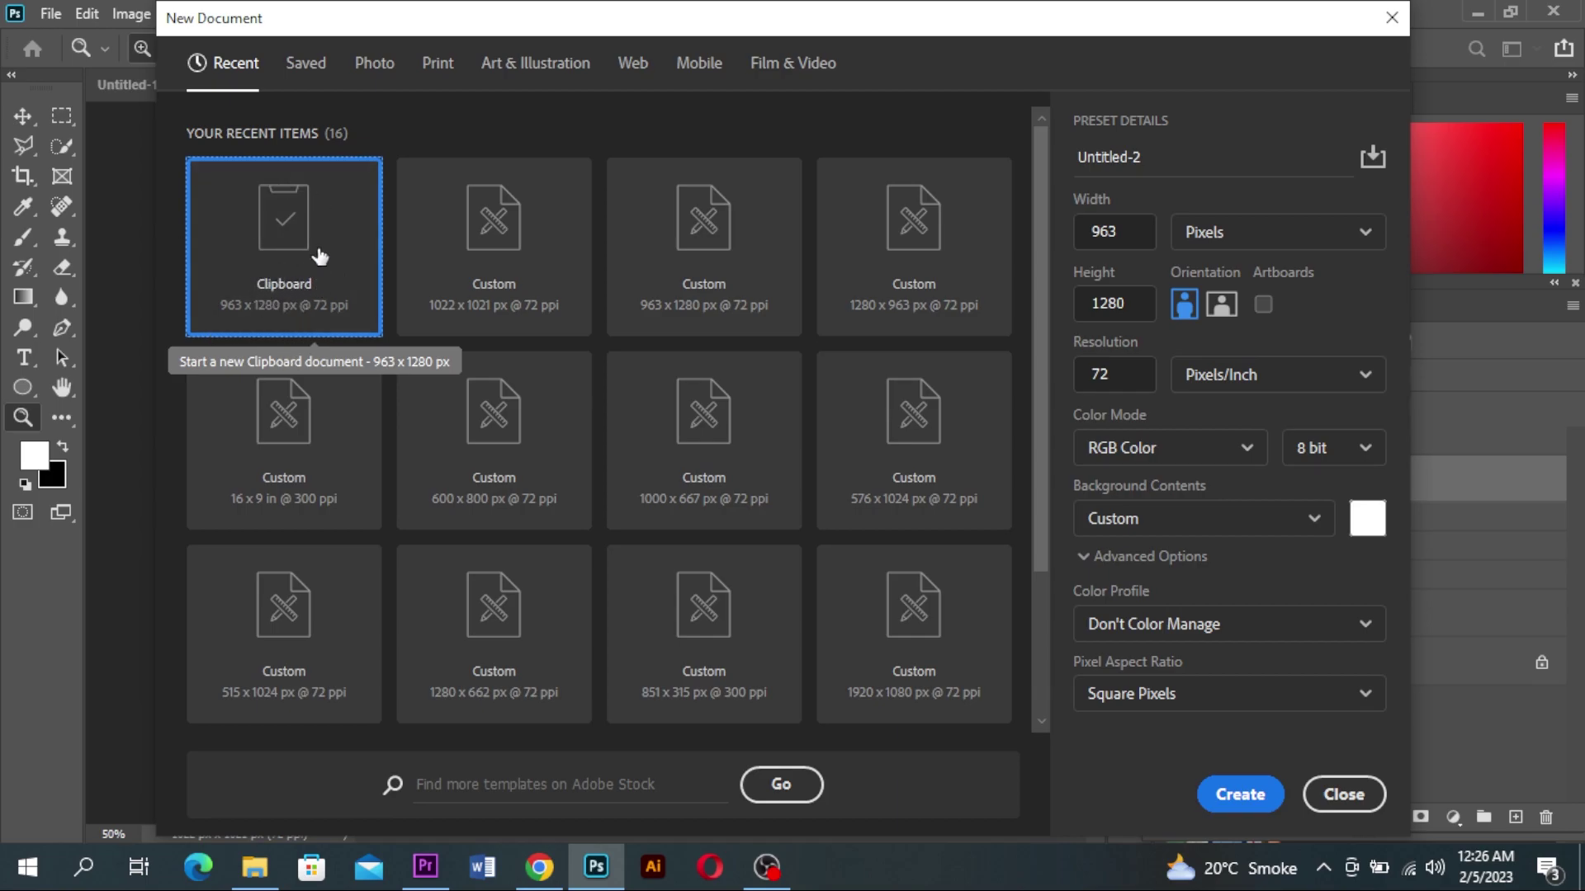
left_click(1239, 798)
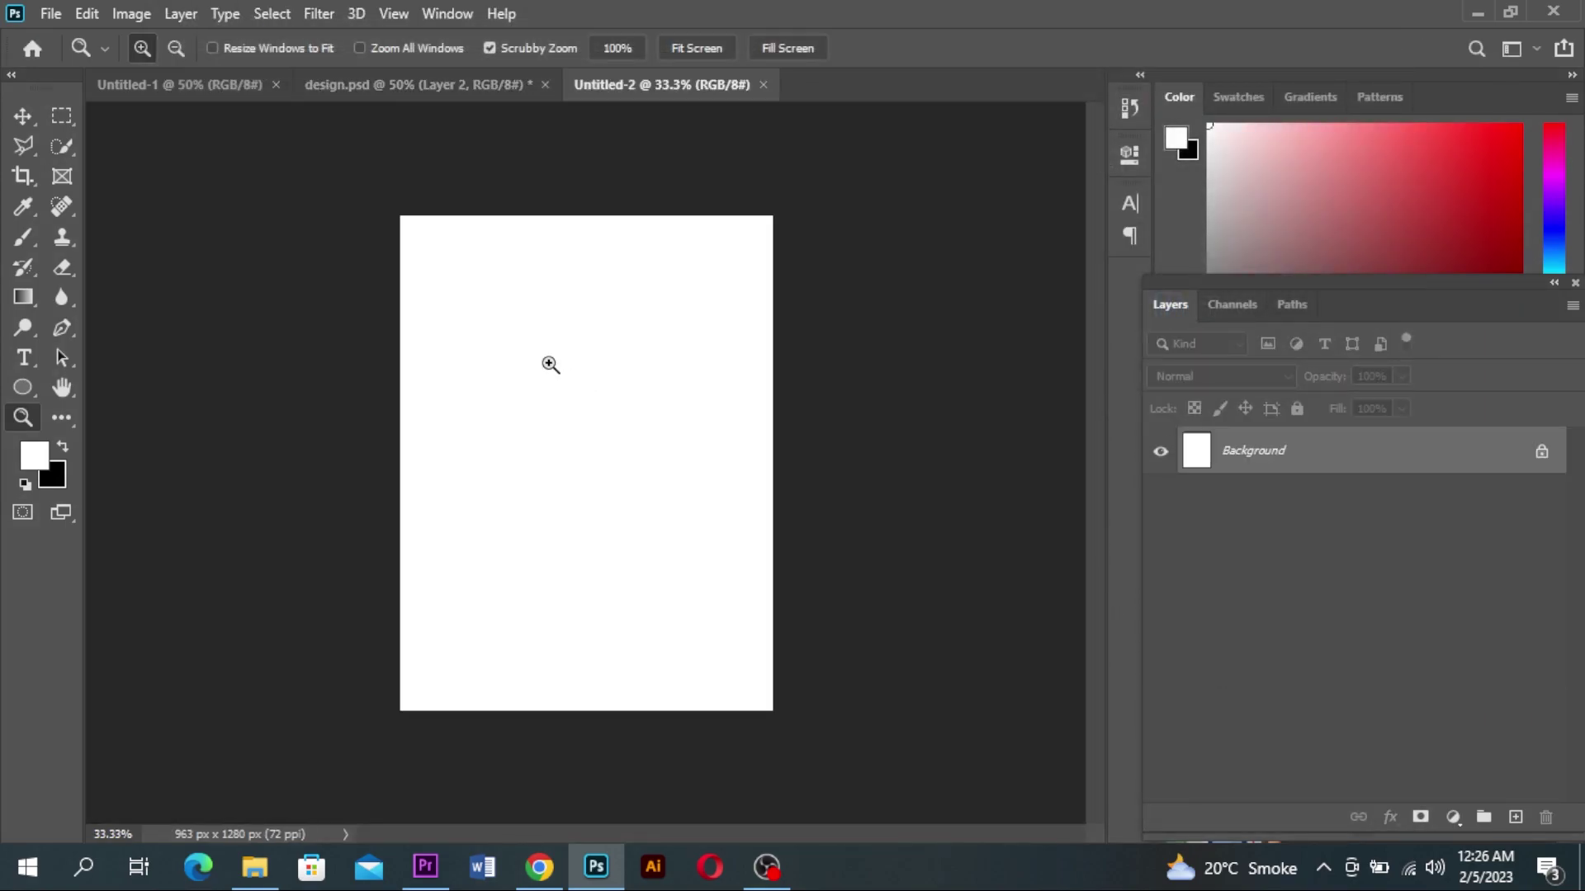
key("ctrl+v")
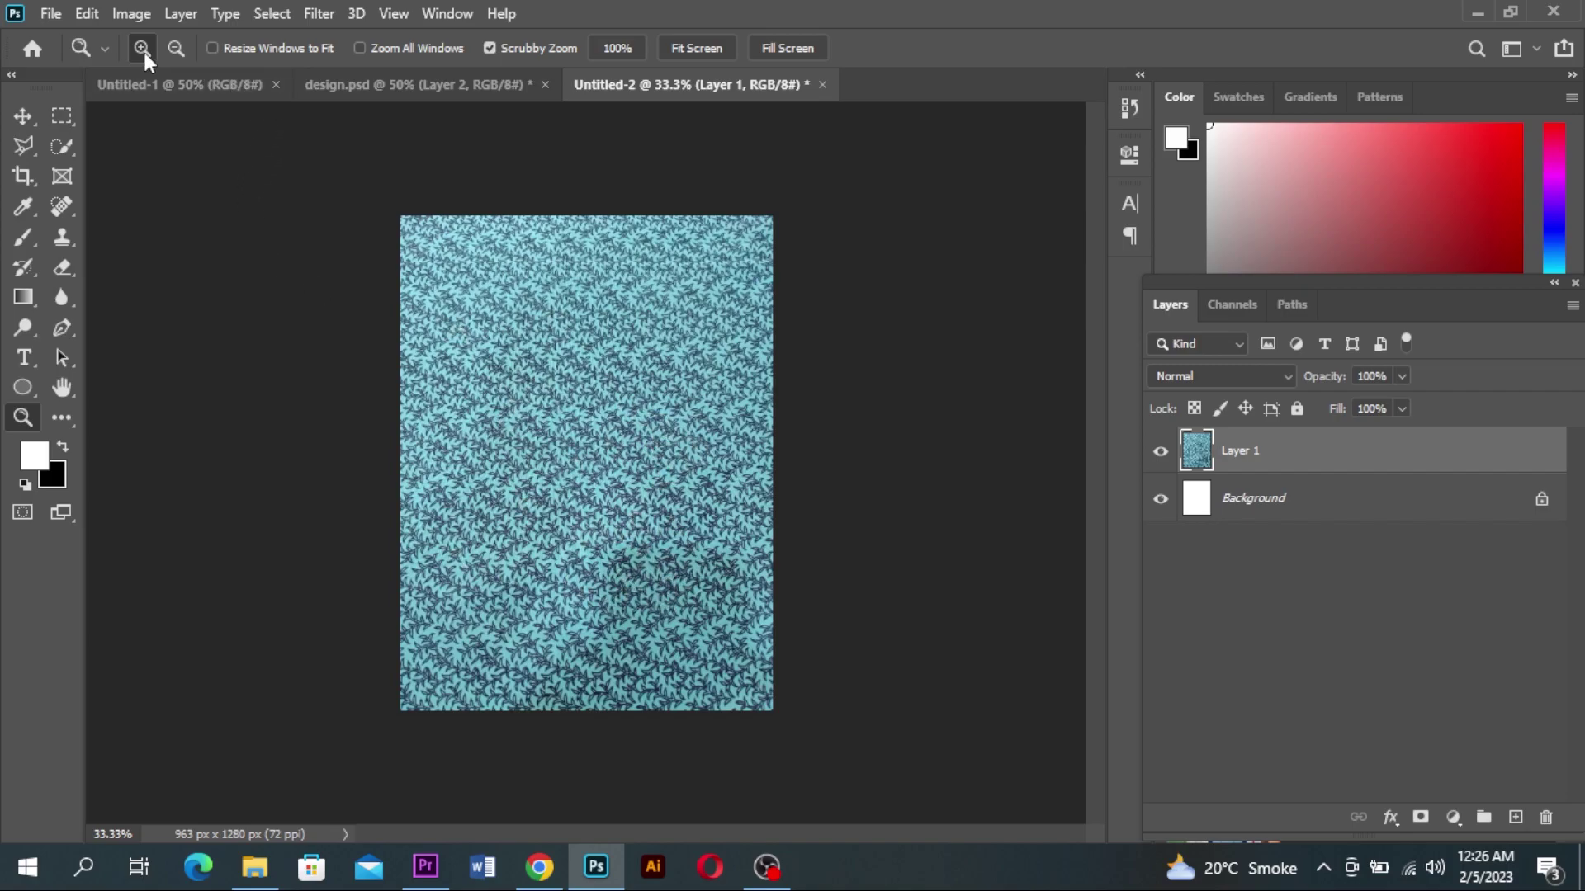
Brighten the leaf fabric layer with a Levels adjustment, setting the white input to 223 and the midtones to 0.88
left_click(129, 14)
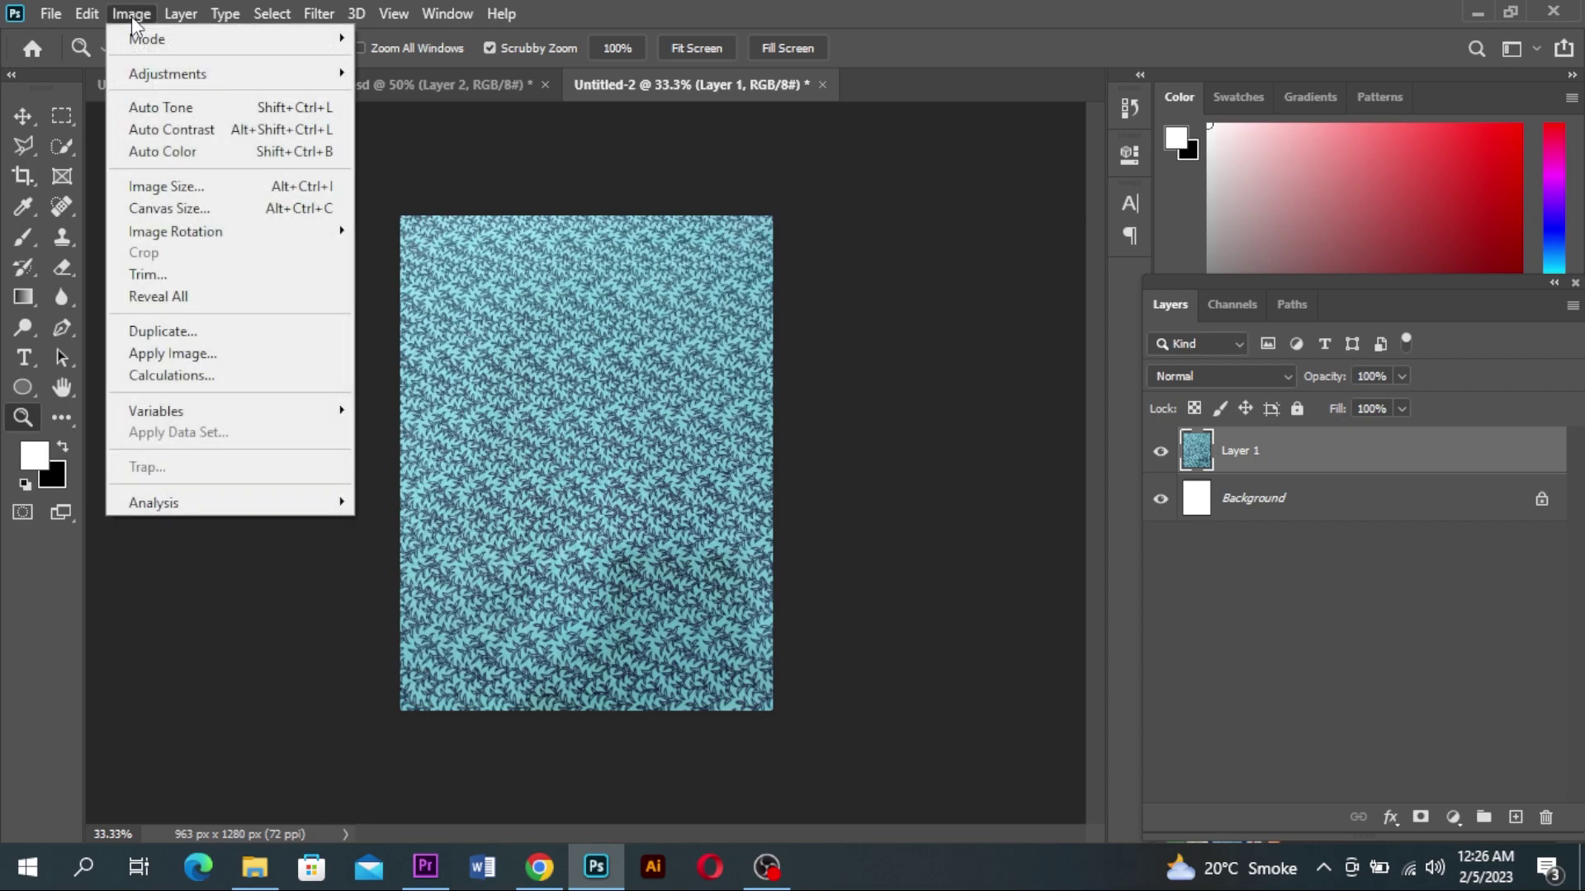
mouse_move(168, 75)
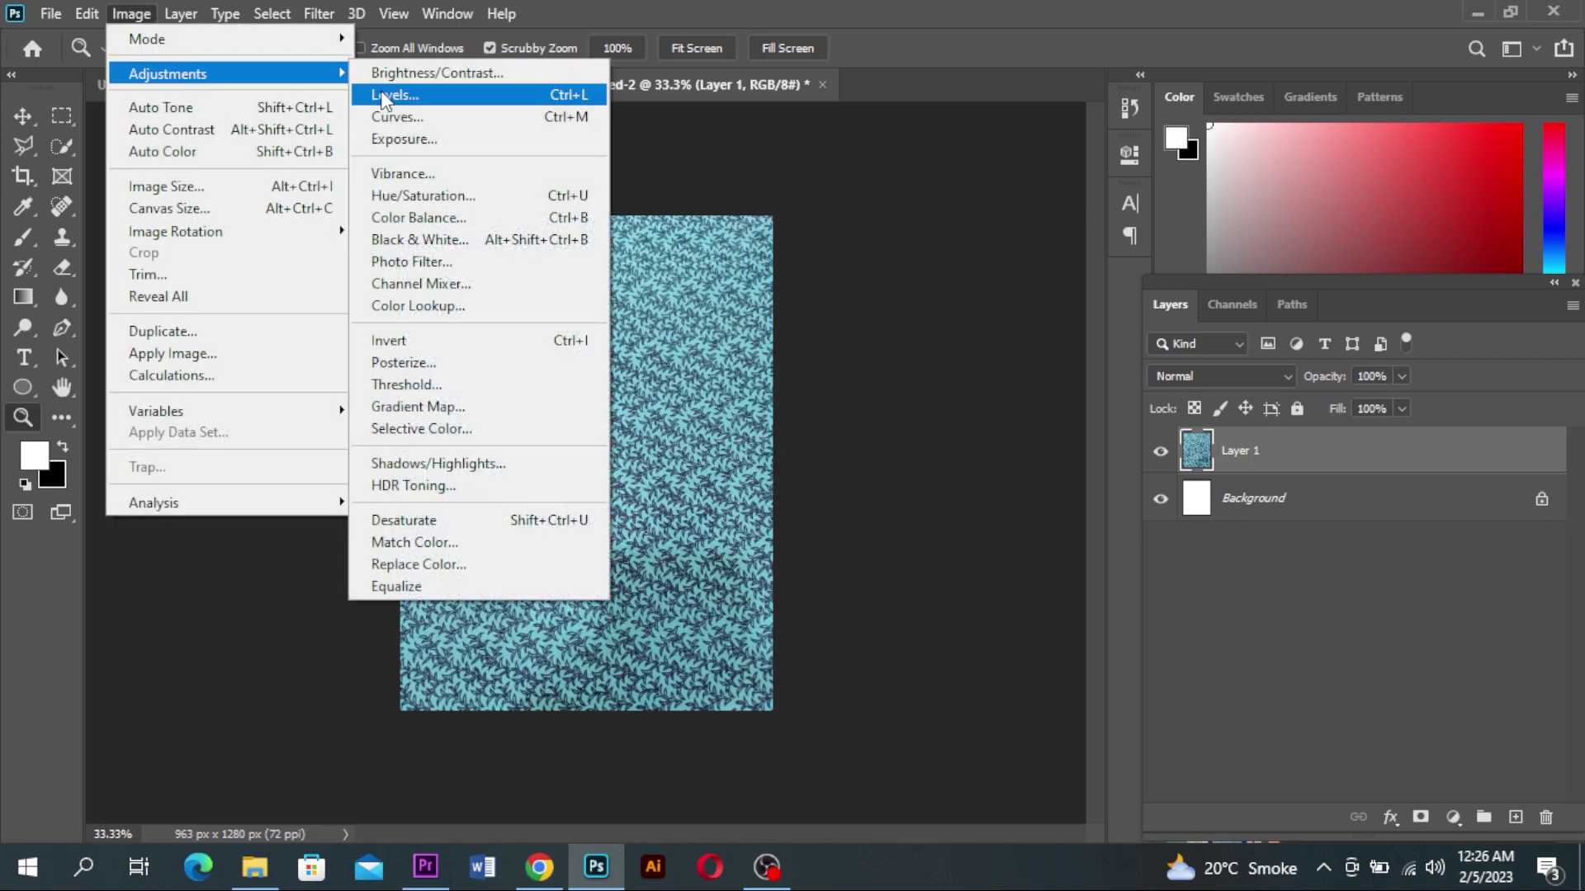
left_click(383, 96)
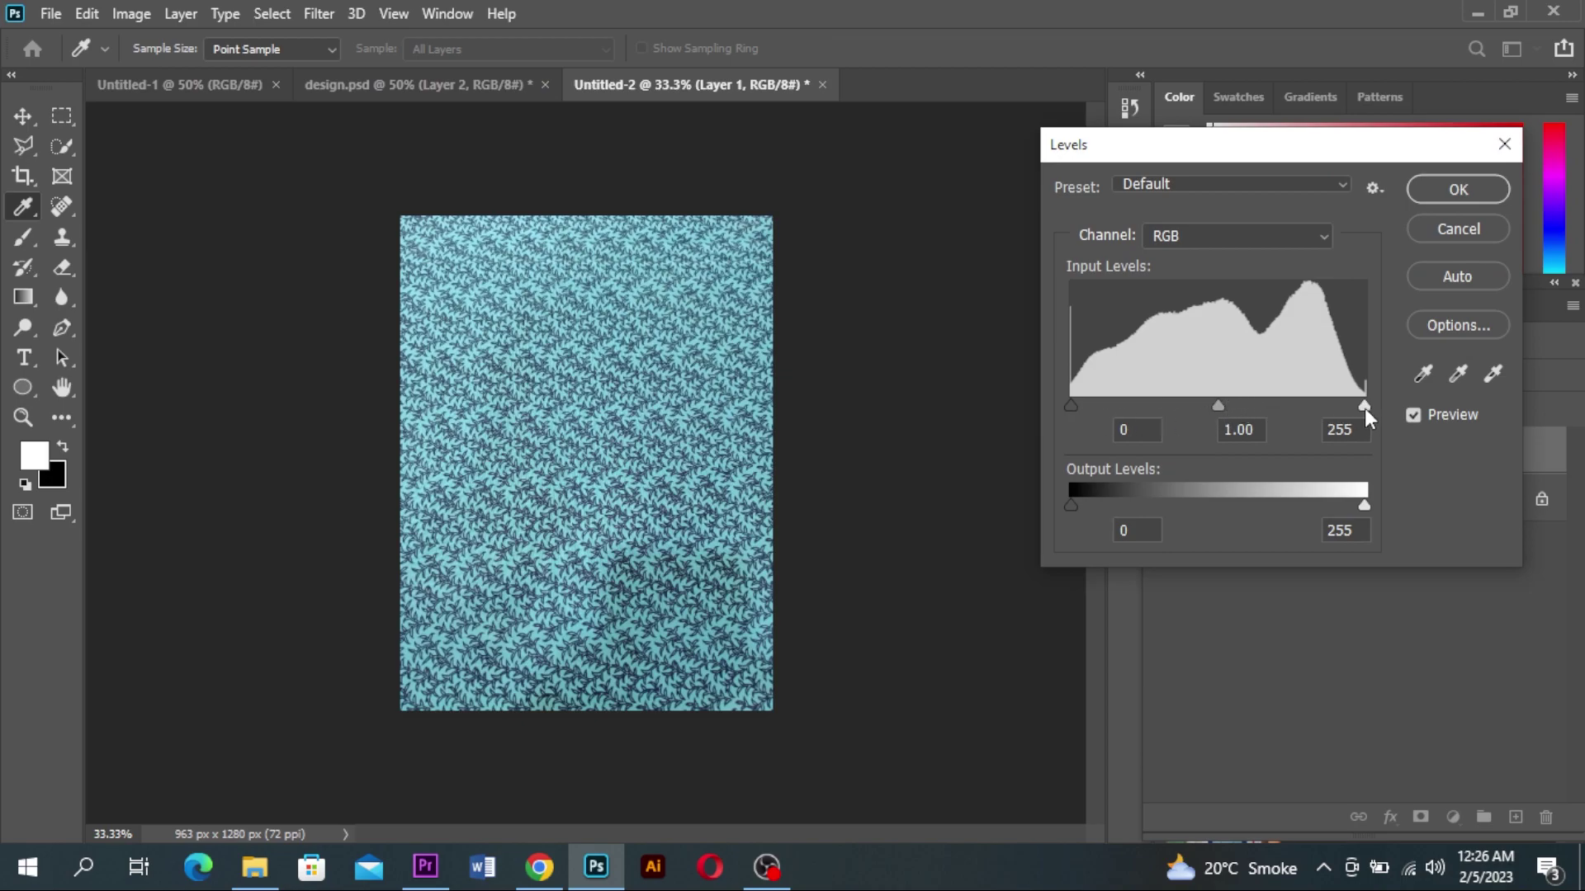
left_click_drag(1360, 407, 1327, 410)
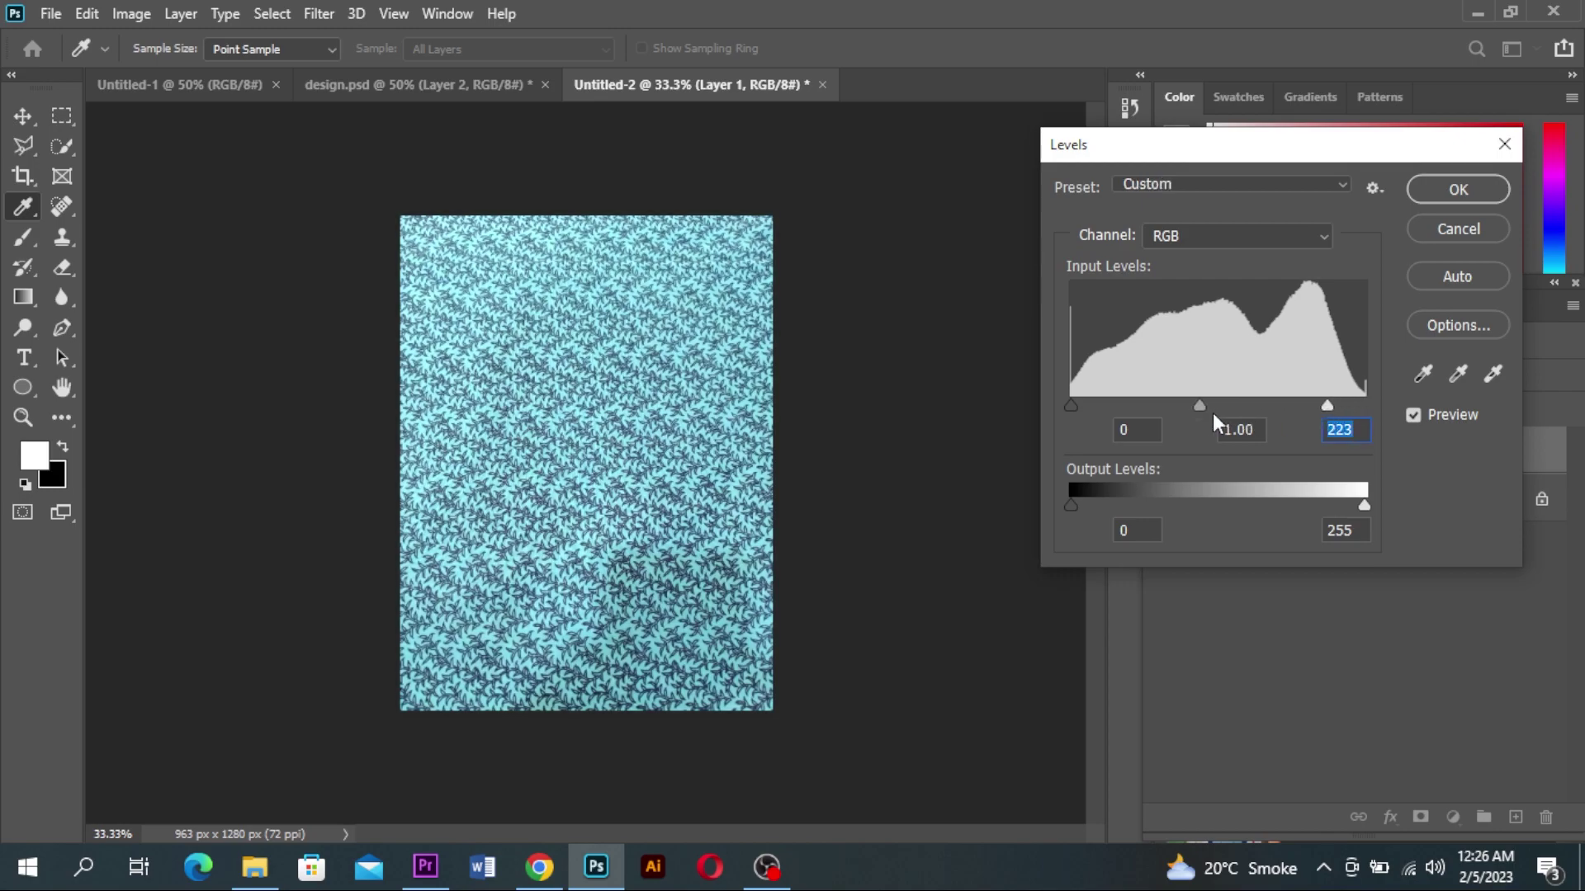
left_click_drag(1200, 404, 1209, 405)
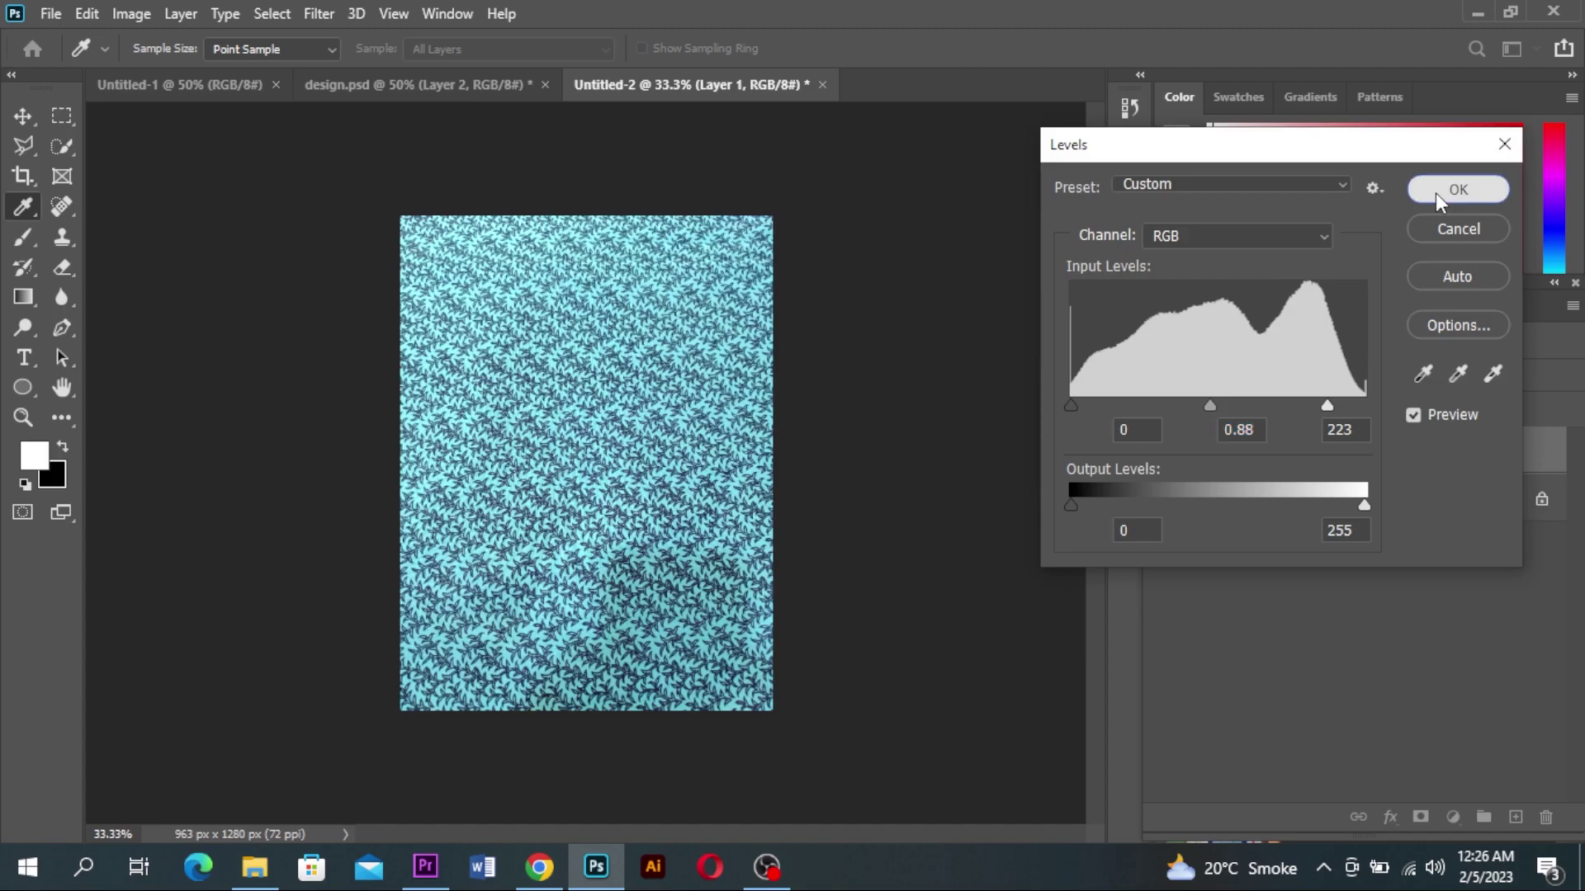
left_click(1436, 192)
key("z")
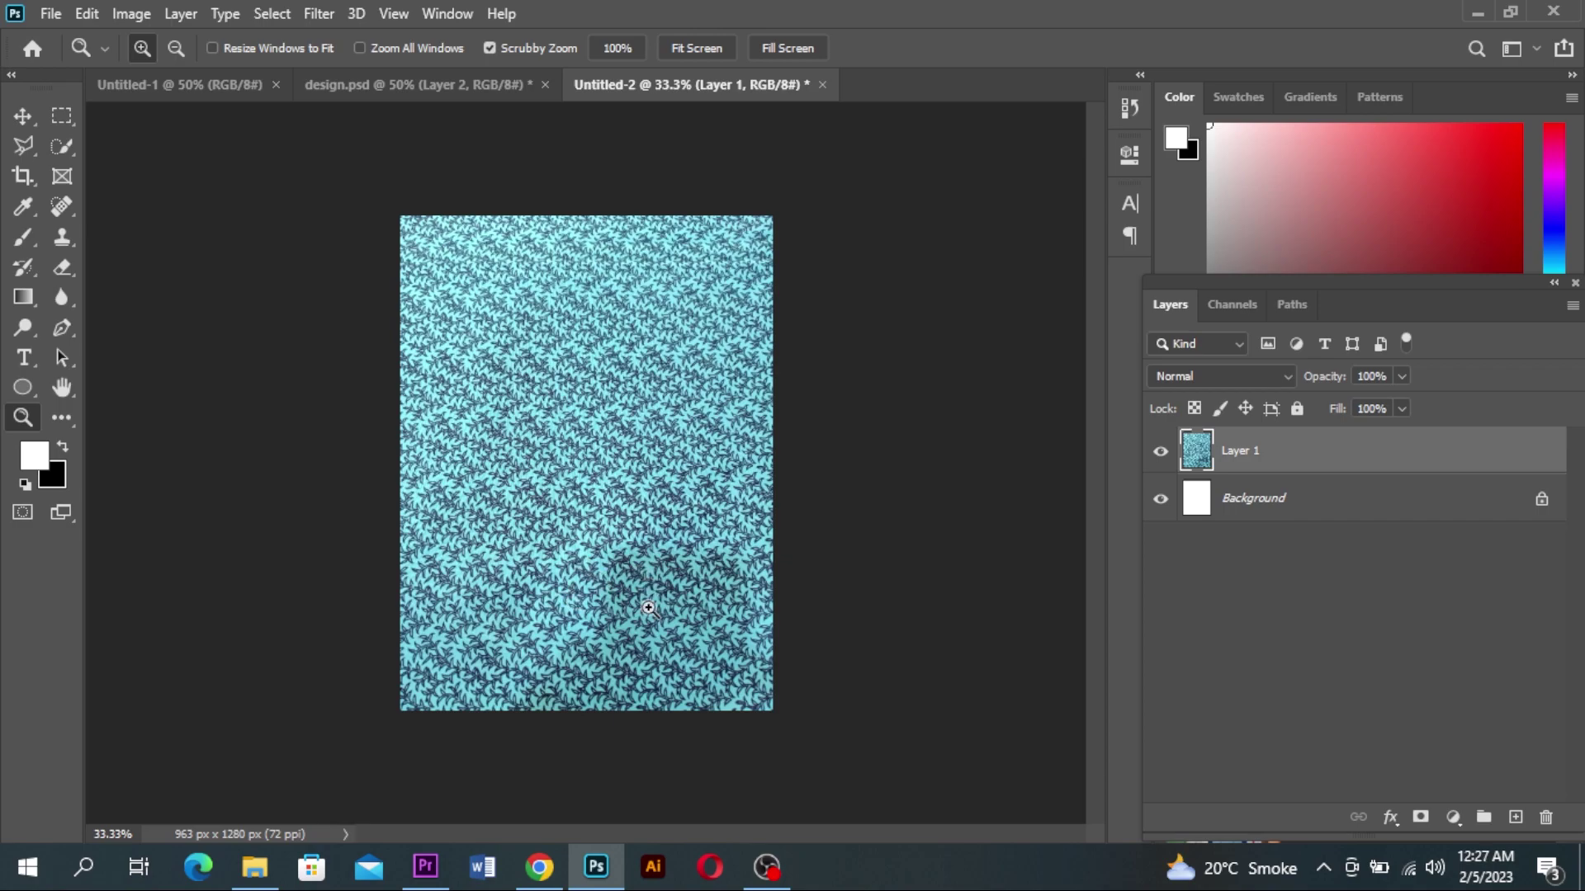
Apply Shadows/Highlights to the leaf fabric layer with shadows at 100% and highlights at 10%
left_click(131, 14)
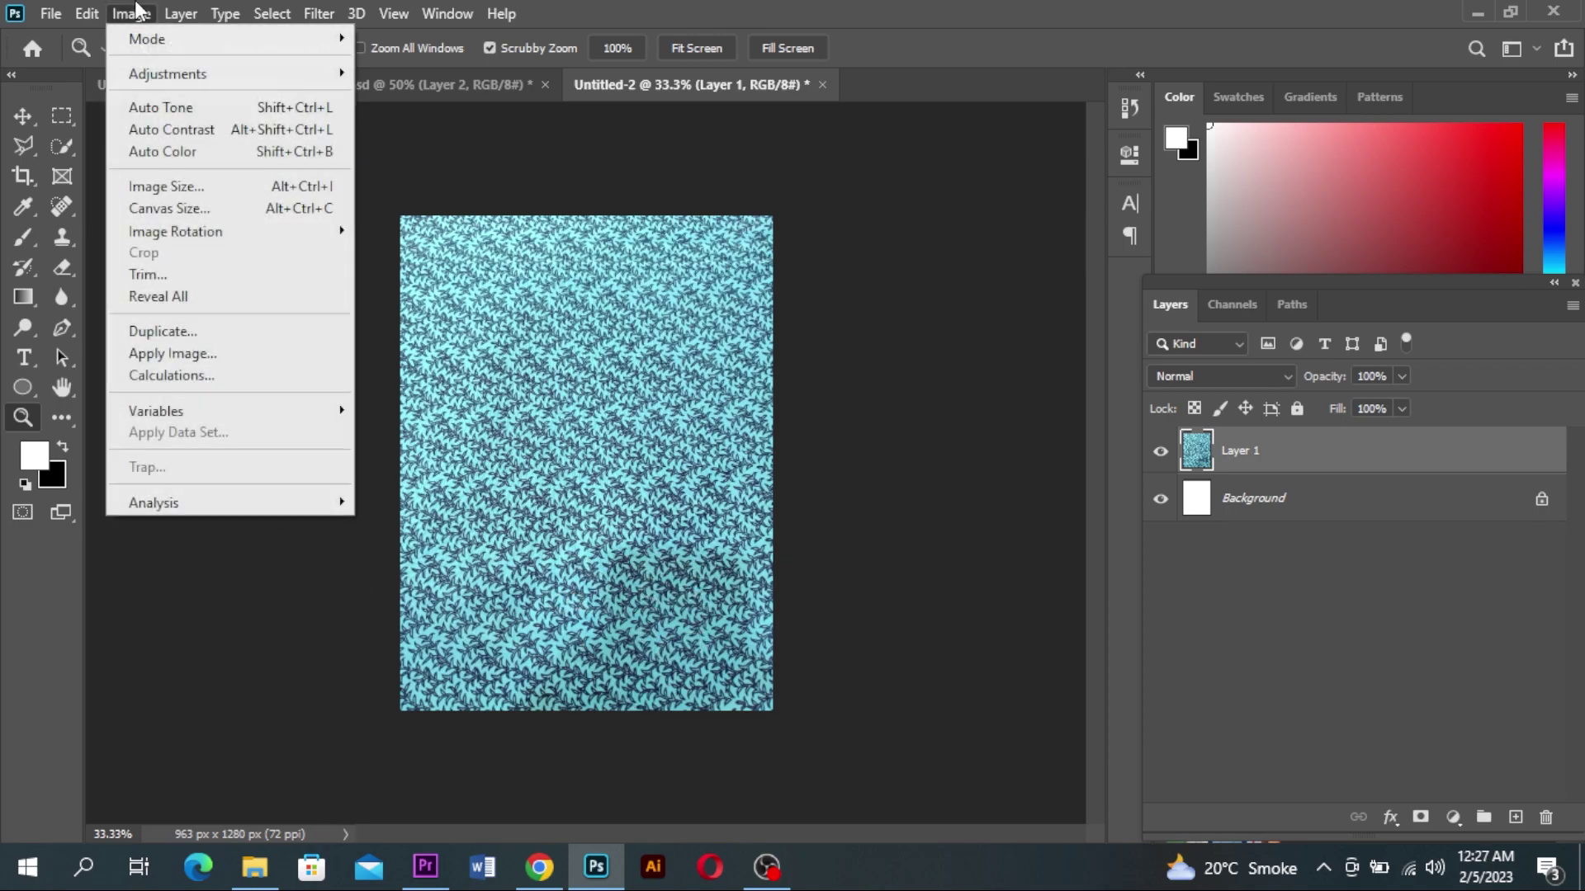
mouse_move(293, 80)
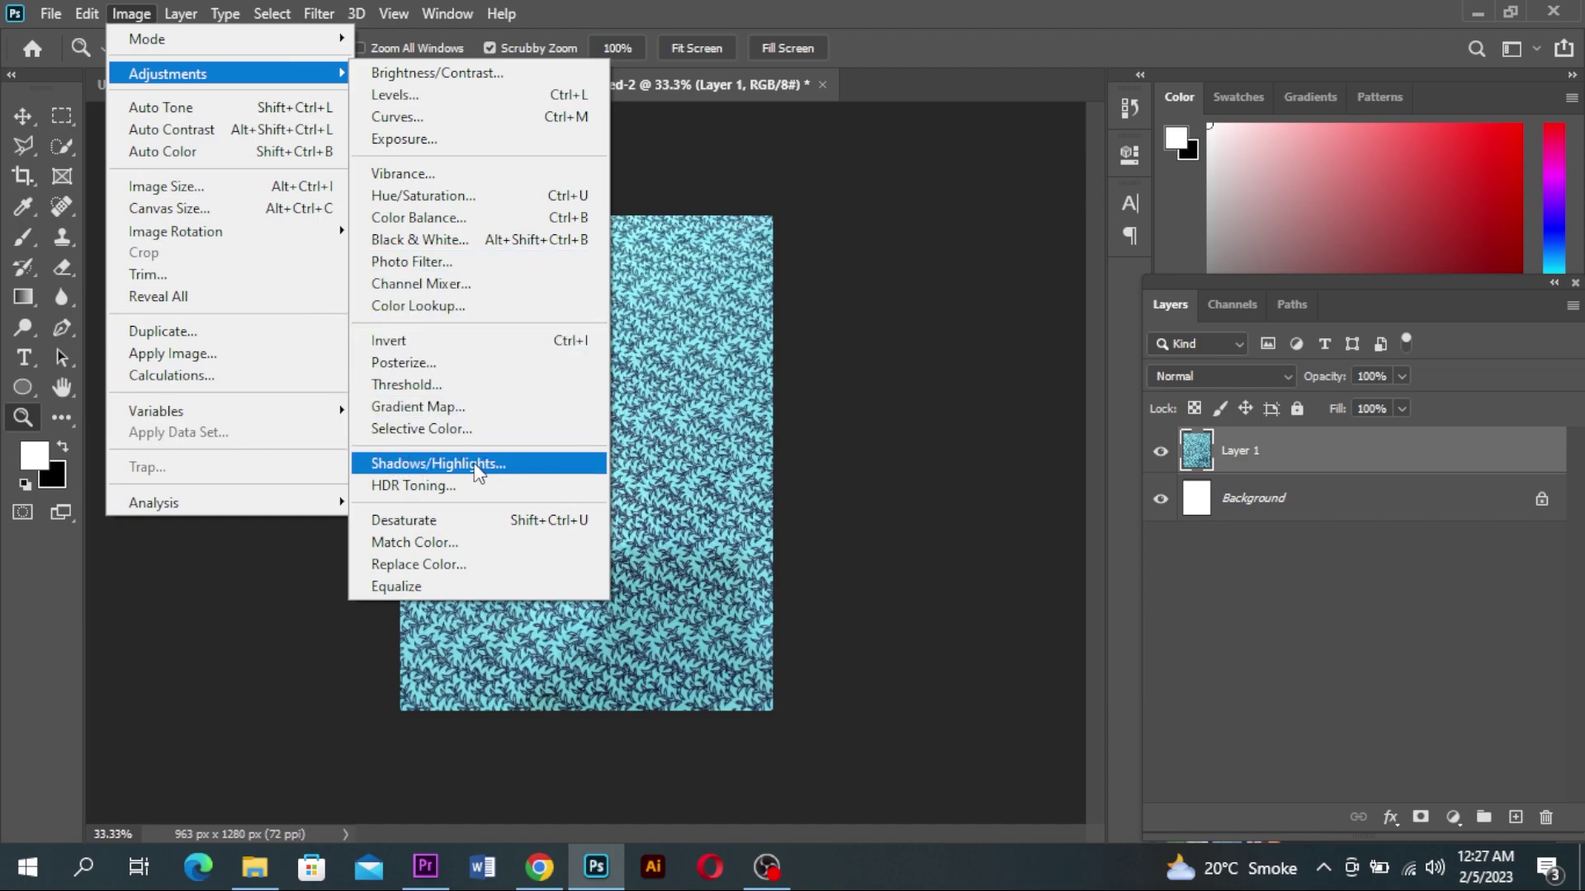
left_click(474, 464)
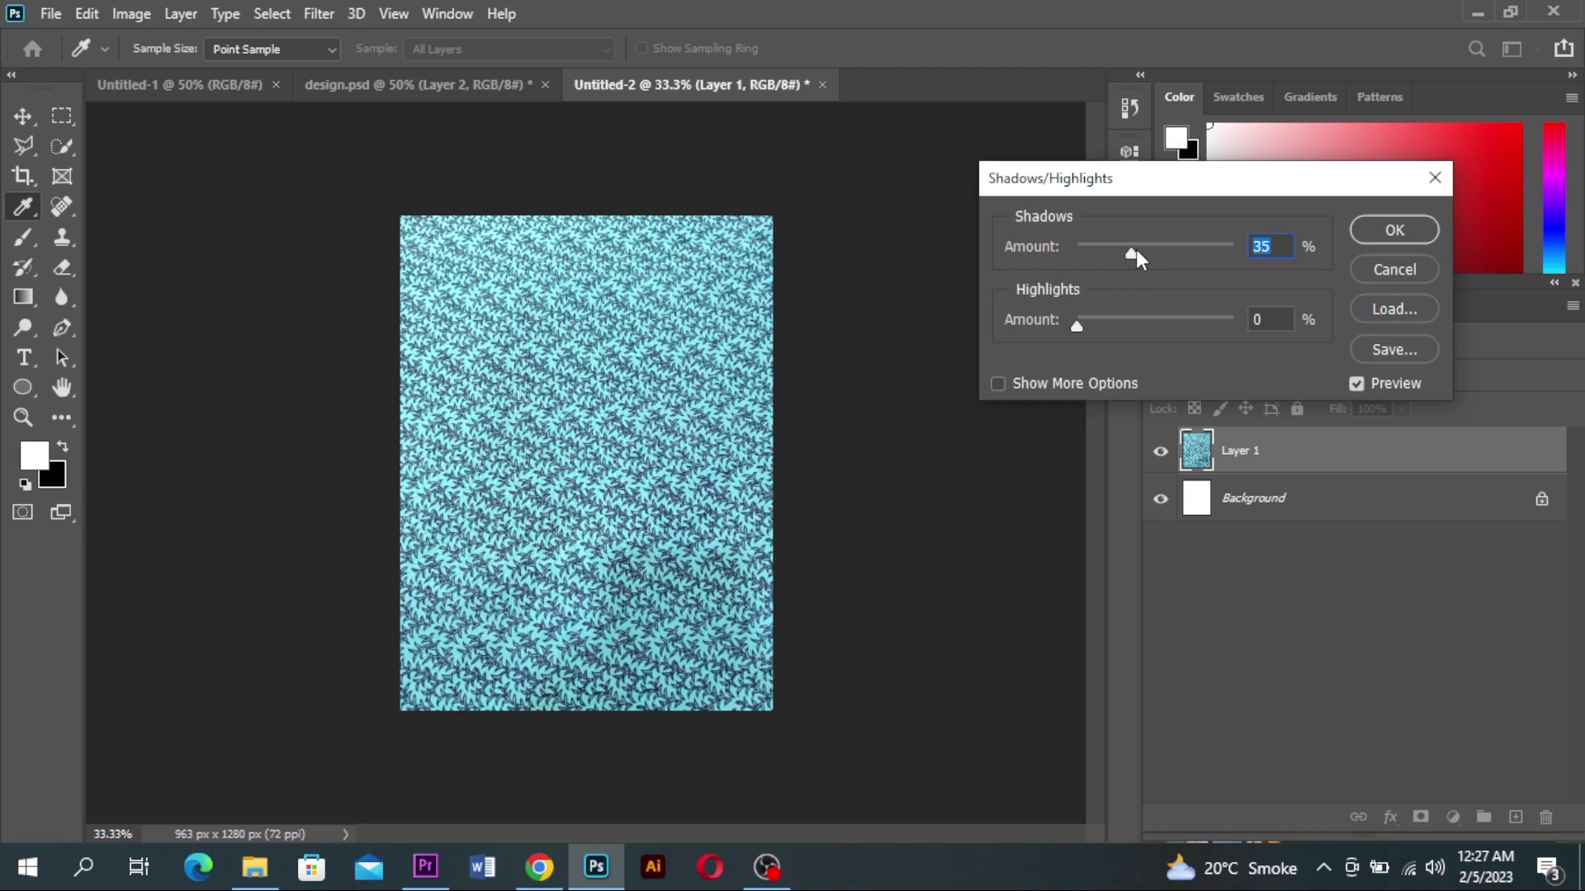
left_click_drag(1133, 250, 1141, 251)
left_click_drag(1237, 256, 1330, 291)
mouse_move(1082, 323)
left_mouse_down()
mouse_move(1186, 322)
mouse_move(1053, 340)
mouse_move(1095, 350)
mouse_move(1072, 335)
mouse_move(1093, 333)
left_mouse_up()
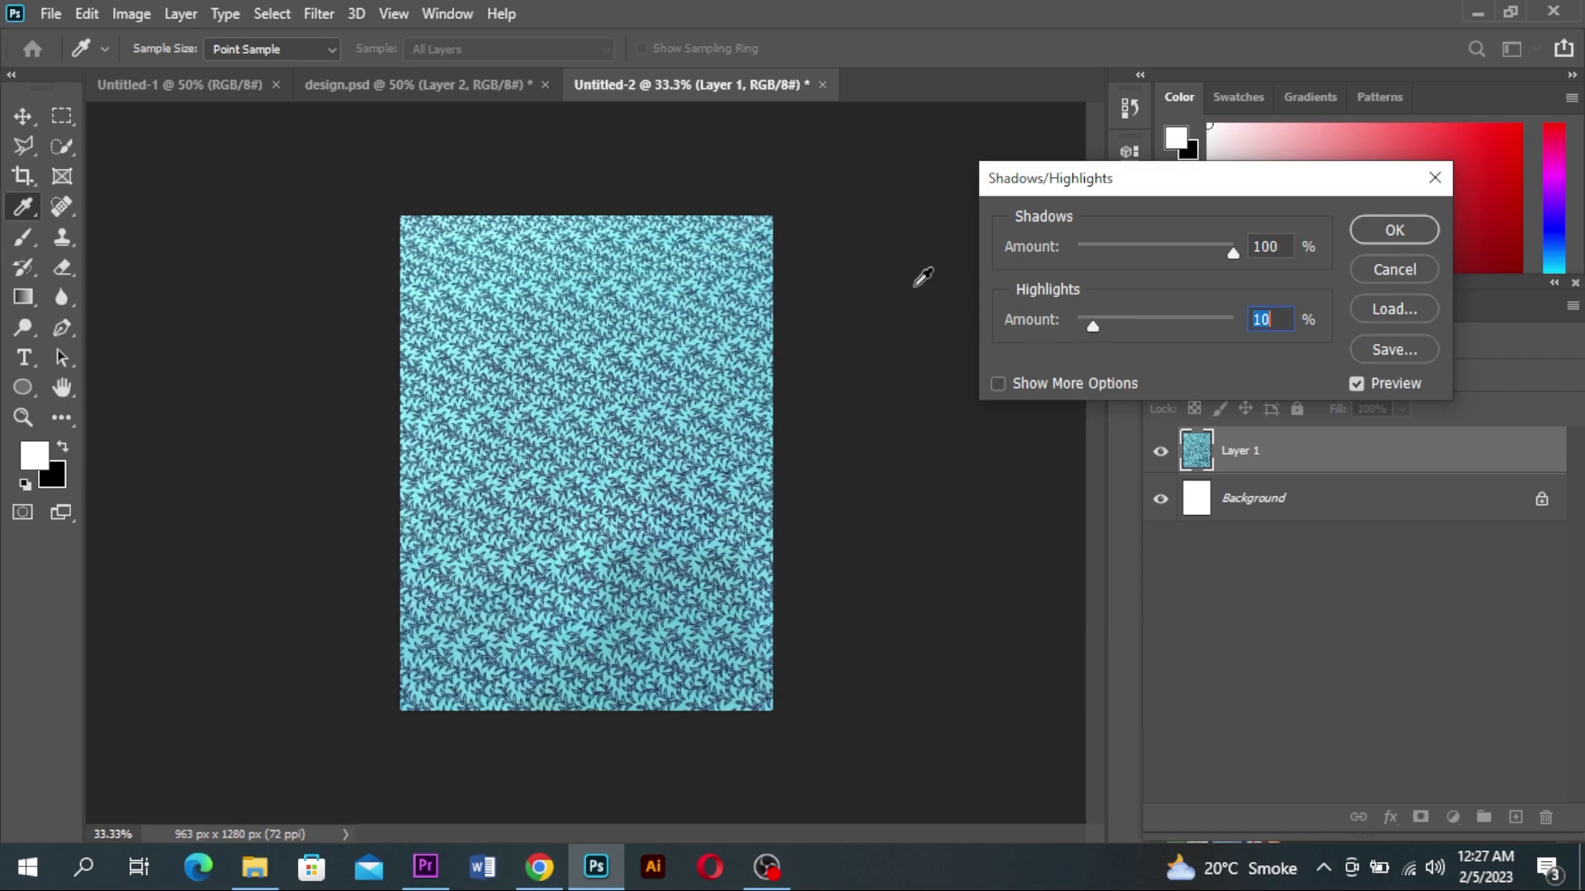
left_click(1387, 229)
key("z")
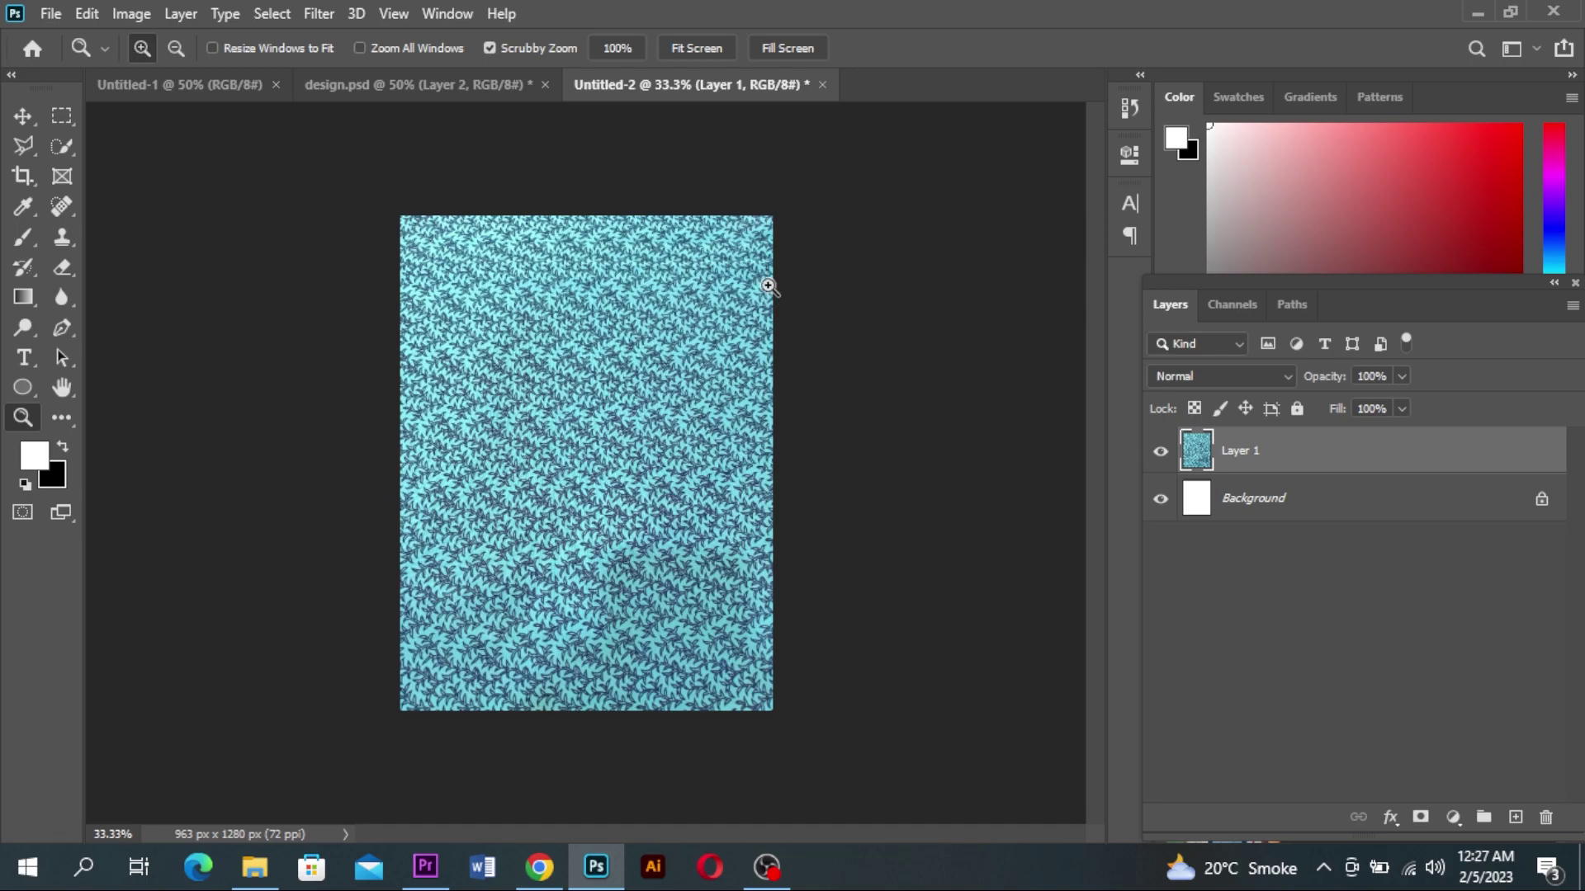
Return to design.psd, undo the deletion of Layer 3 and delete that layer from the right side group again
left_click(476, 84)
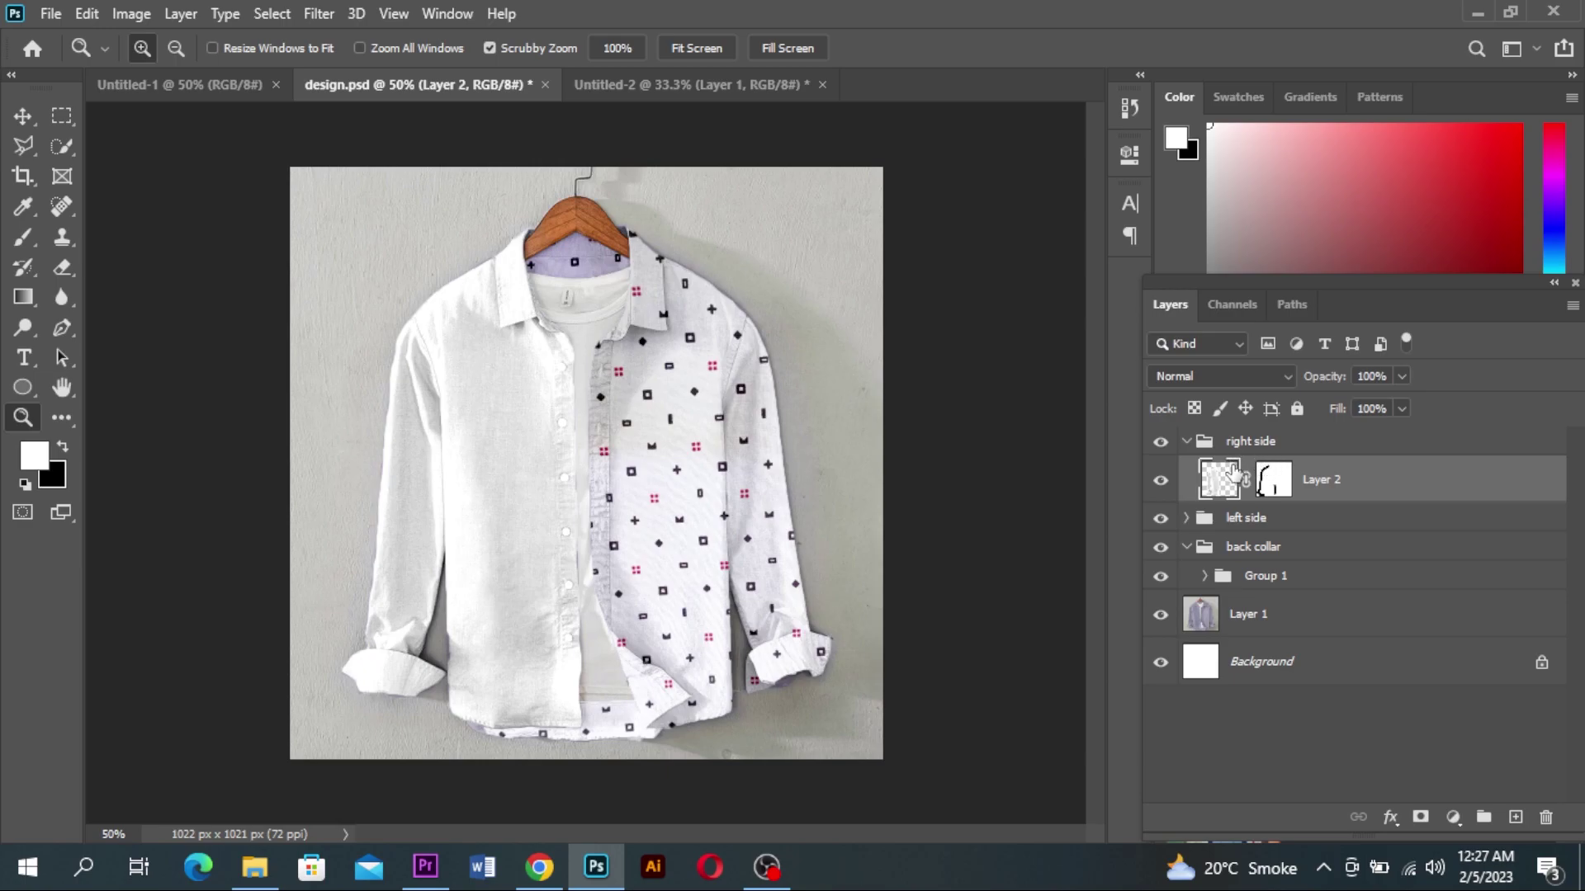
key("ctrl+z")
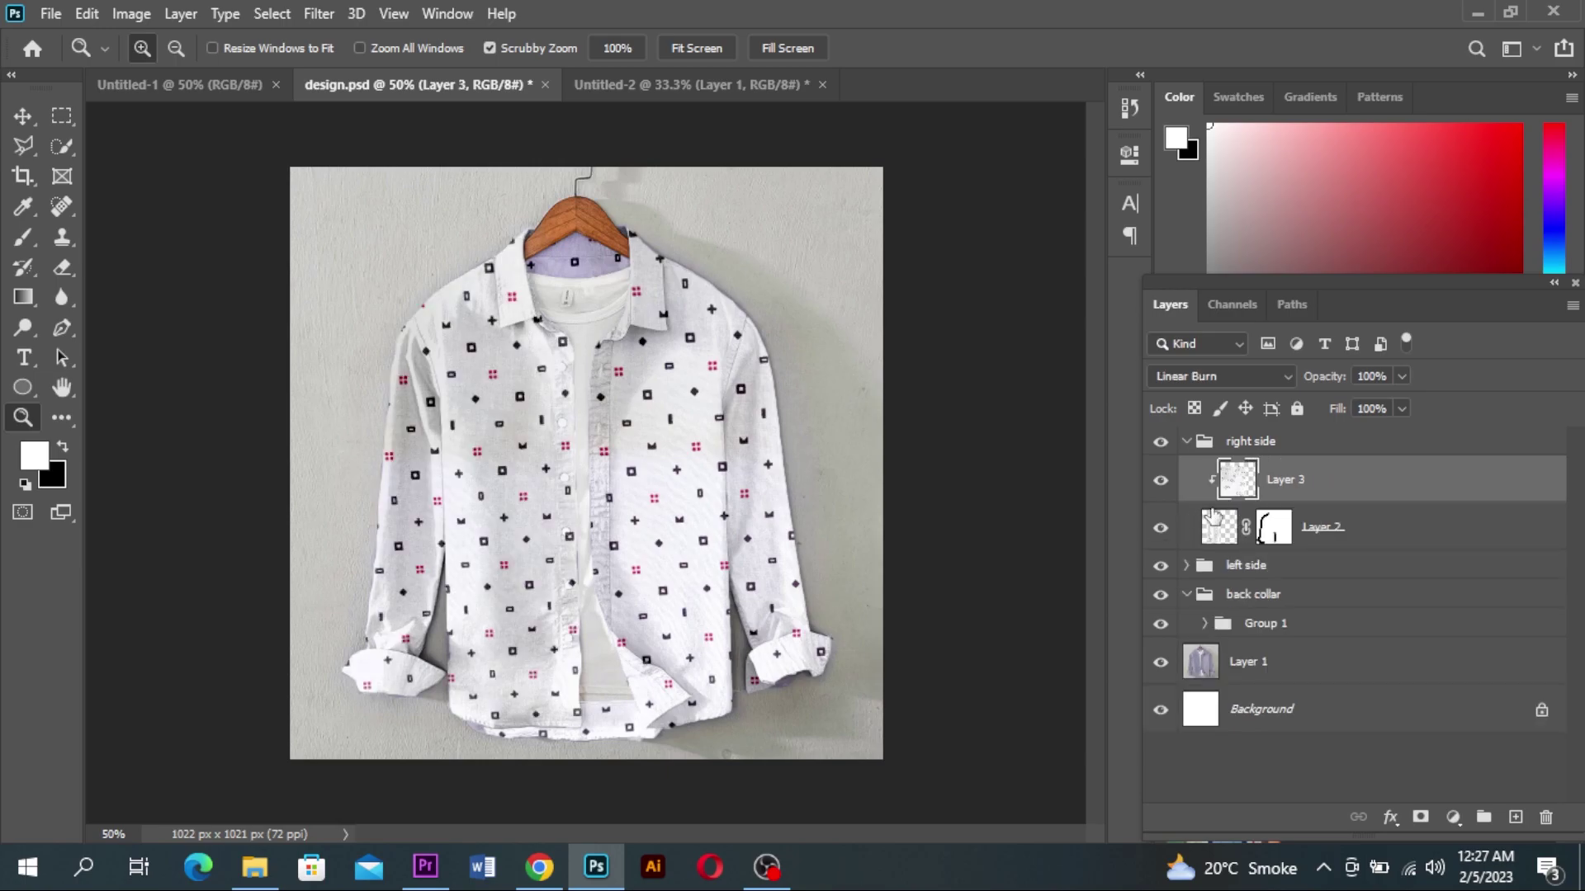
left_click_drag(1334, 485, 1545, 819)
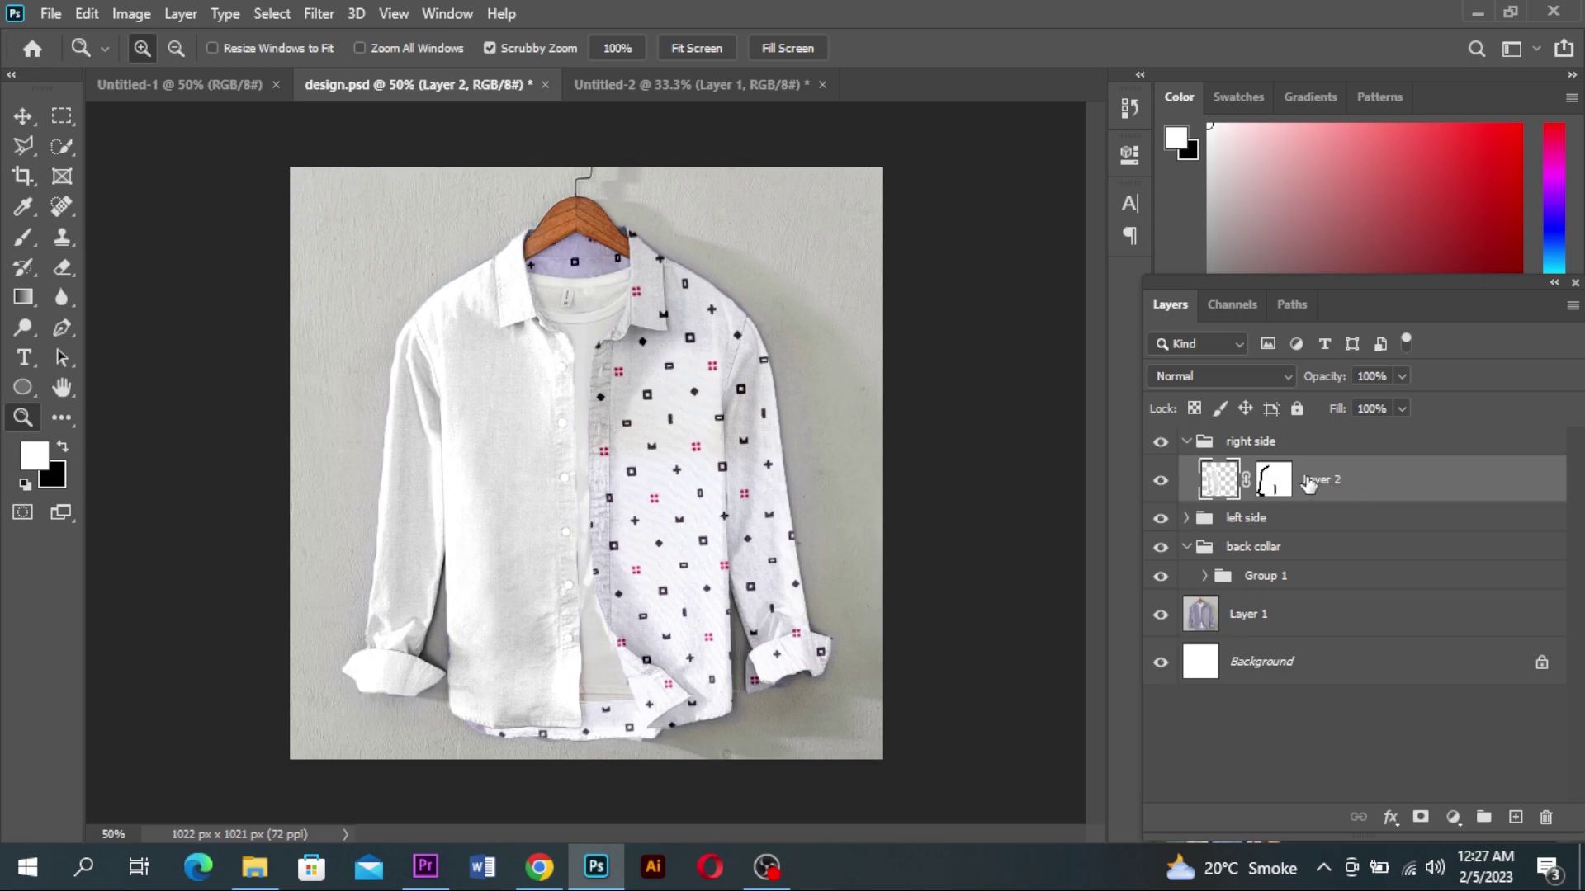
Paste the leaf fabric above Layer 2 in the right side group and scale it proportionally to cover that half of the shirt
key("ctrl+v")
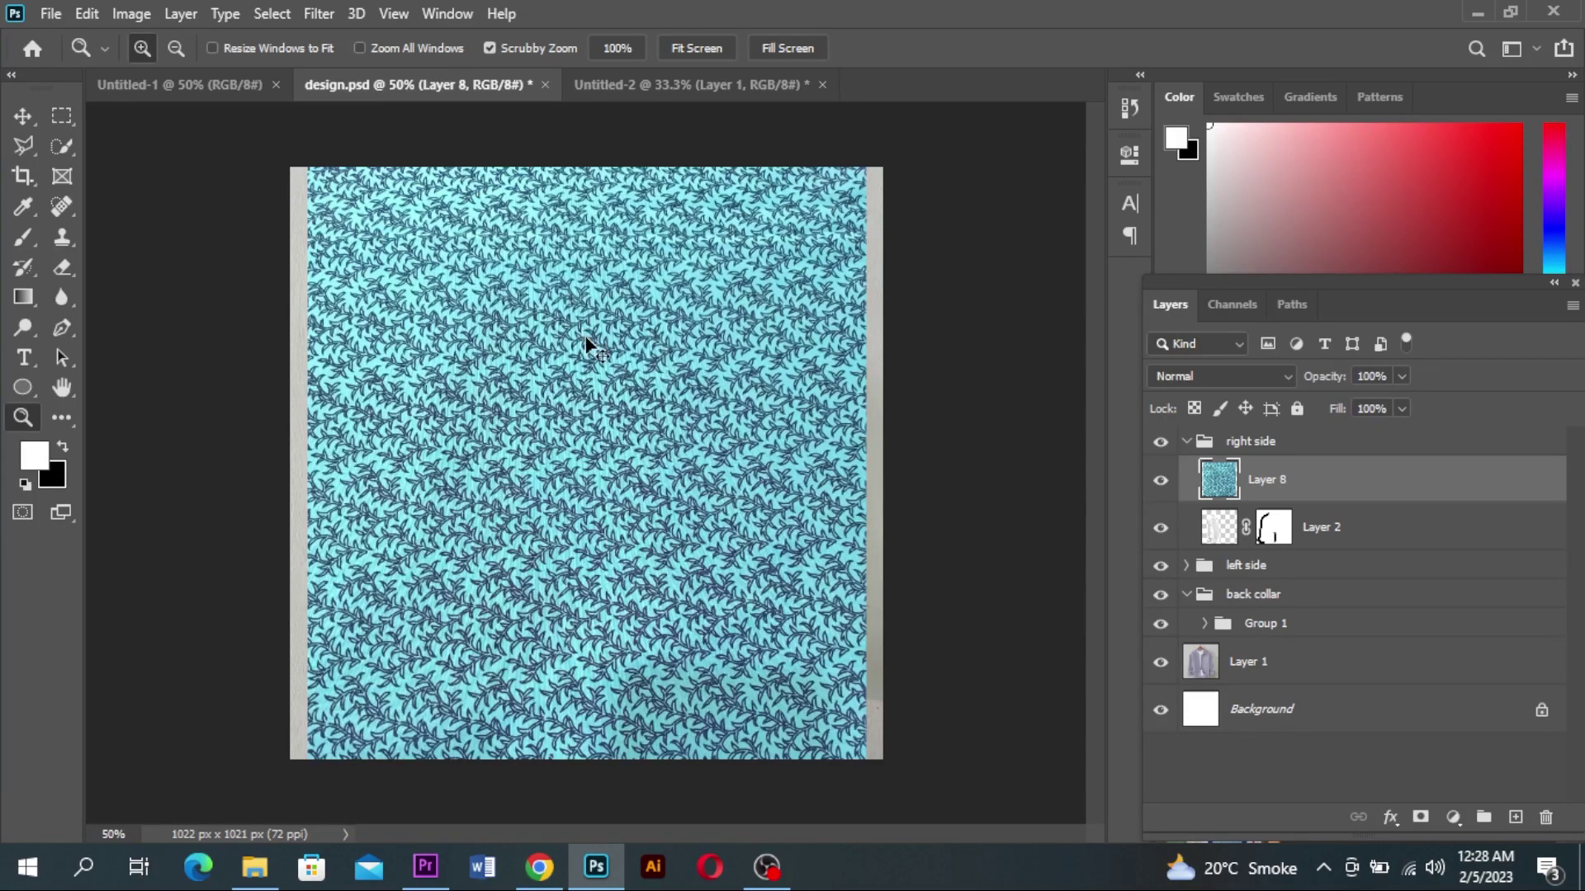
key("ctrl+t")
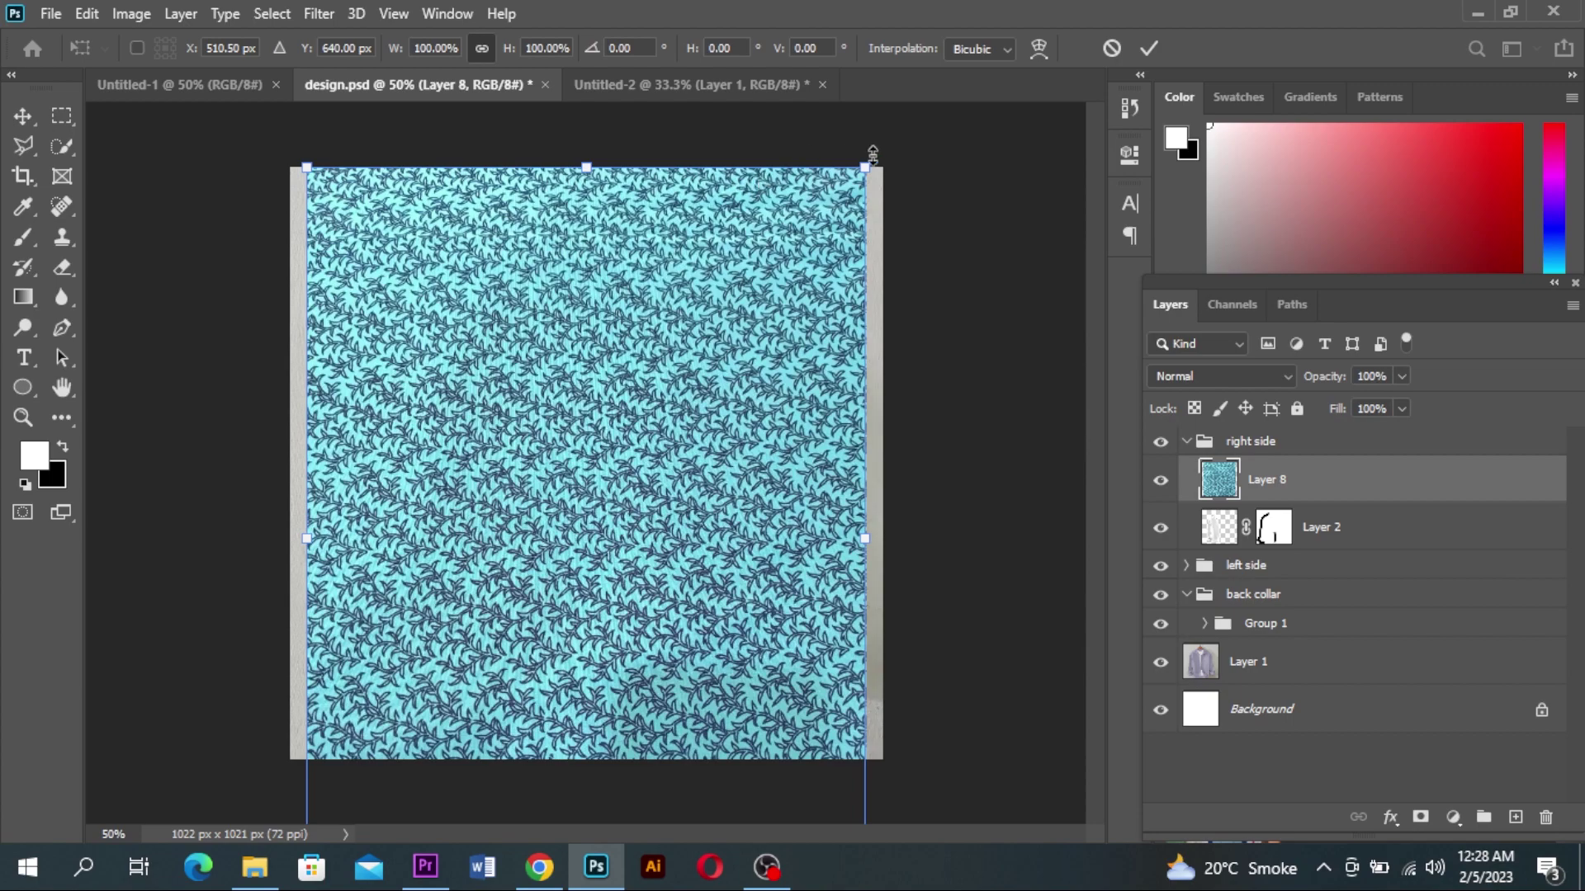
left_click_drag(864, 167, 723, 354)
left_click_drag(591, 453, 588, 341)
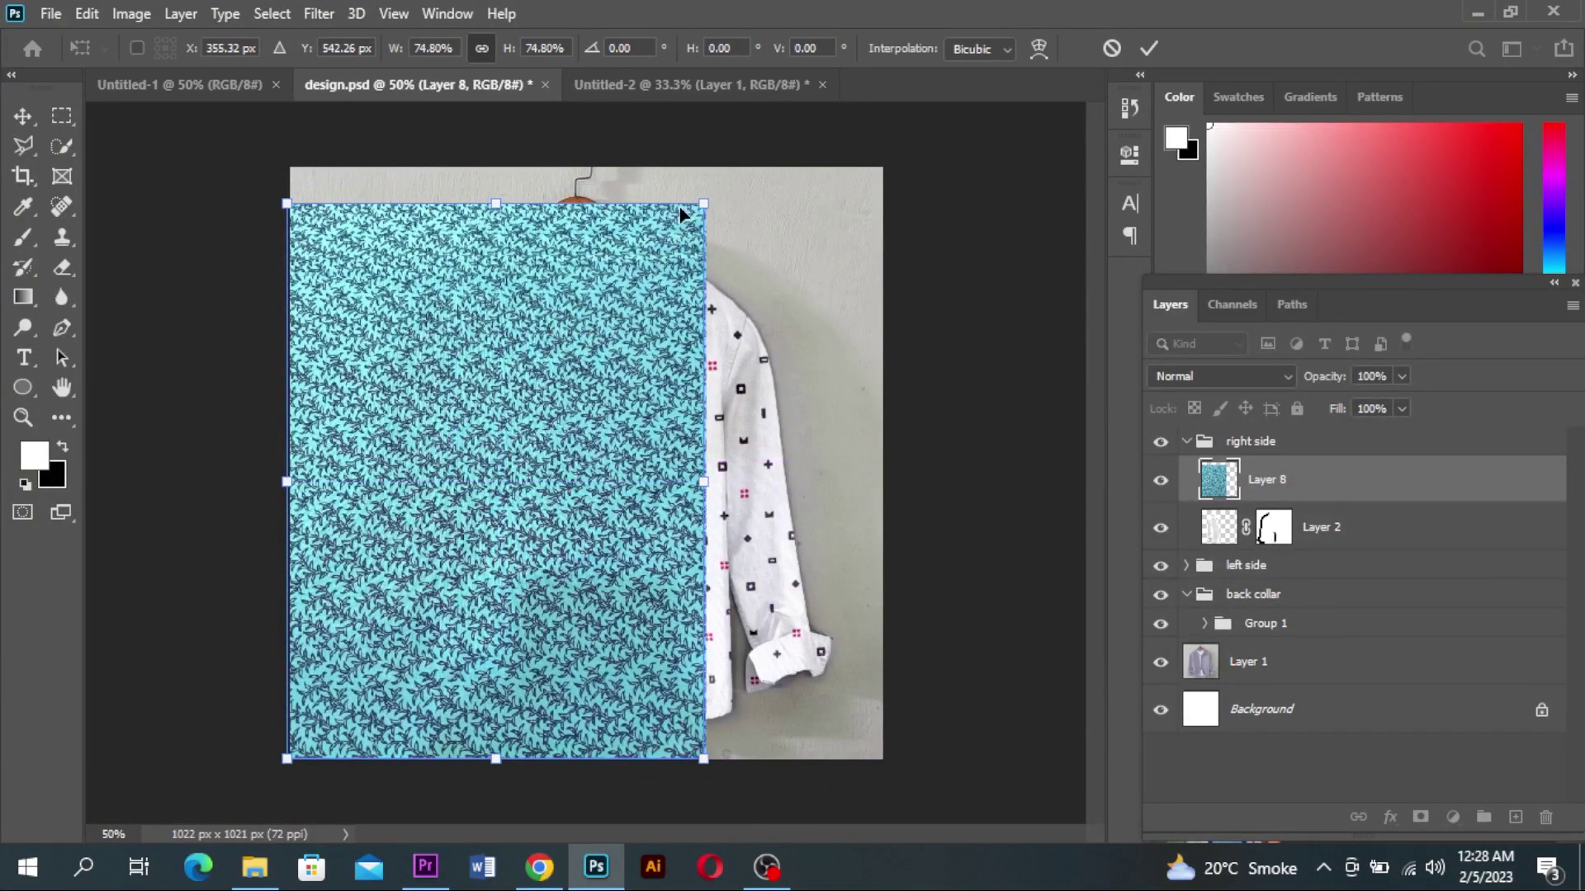
left_click_drag(703, 203, 634, 296)
left_click_drag(458, 364, 464, 340)
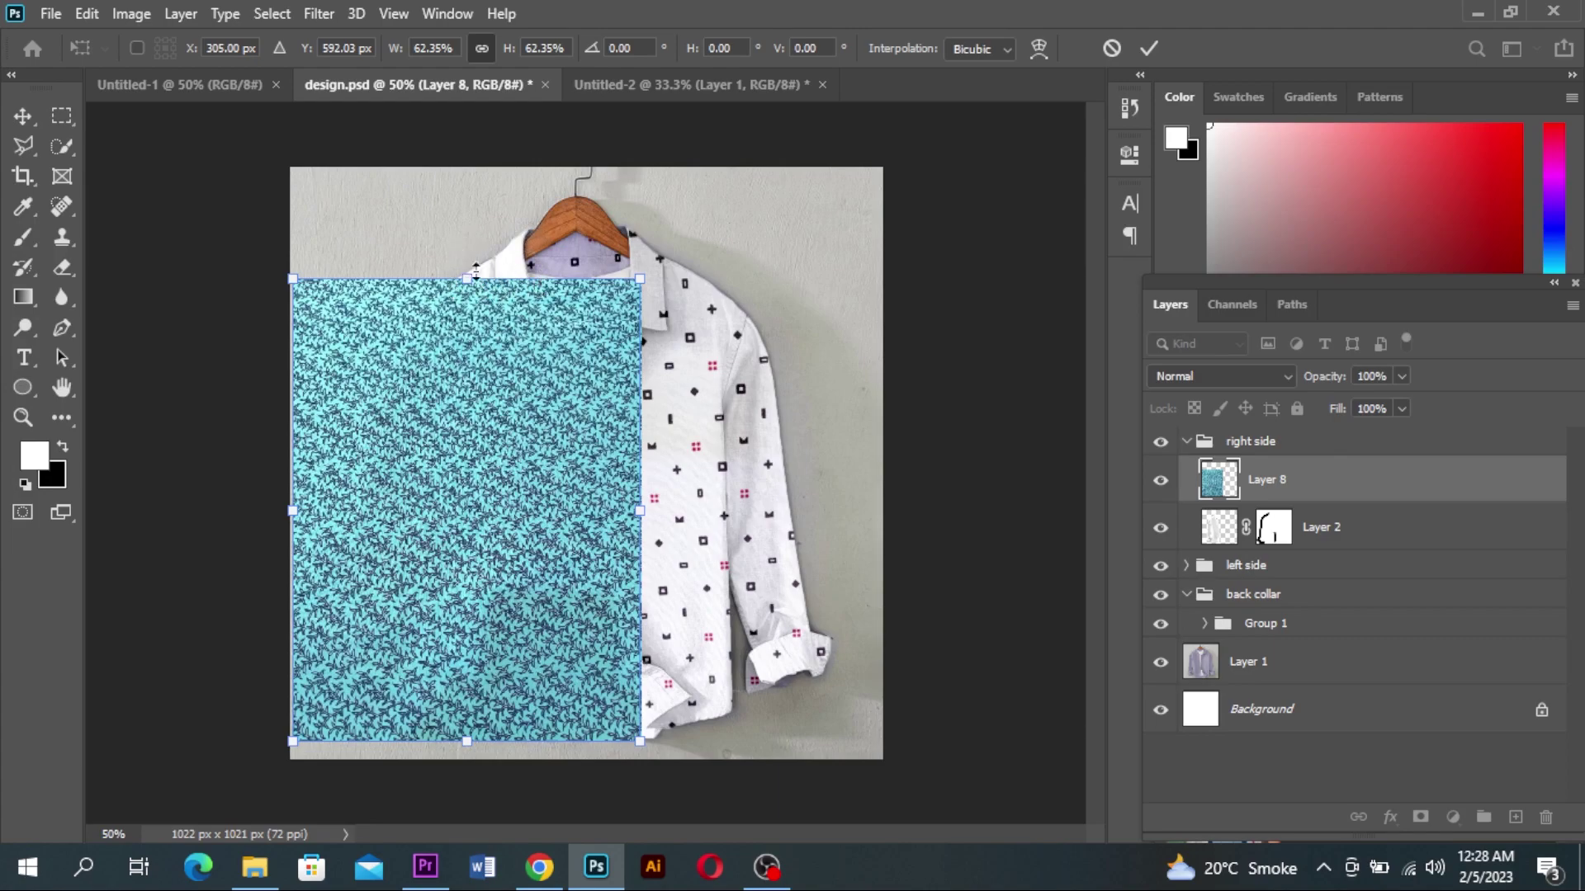
left_click_drag(467, 268, 477, 240)
left_click_drag(512, 364, 513, 352)
left_click(1144, 54)
key("z")
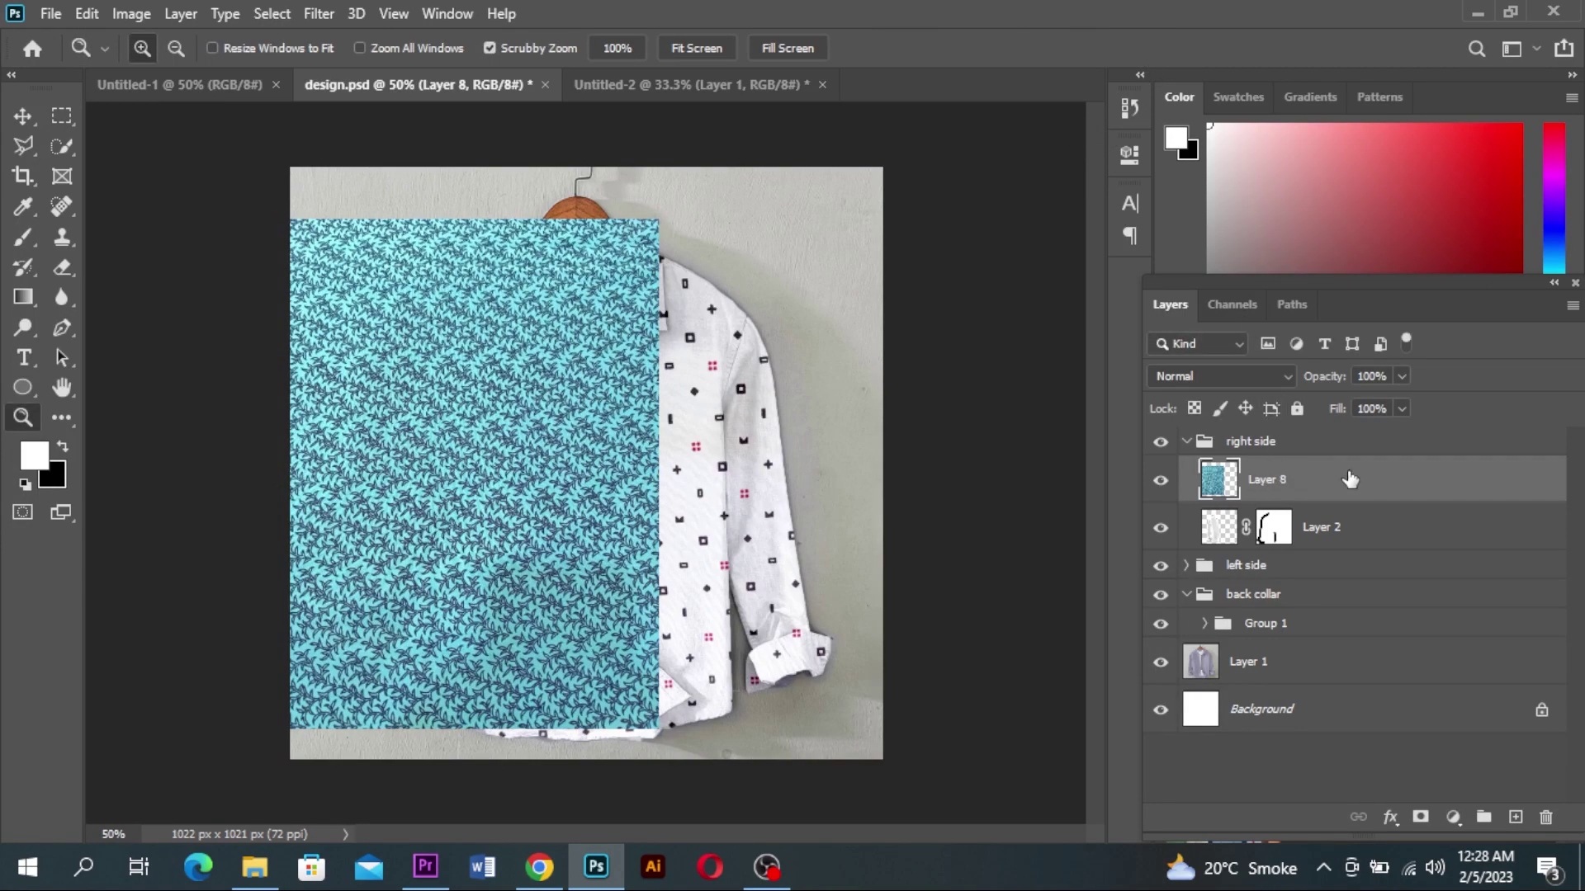
Clip the pasted leaf fabric layer to Layer 2 and set its blend mode to Linear Burn
right_click(1282, 485)
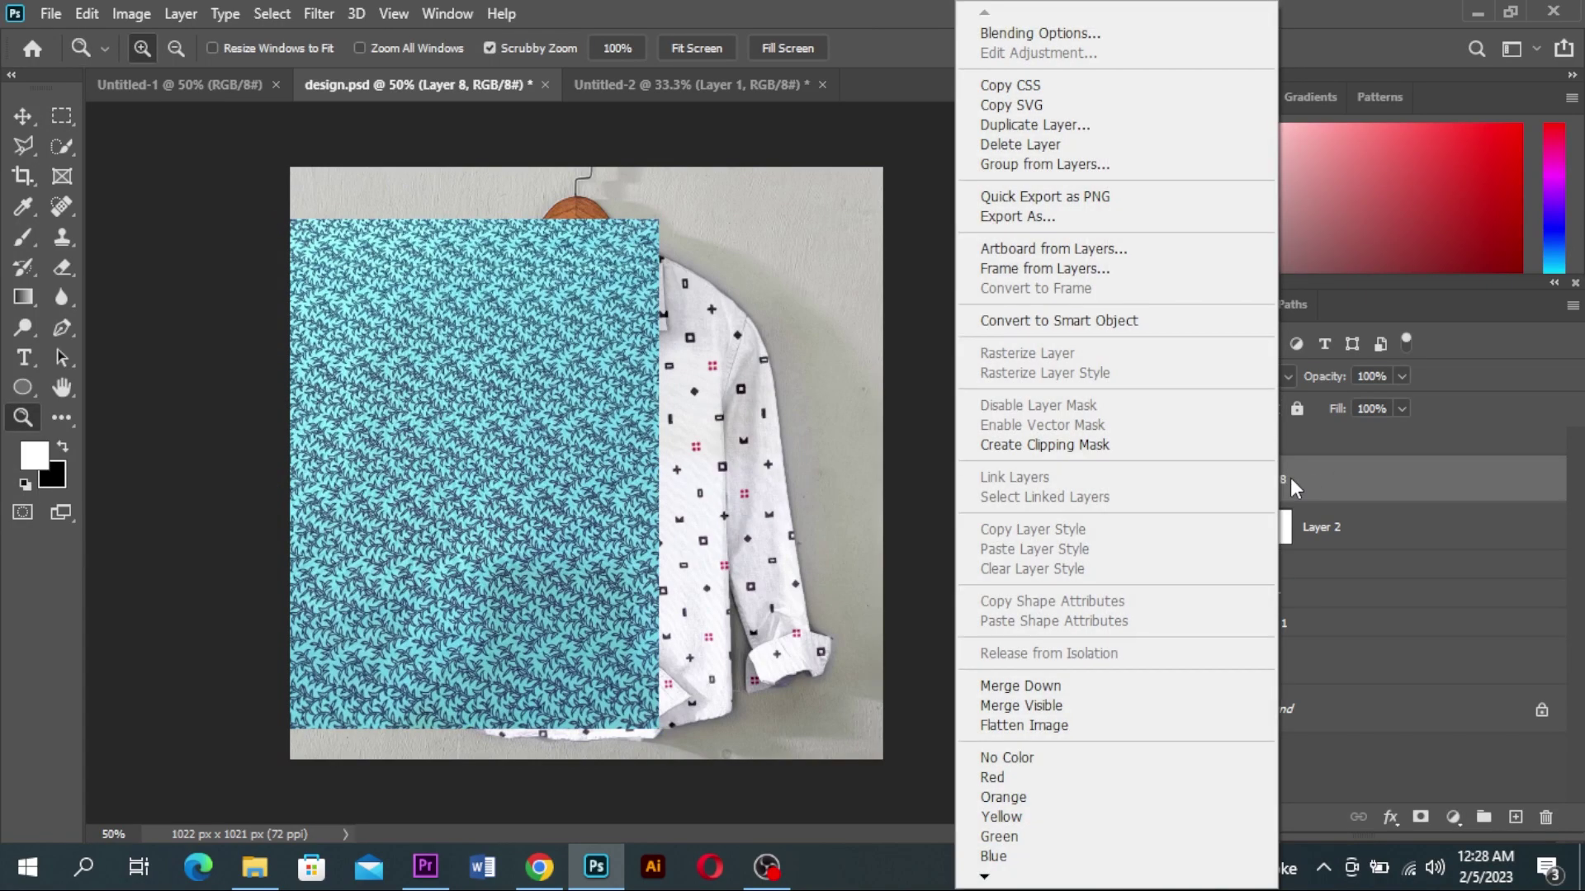
left_click(1070, 445)
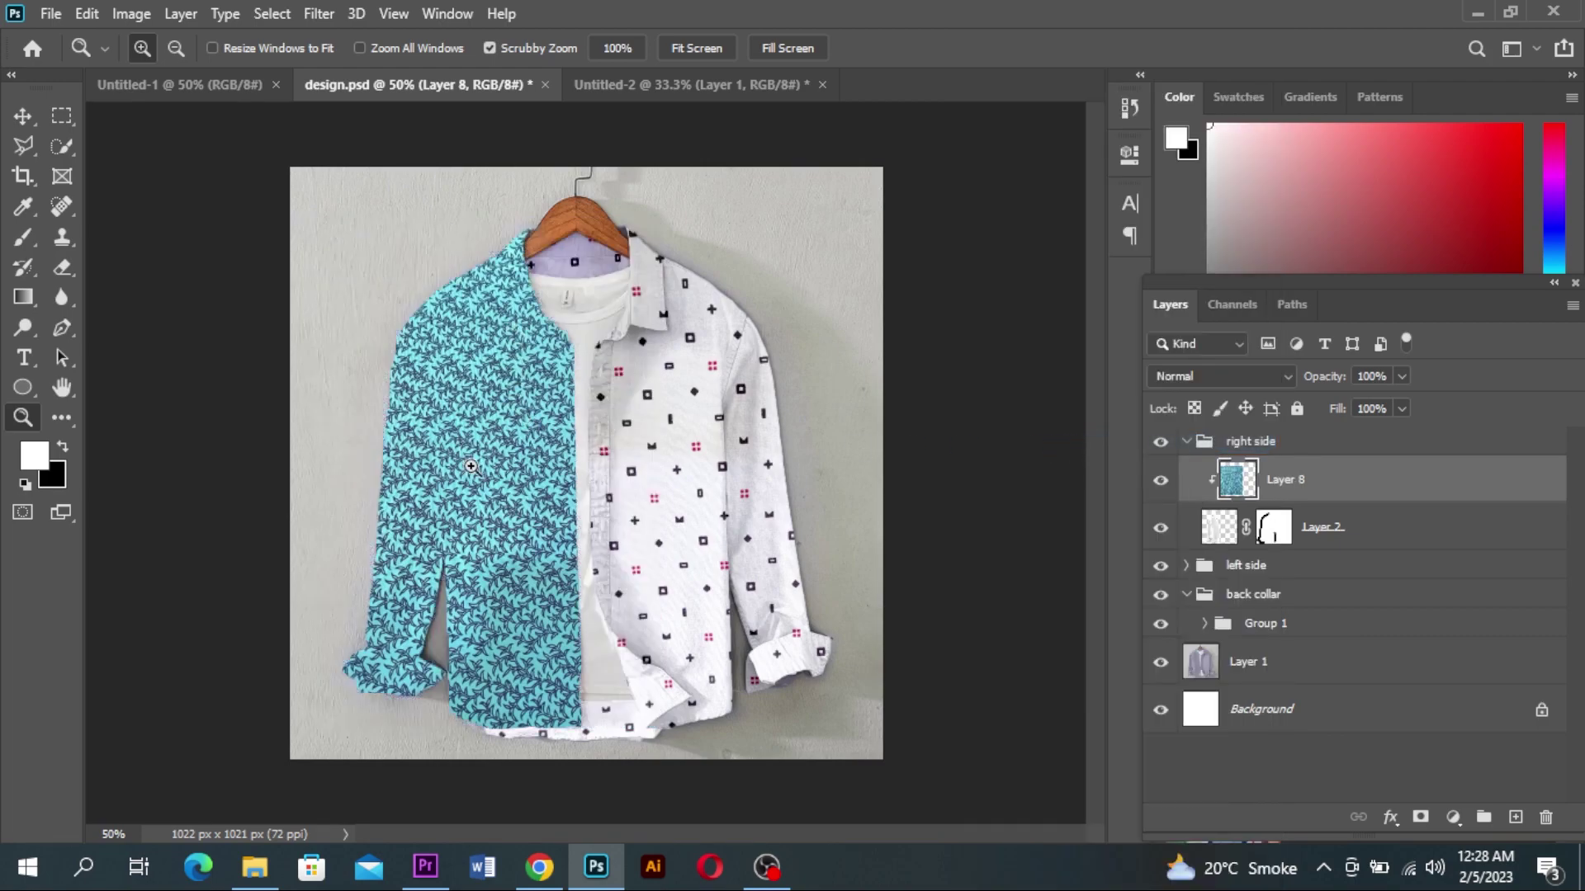
left_click(1198, 372)
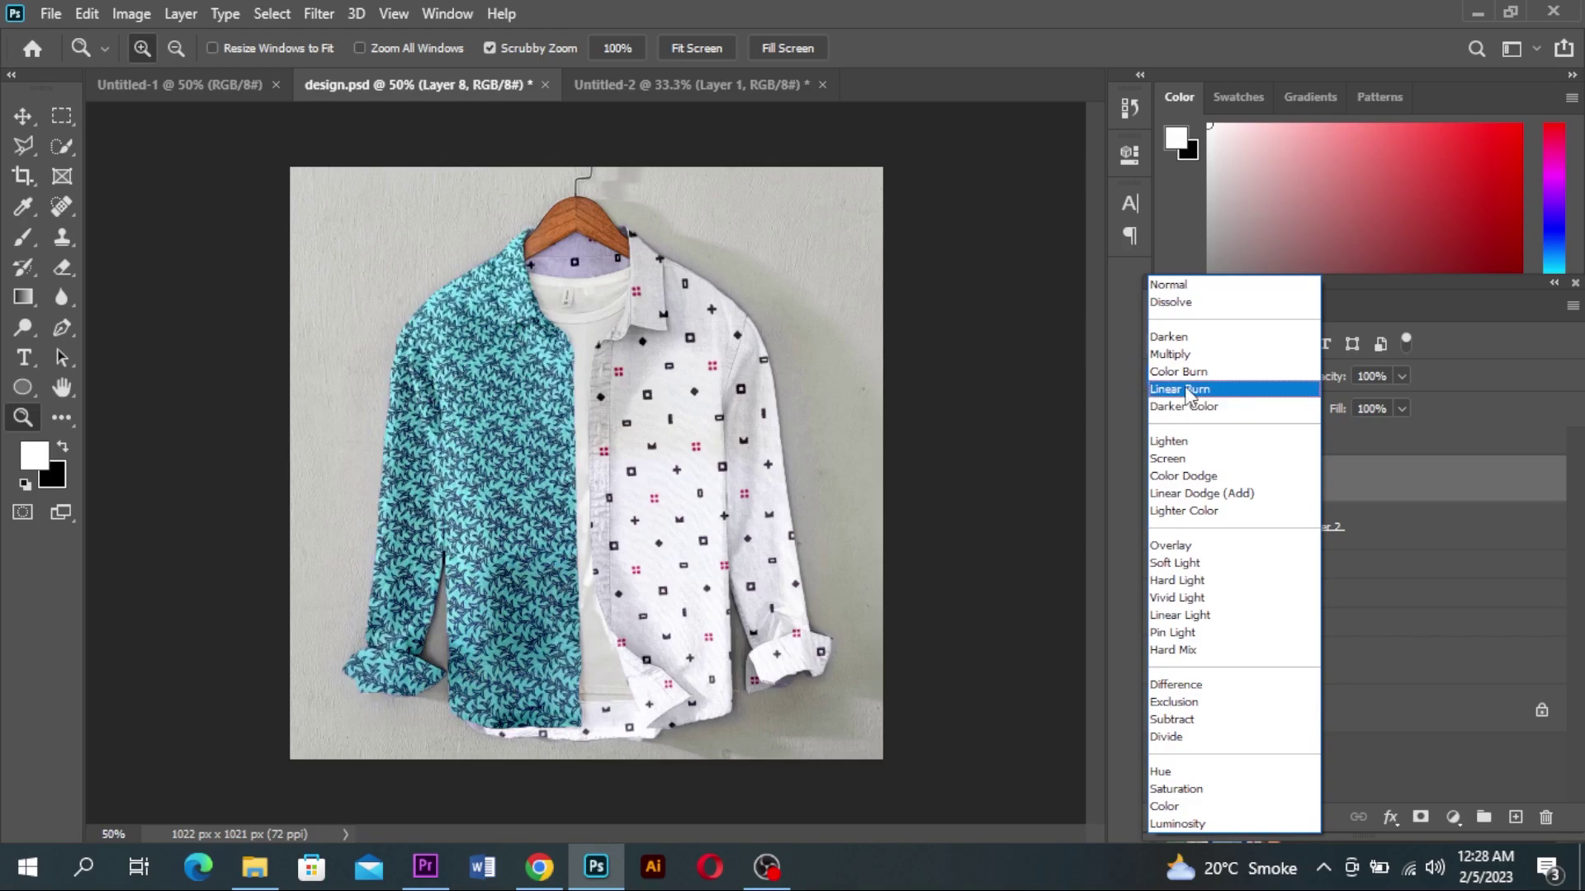
left_click(1187, 390)
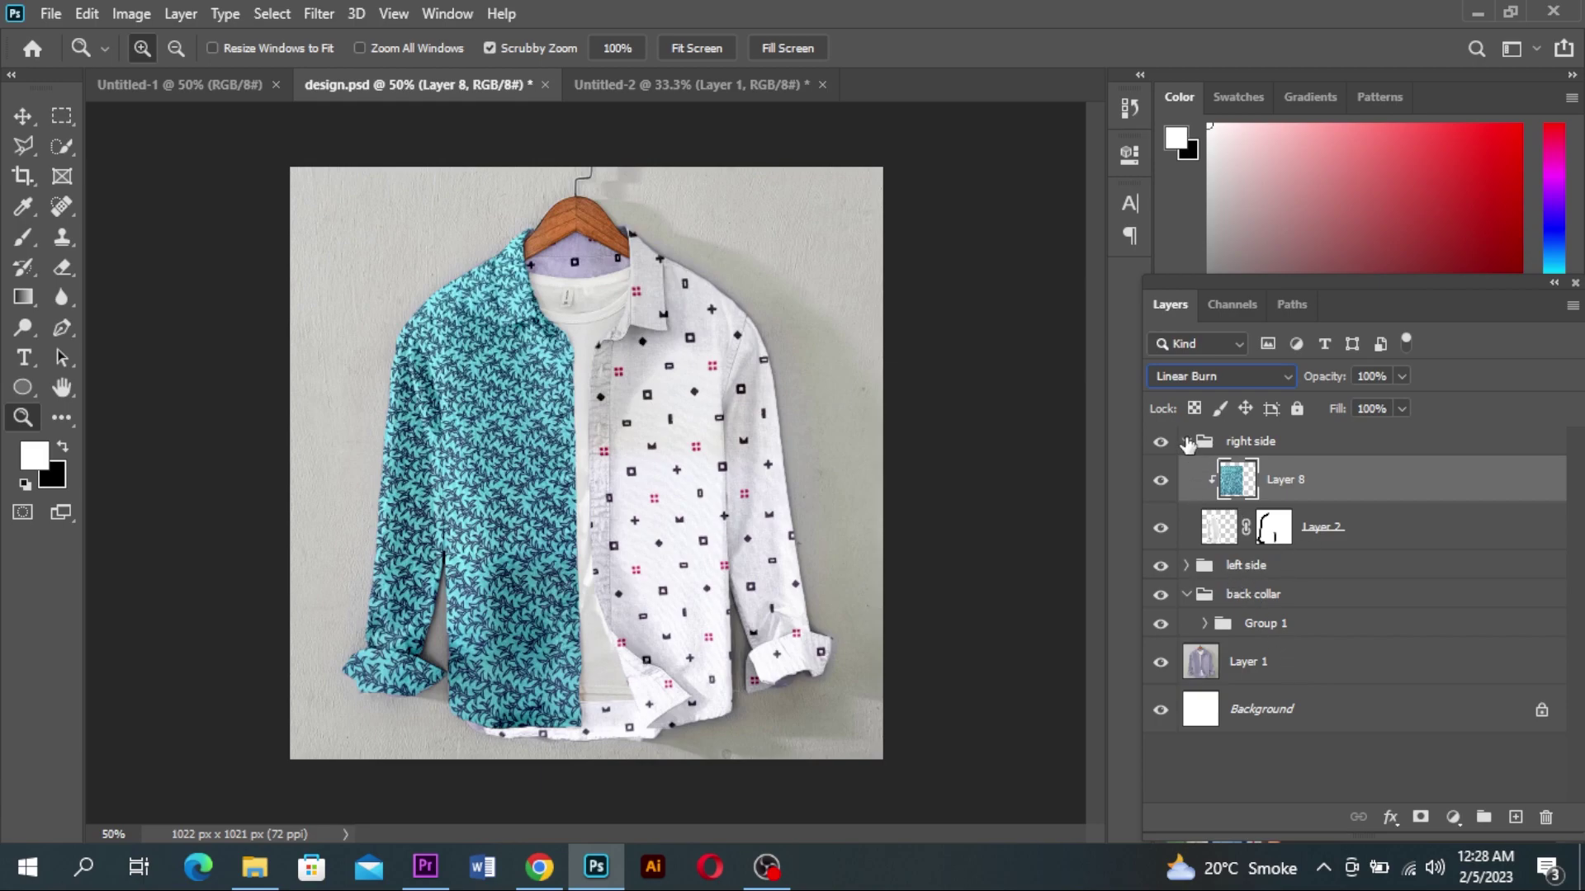
Collapse the right side and back collar groups and delete the old pattern, Layer 5, from the left side group
left_click(1186, 442)
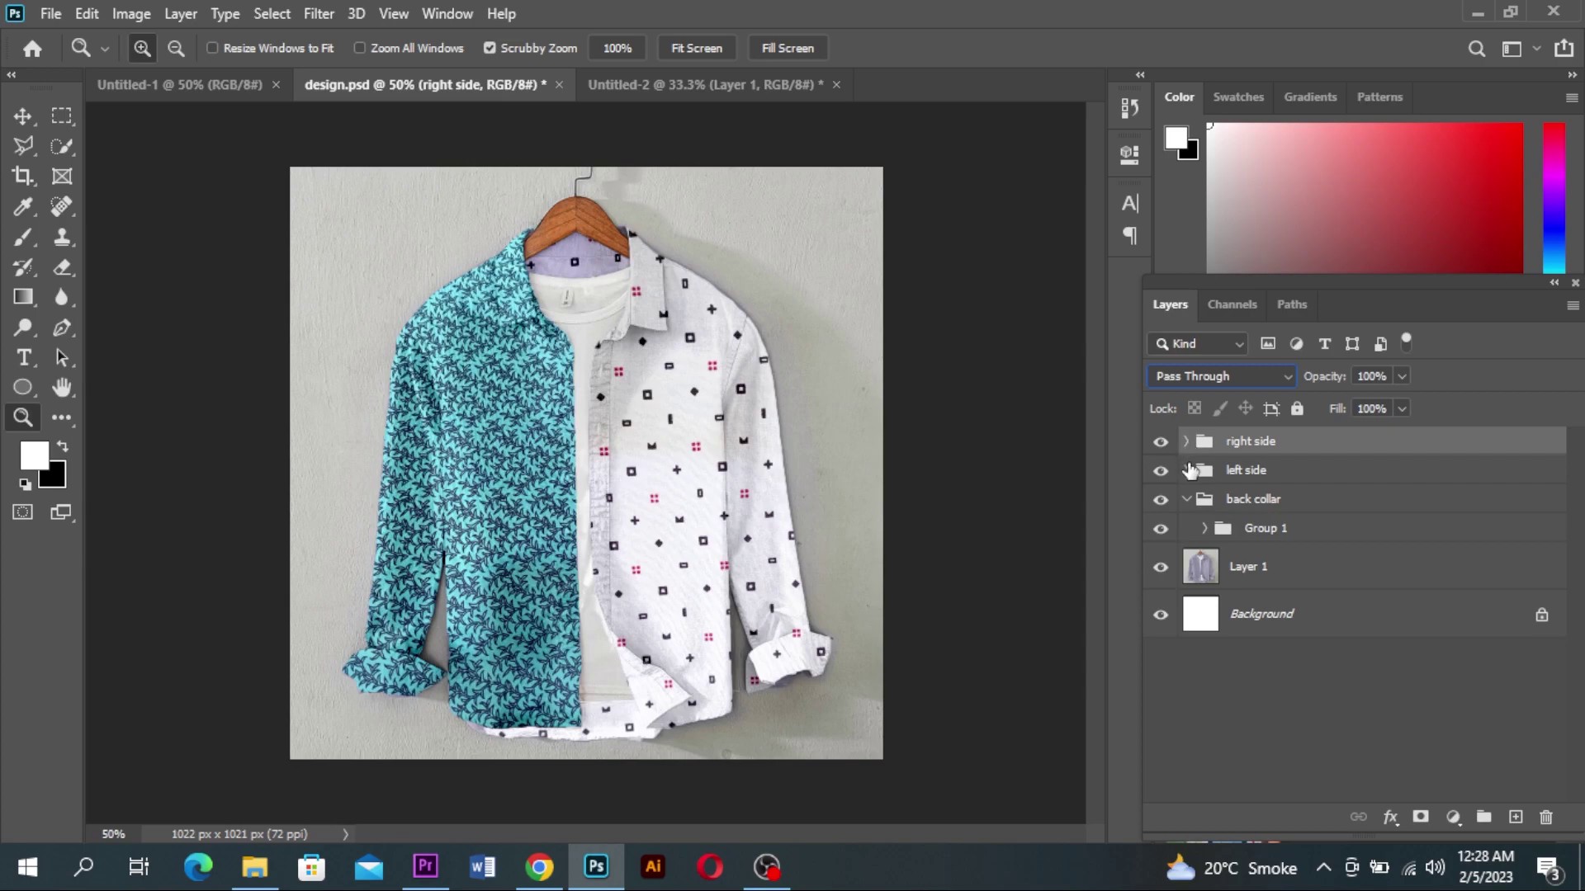
left_click(1262, 472)
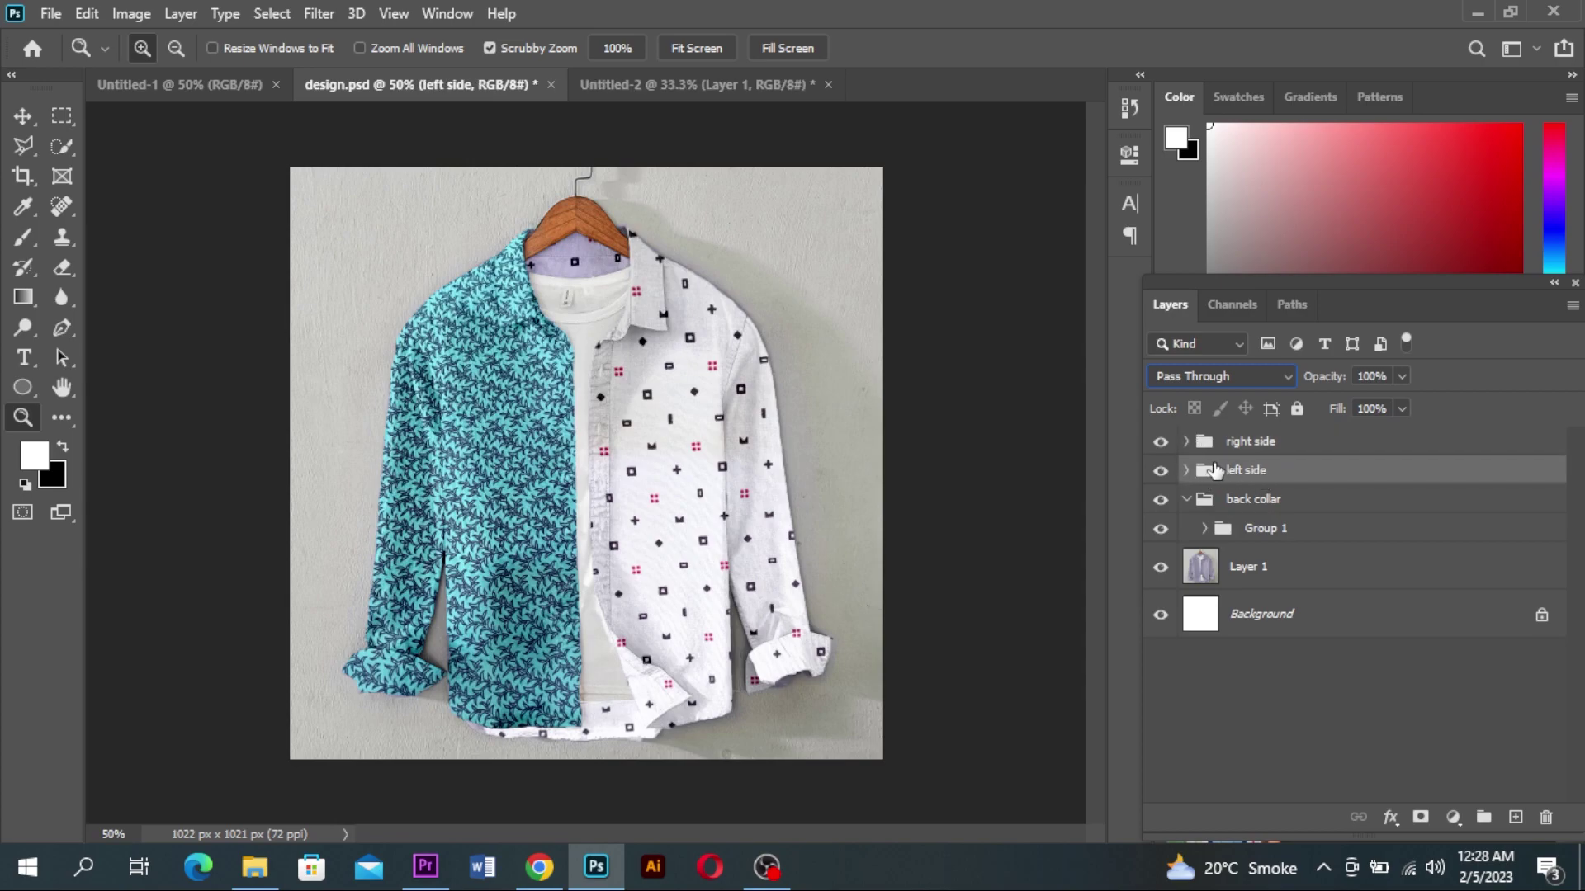
left_click(1185, 472)
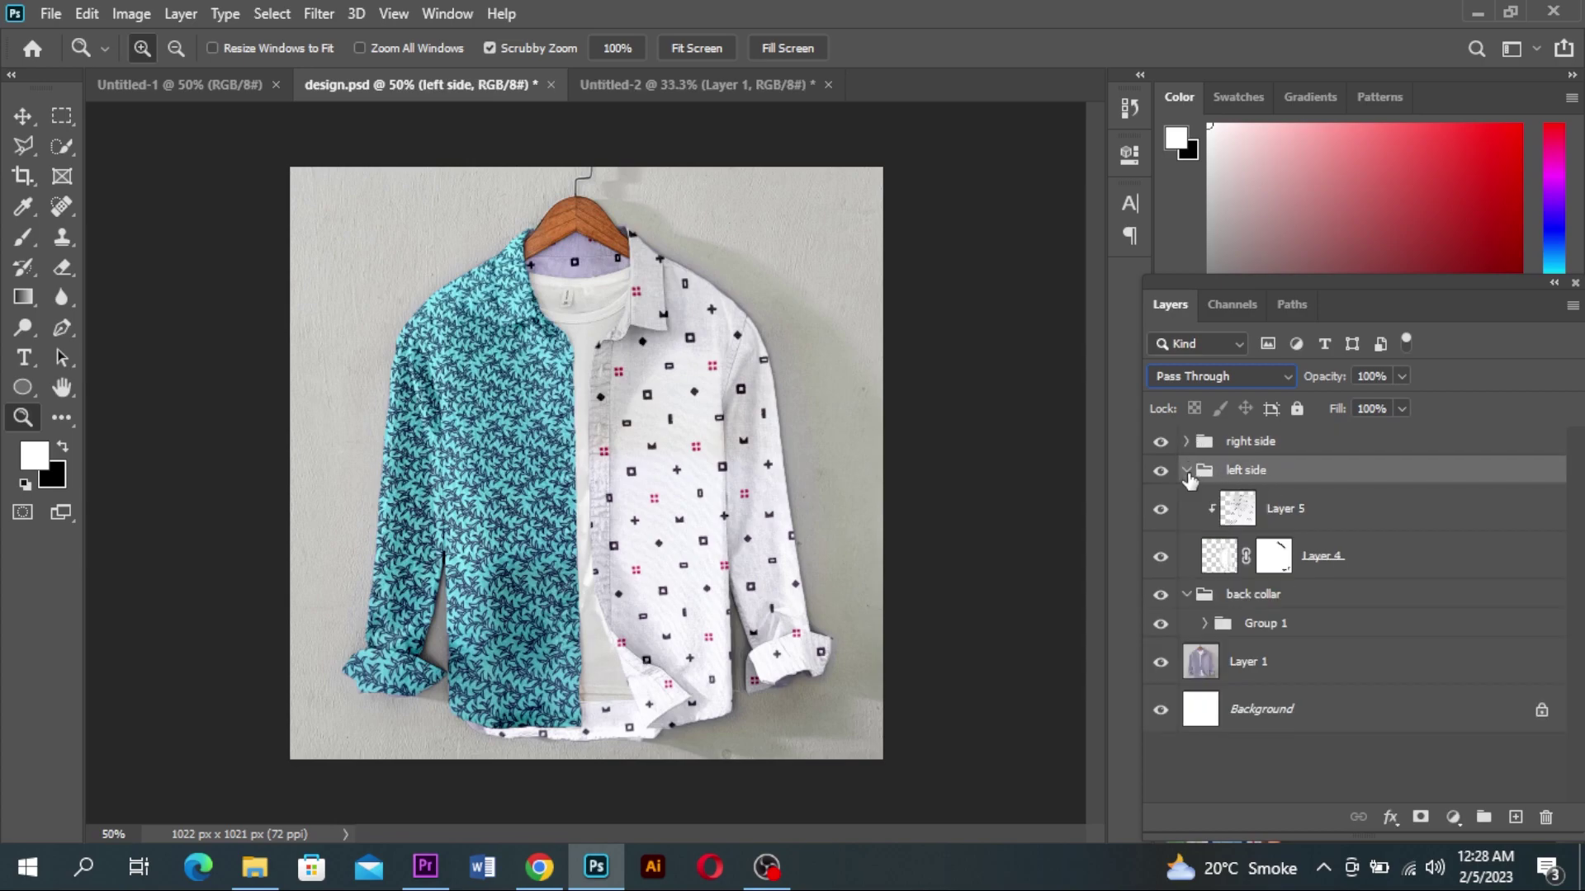
left_click(1204, 624)
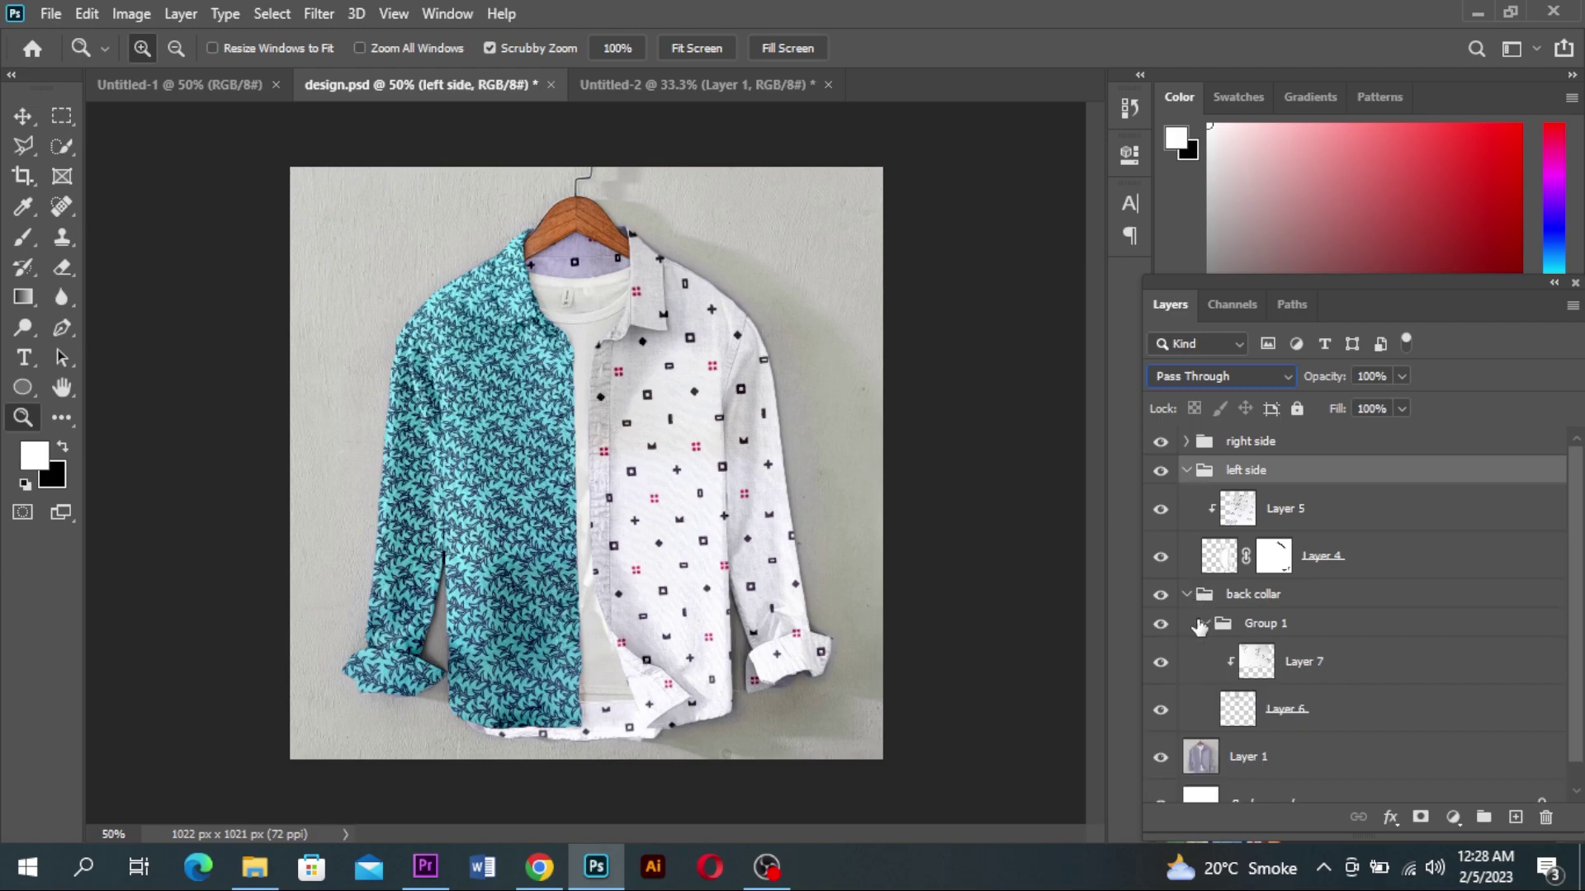
left_click(1204, 624)
left_click(1186, 594)
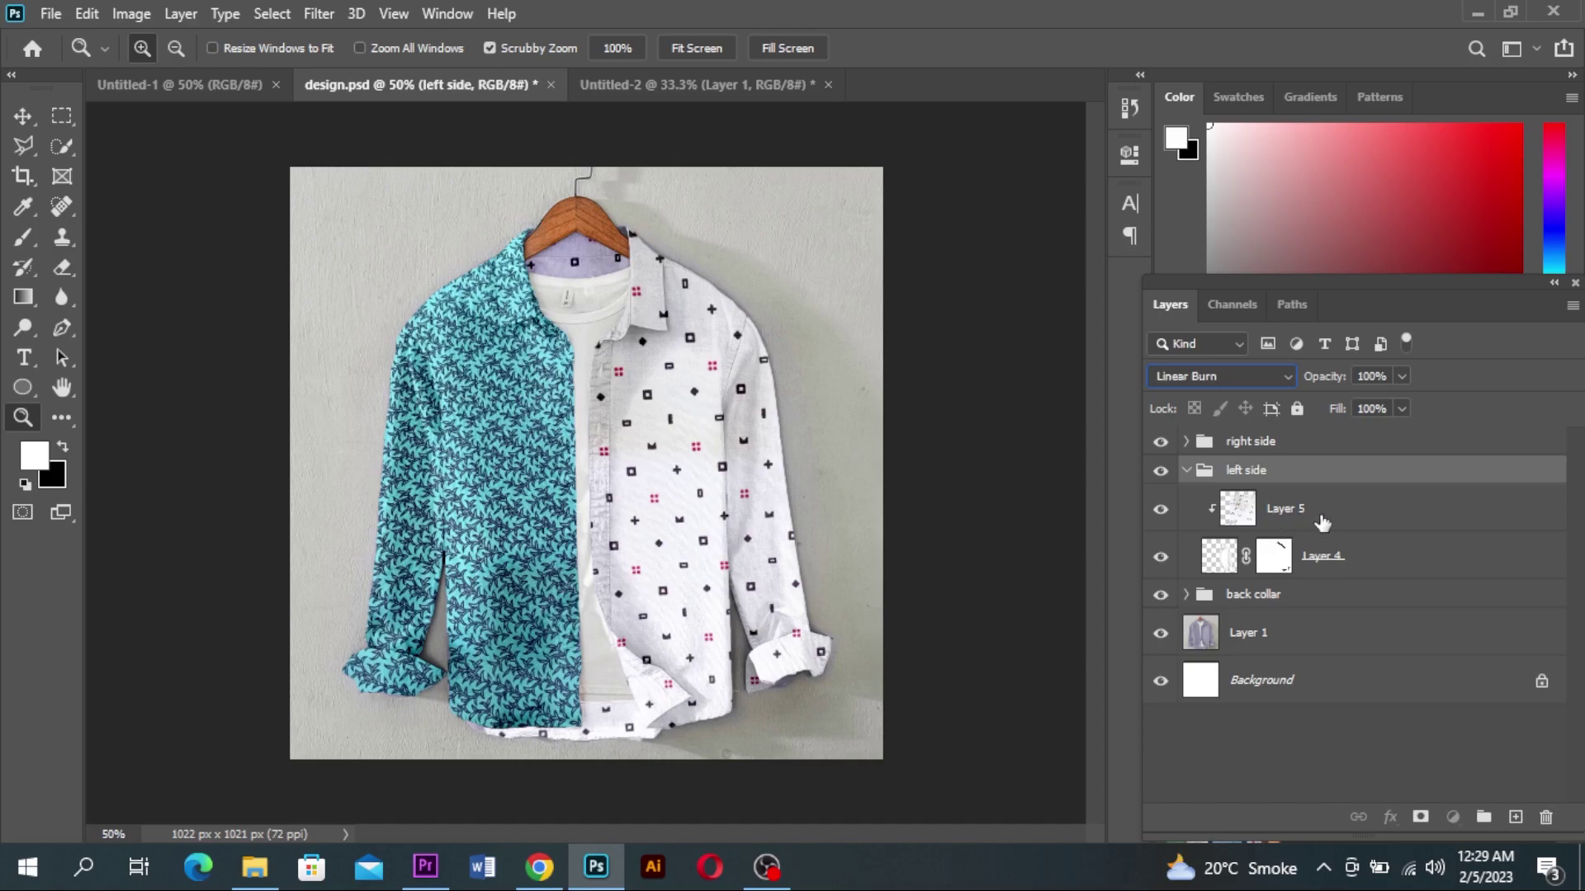
left_click(1277, 516)
left_click(1161, 509)
left_click(1161, 509)
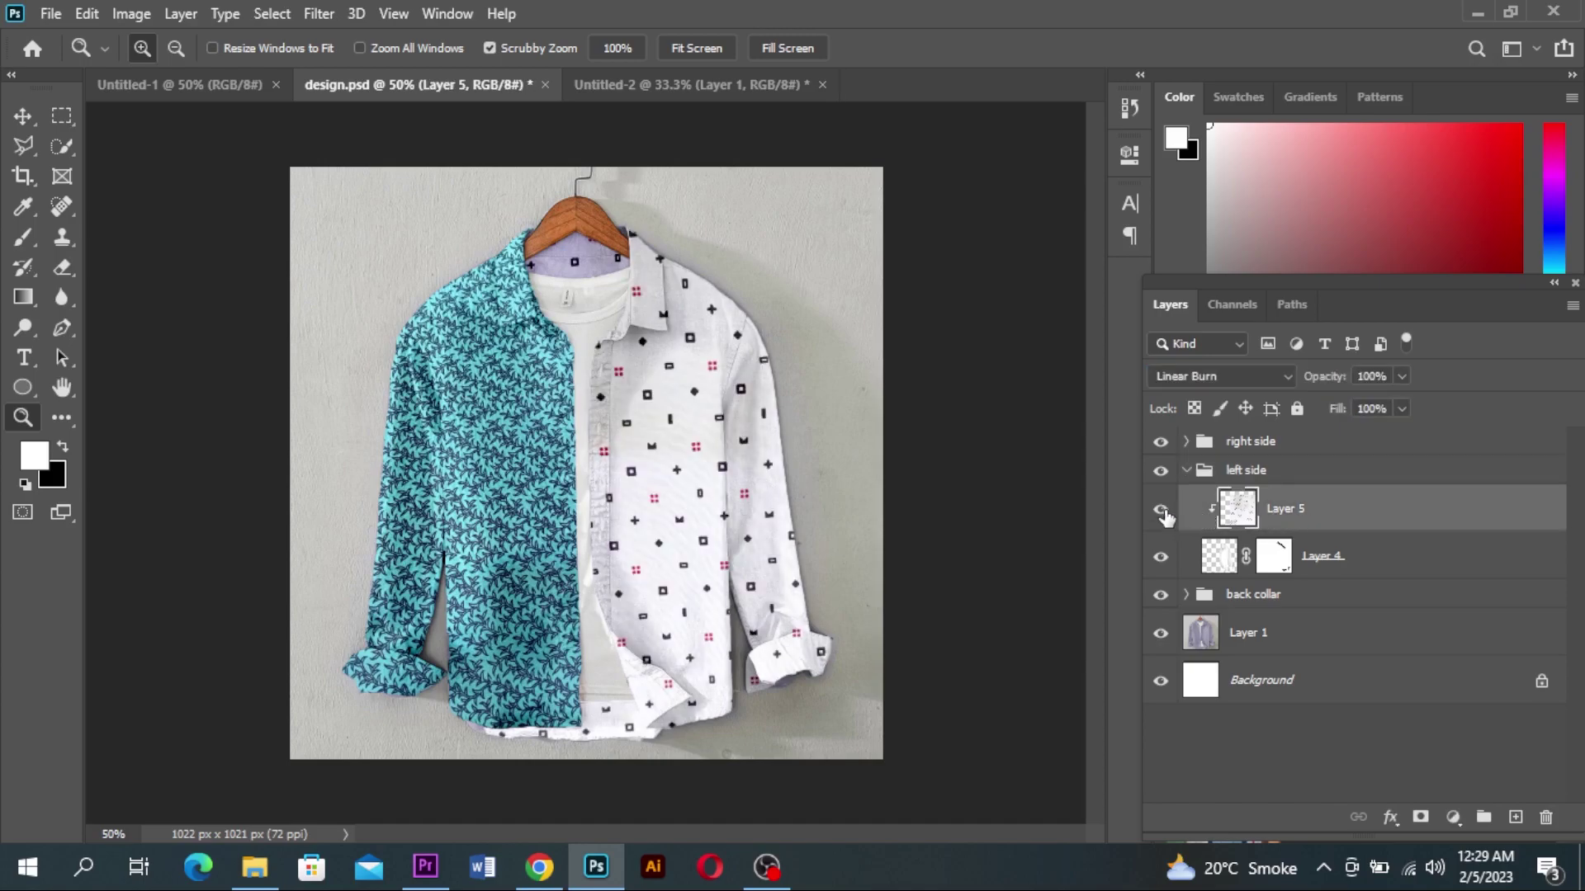
left_click_drag(1346, 511, 1544, 817)
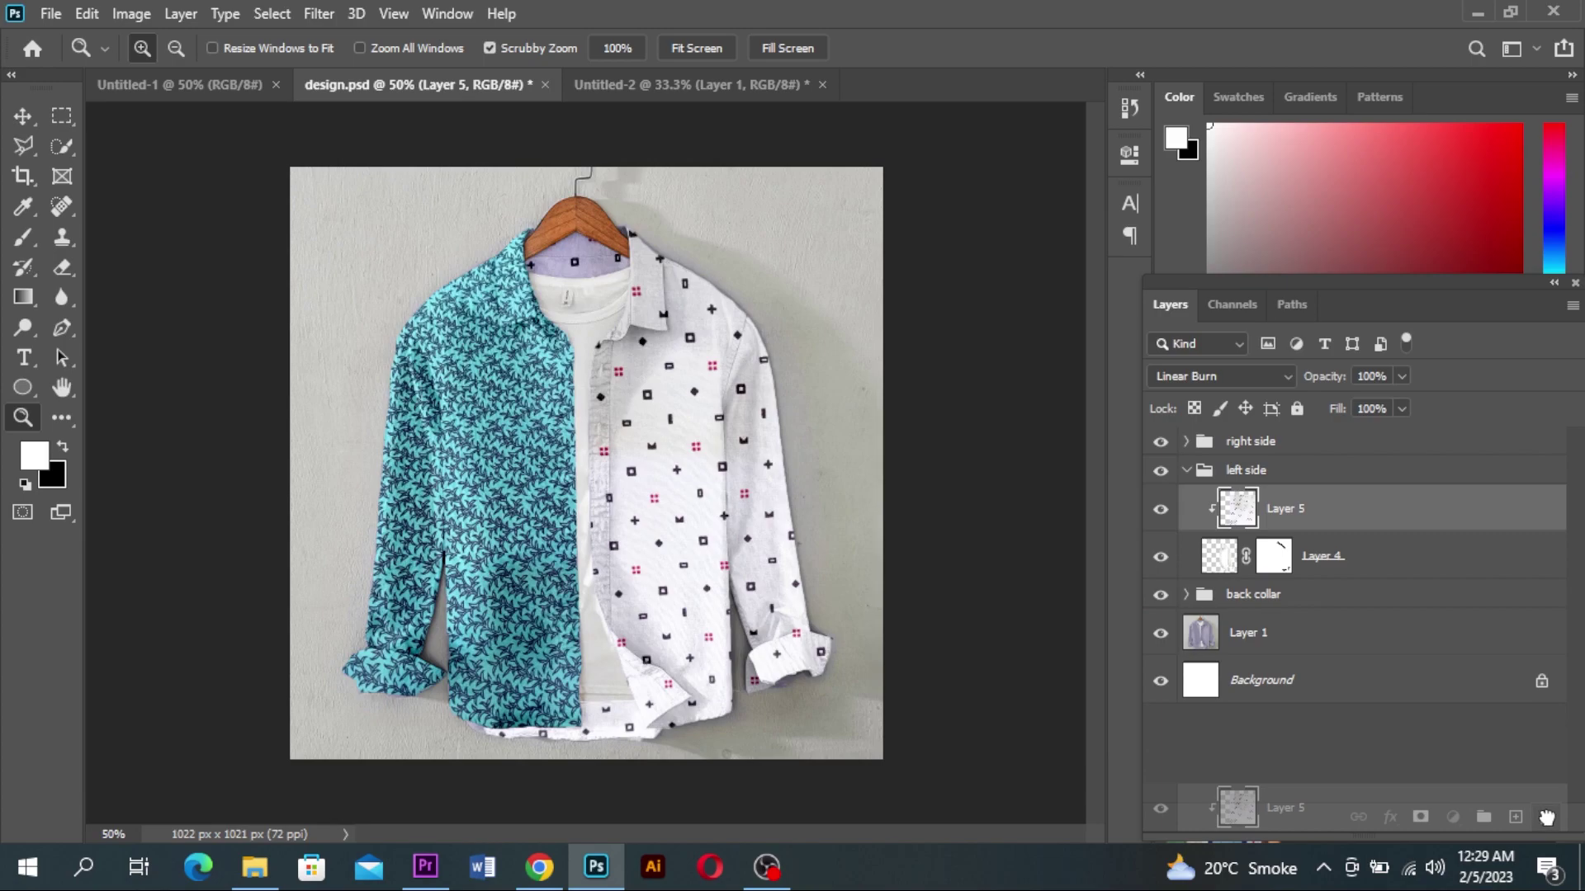
left_click_drag(1546, 817, 1546, 817)
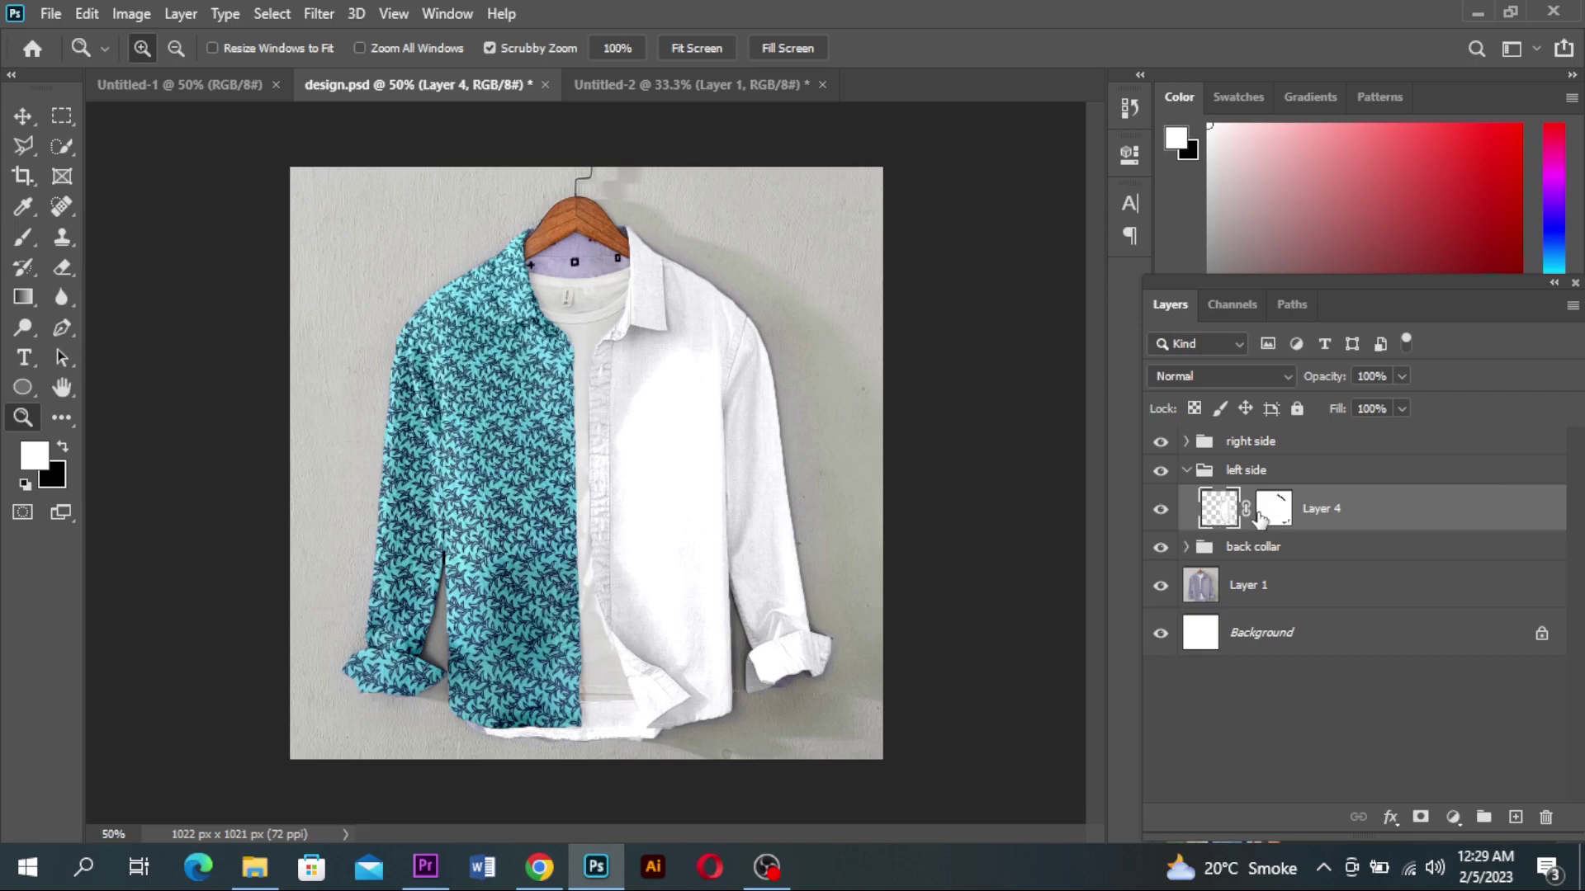
Paste the leaf fabric above Layer 4, scale it to about 70.67% and position it over the other half of the shirt
key("ctrl+v")
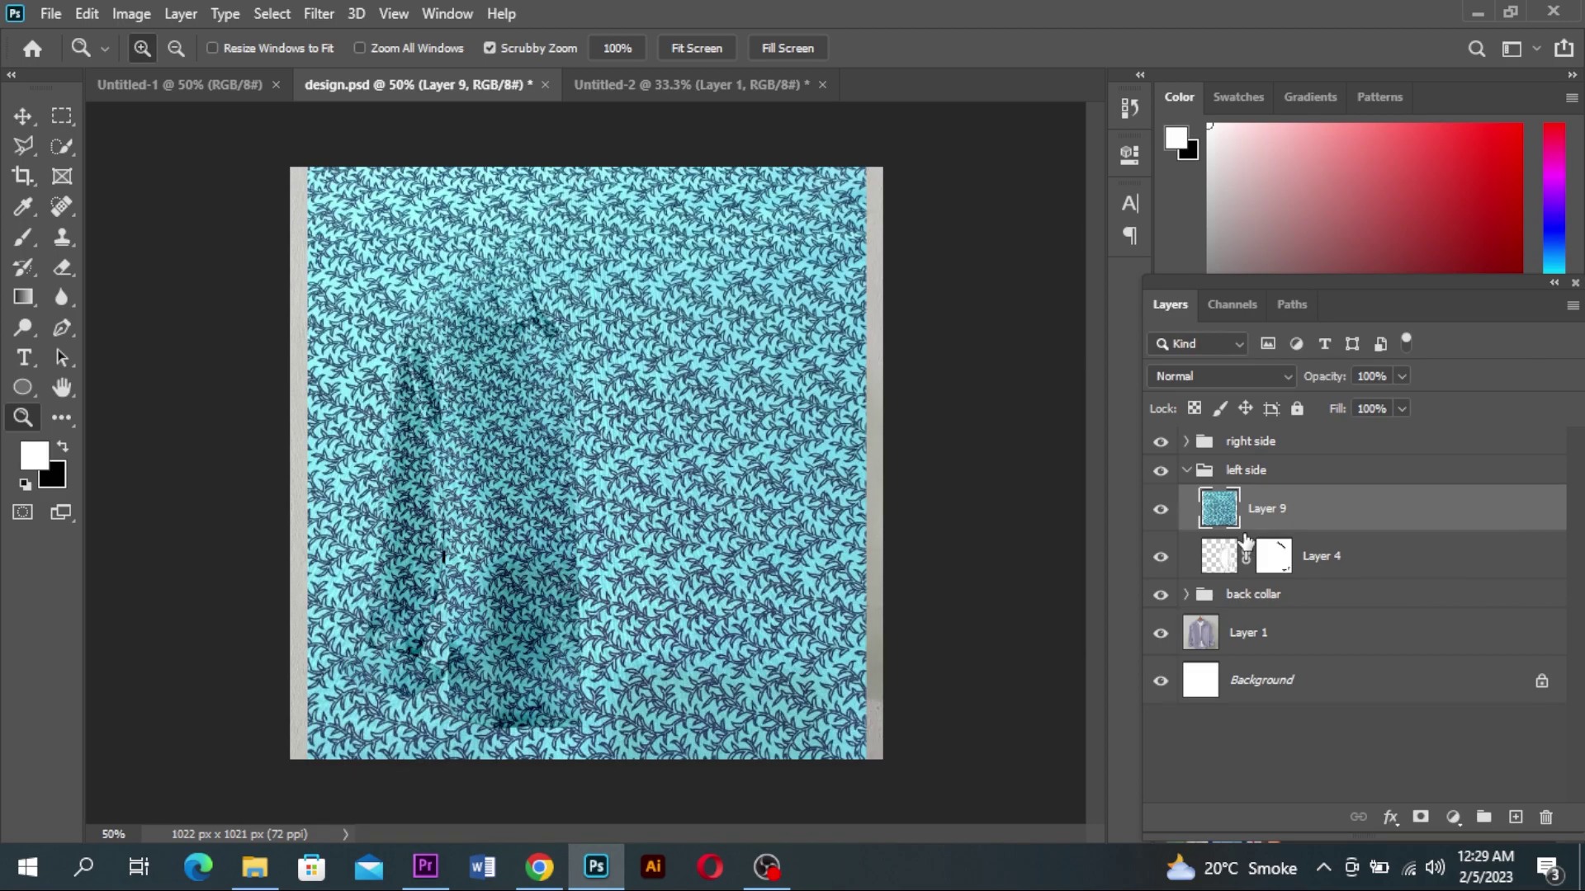
key("ctrl+t")
left_click_drag(865, 168, 784, 284)
left_click_drag(860, 203, 844, 224)
left_click_drag(785, 294, 763, 289)
left_click_drag(753, 398, 756, 398)
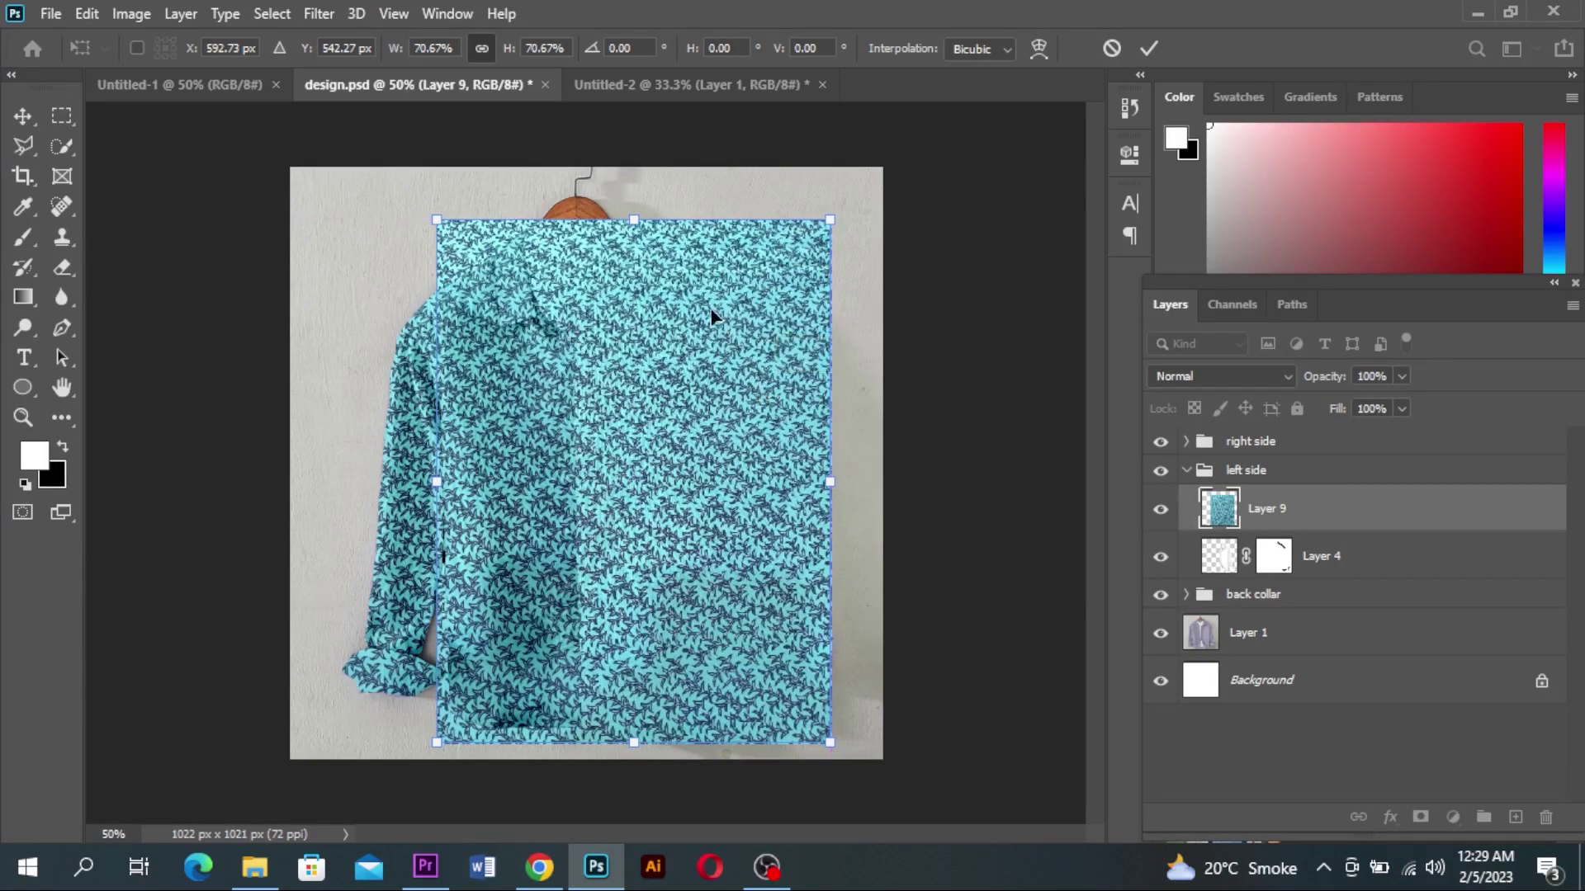
left_click(1149, 50)
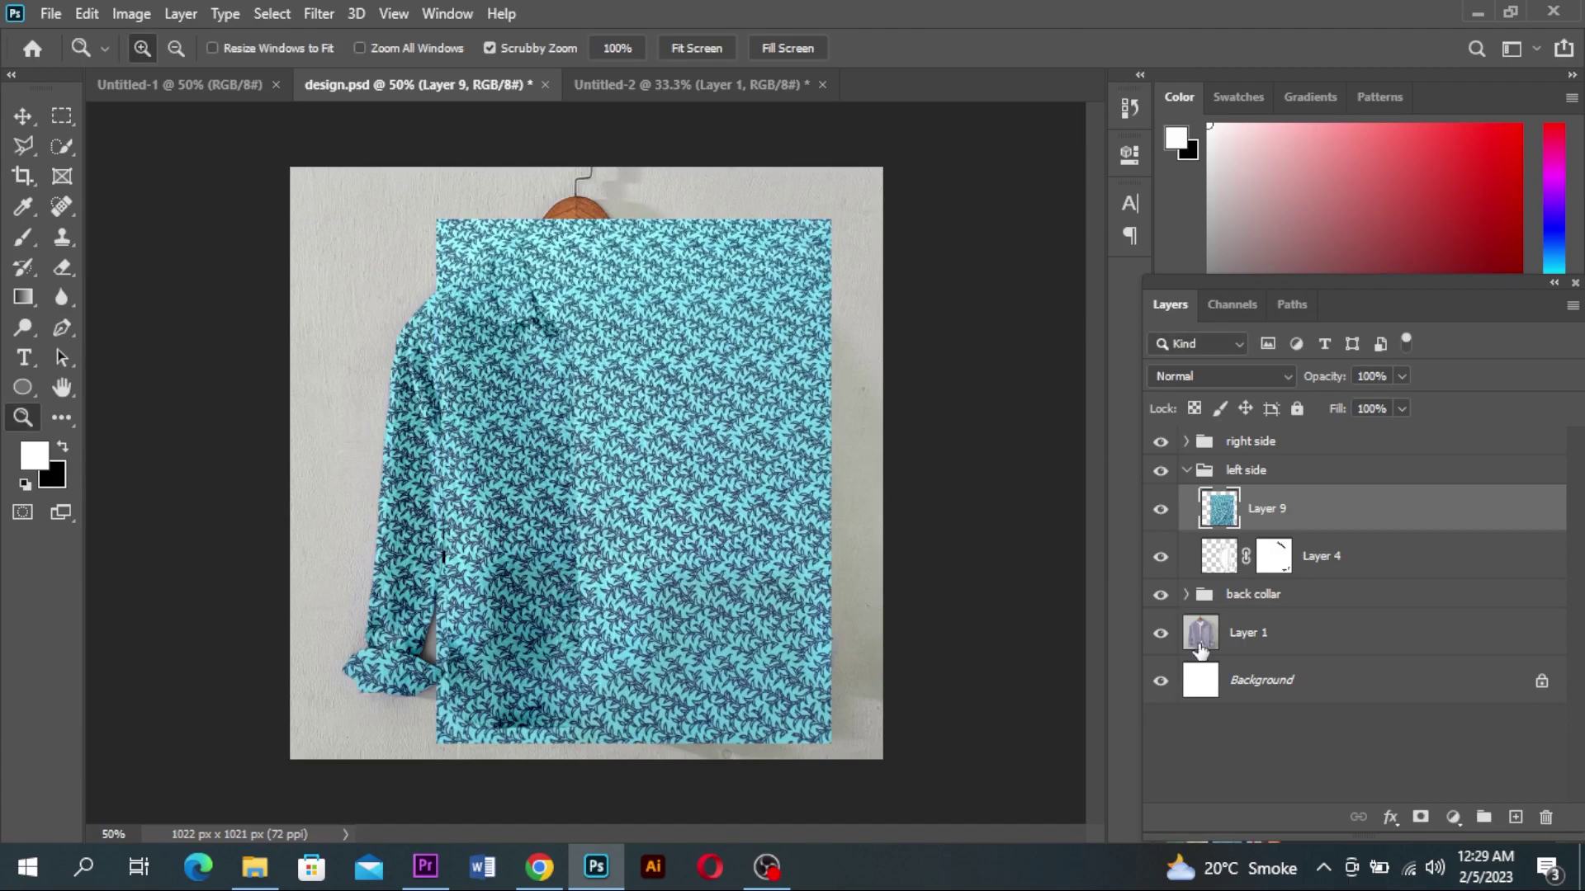
Clip the new fabric layer to Layer 4 with the Linear Burn blend mode and collapse the left side group
right_click(1282, 507)
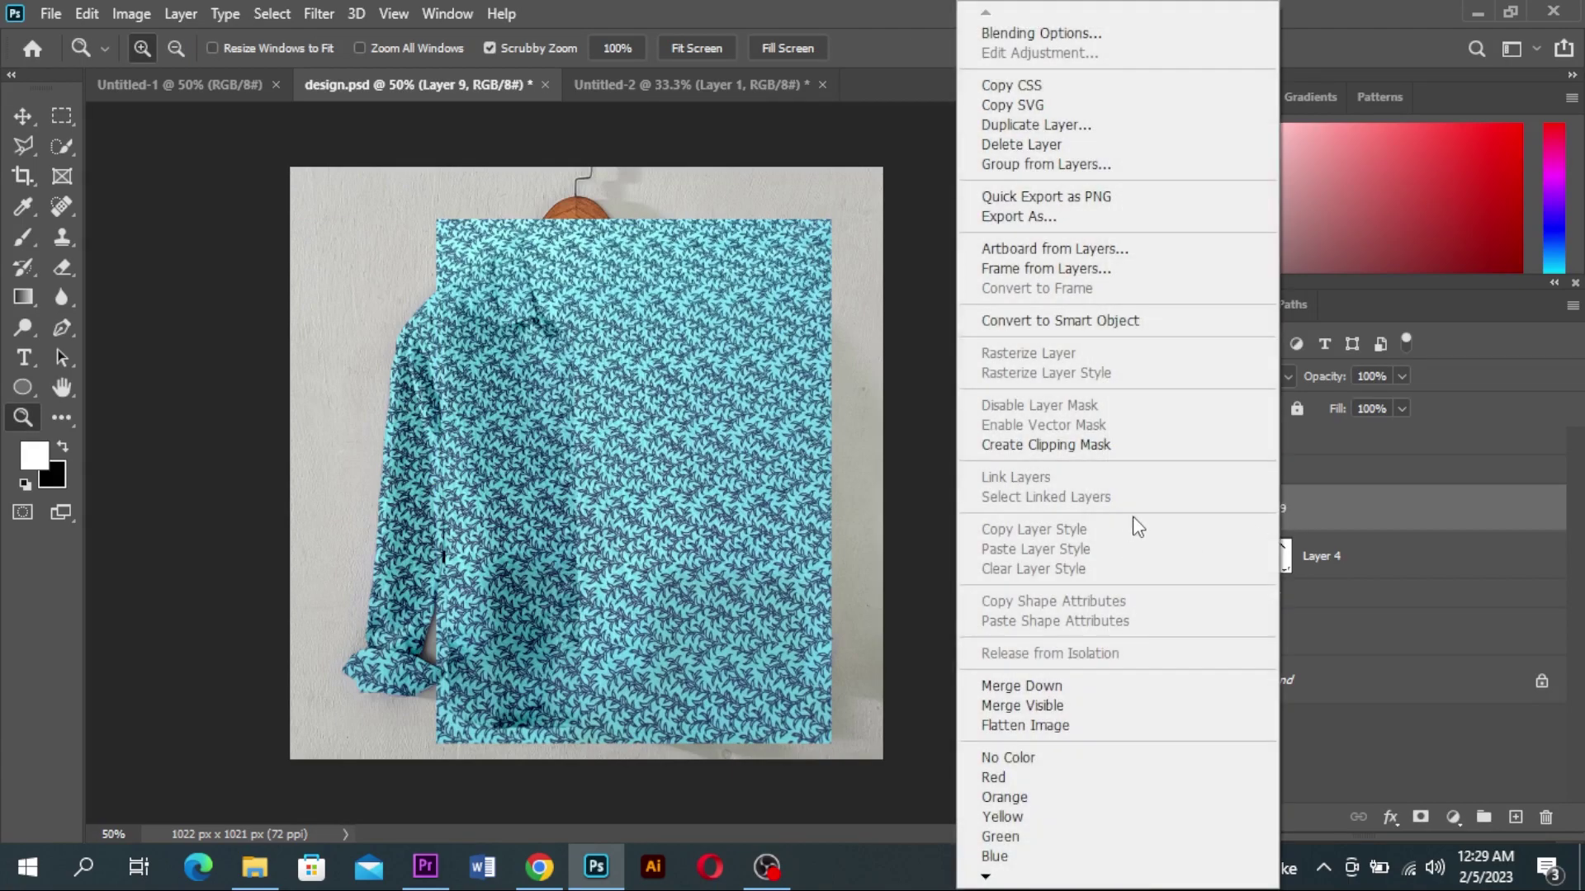
left_click(1031, 447)
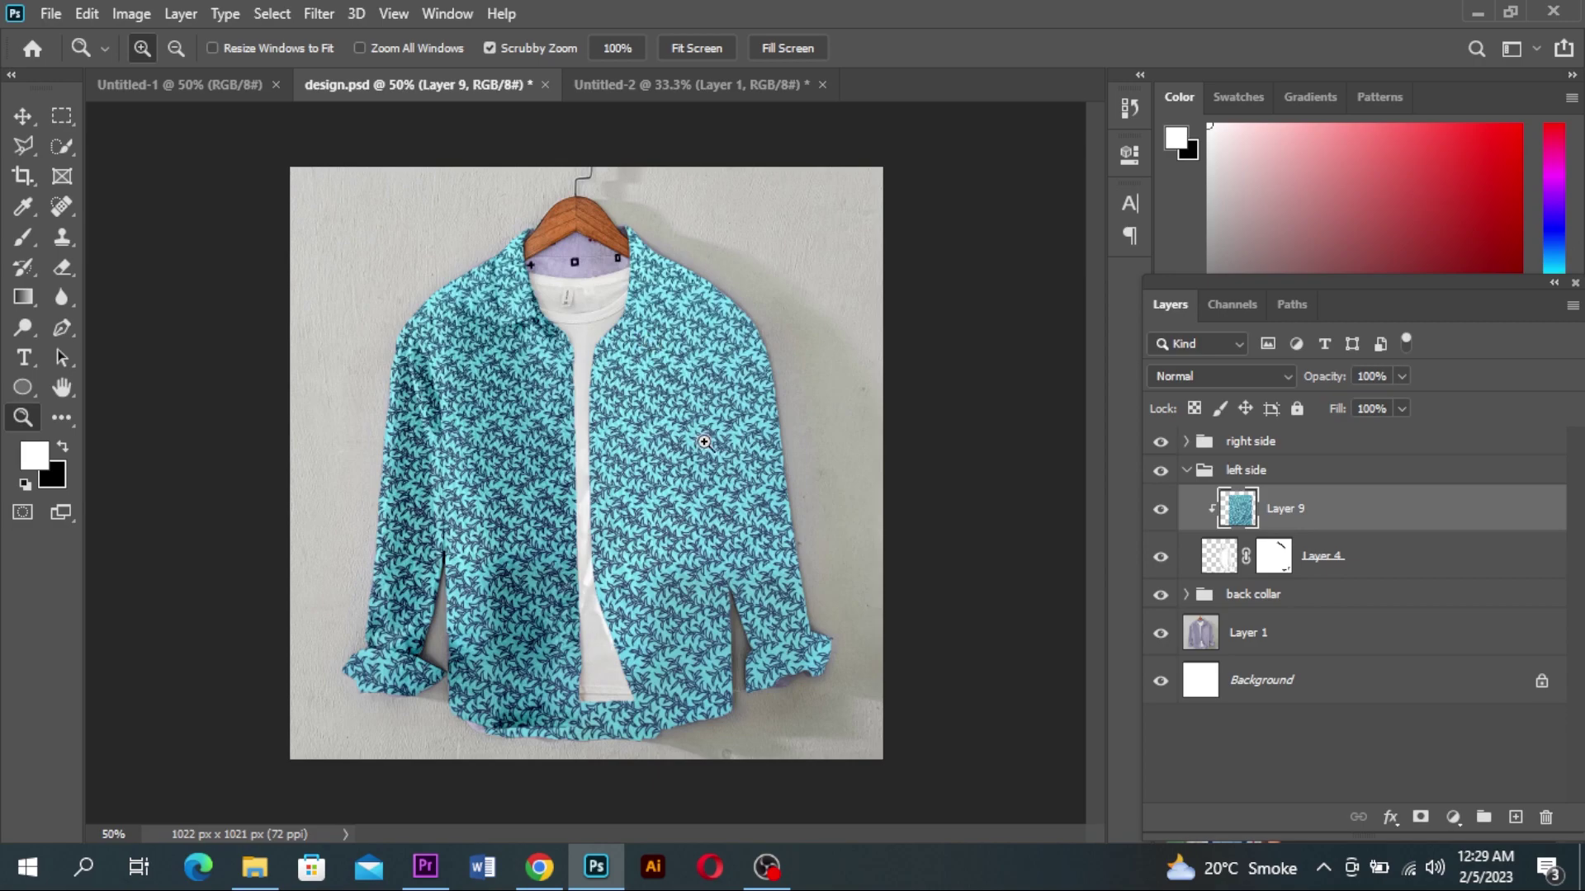
left_click(1250, 376)
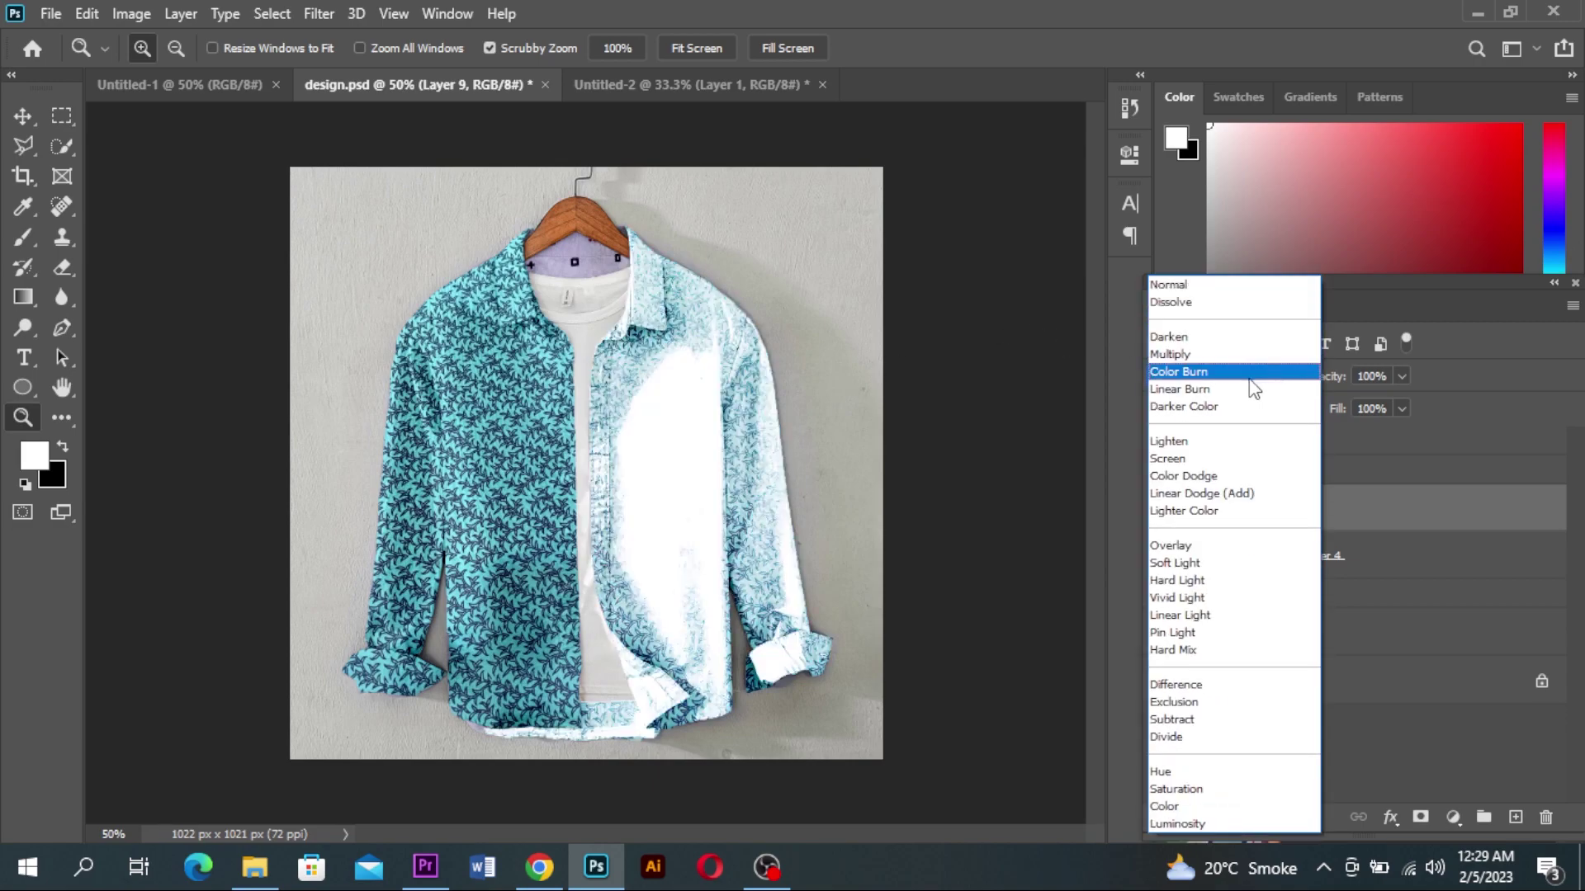
left_click(1193, 392)
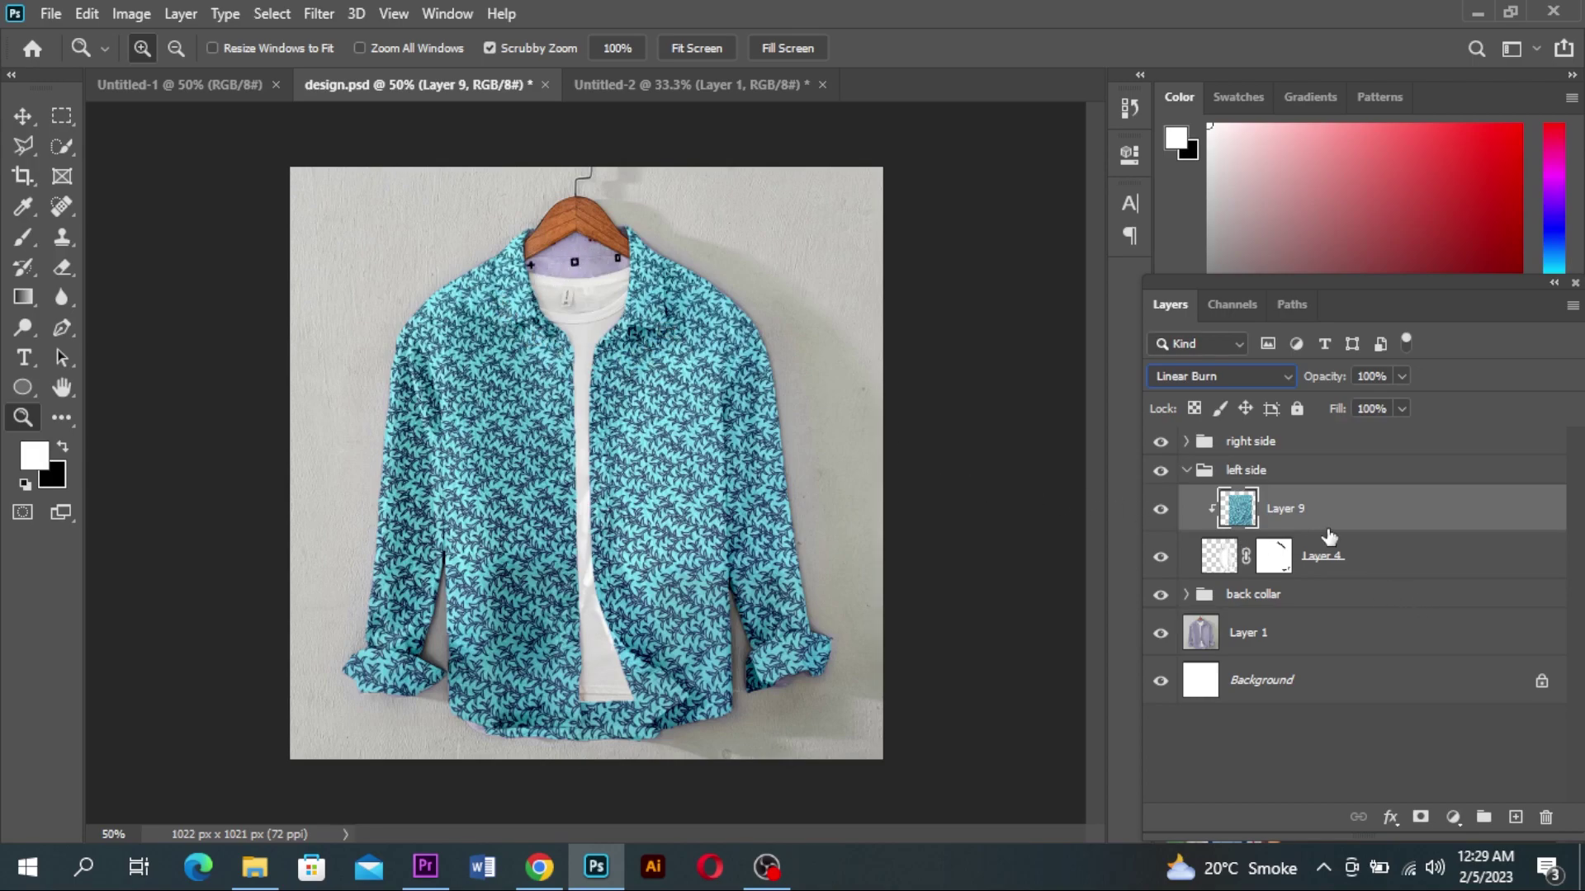
left_click(1186, 471)
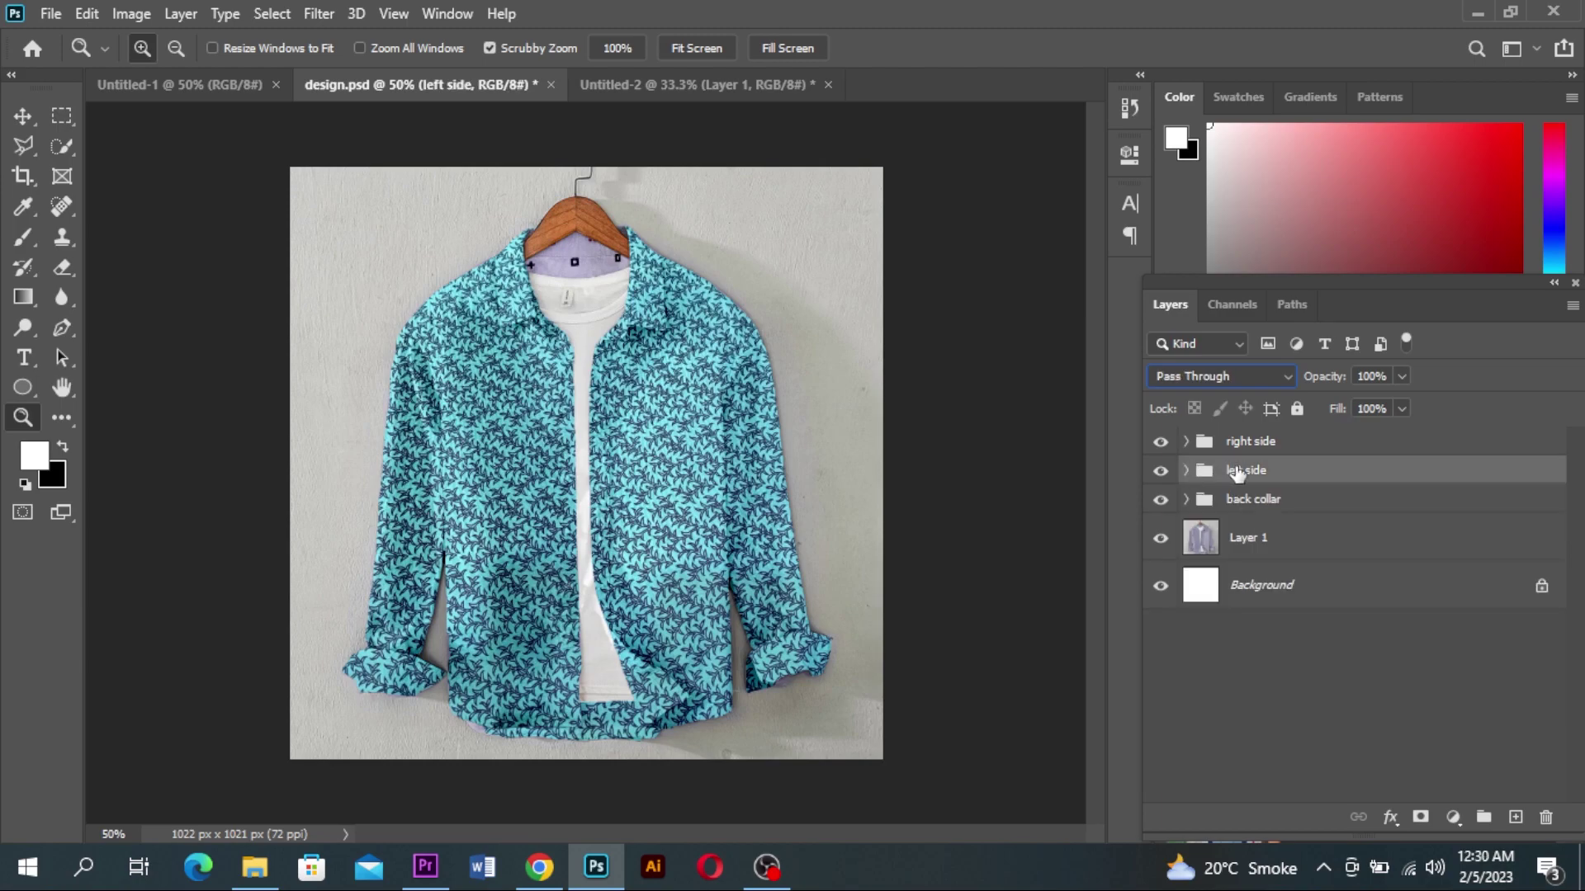
Rename the right side group as "leftt side"
left_click(1186, 443)
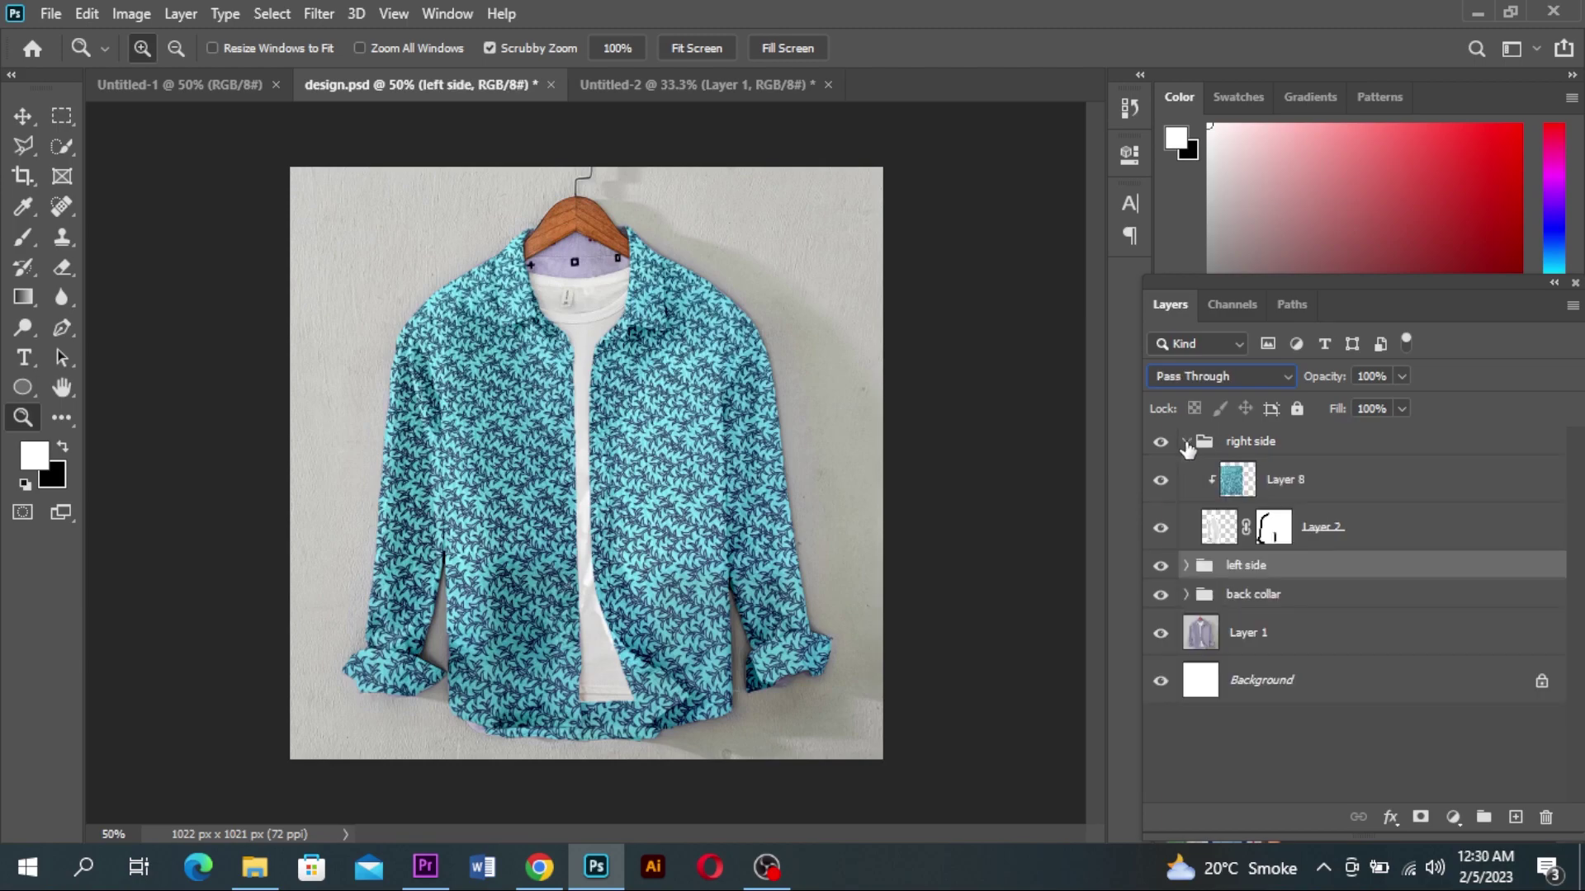
left_click(1186, 443)
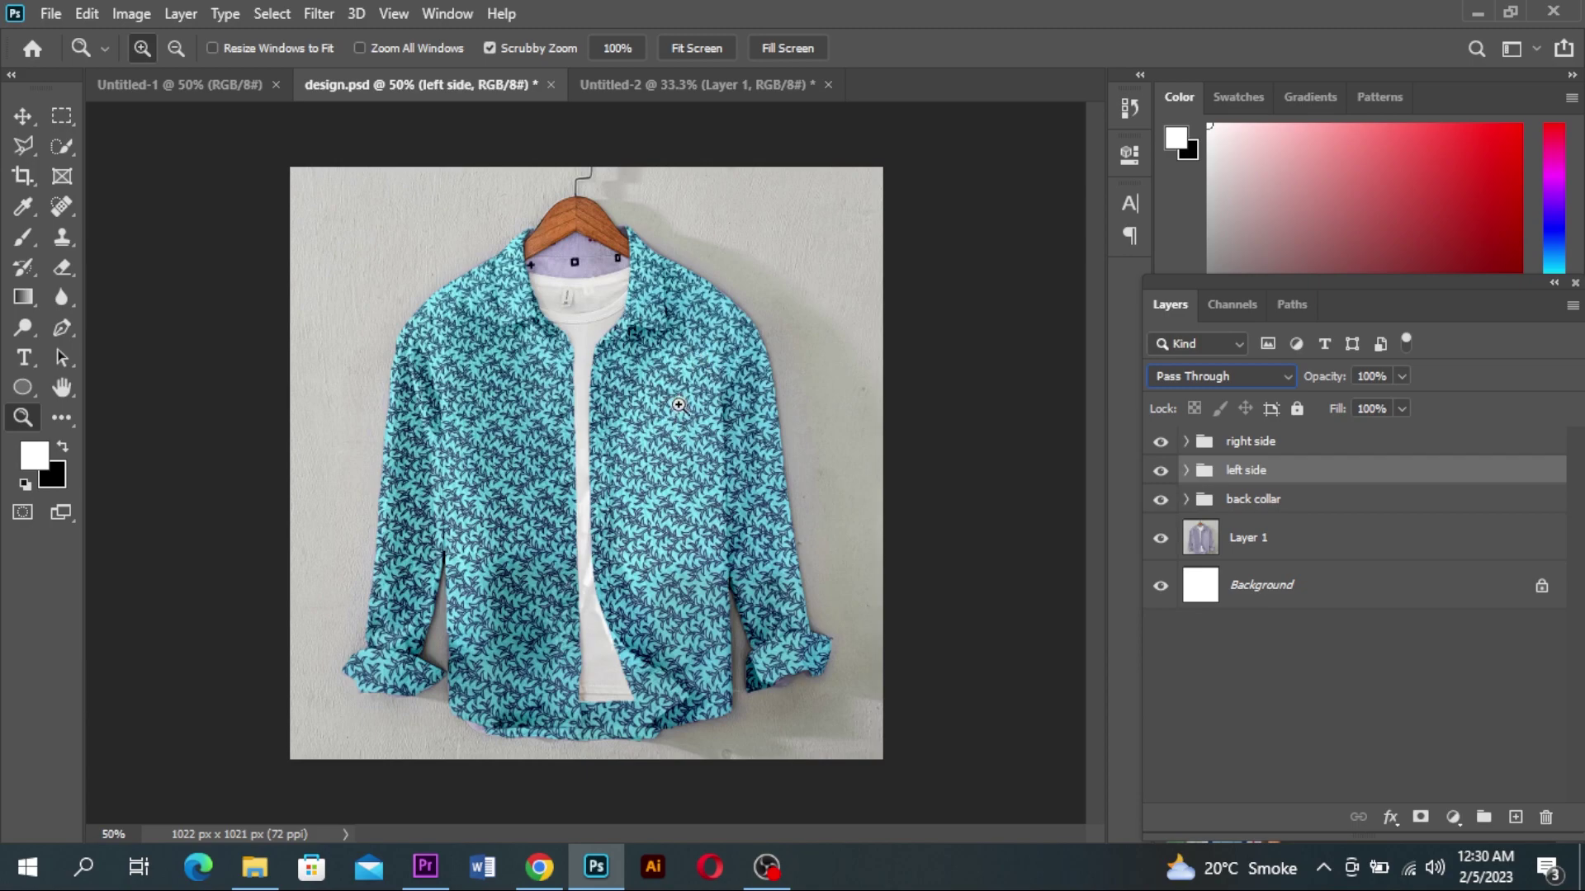
left_click(1245, 443)
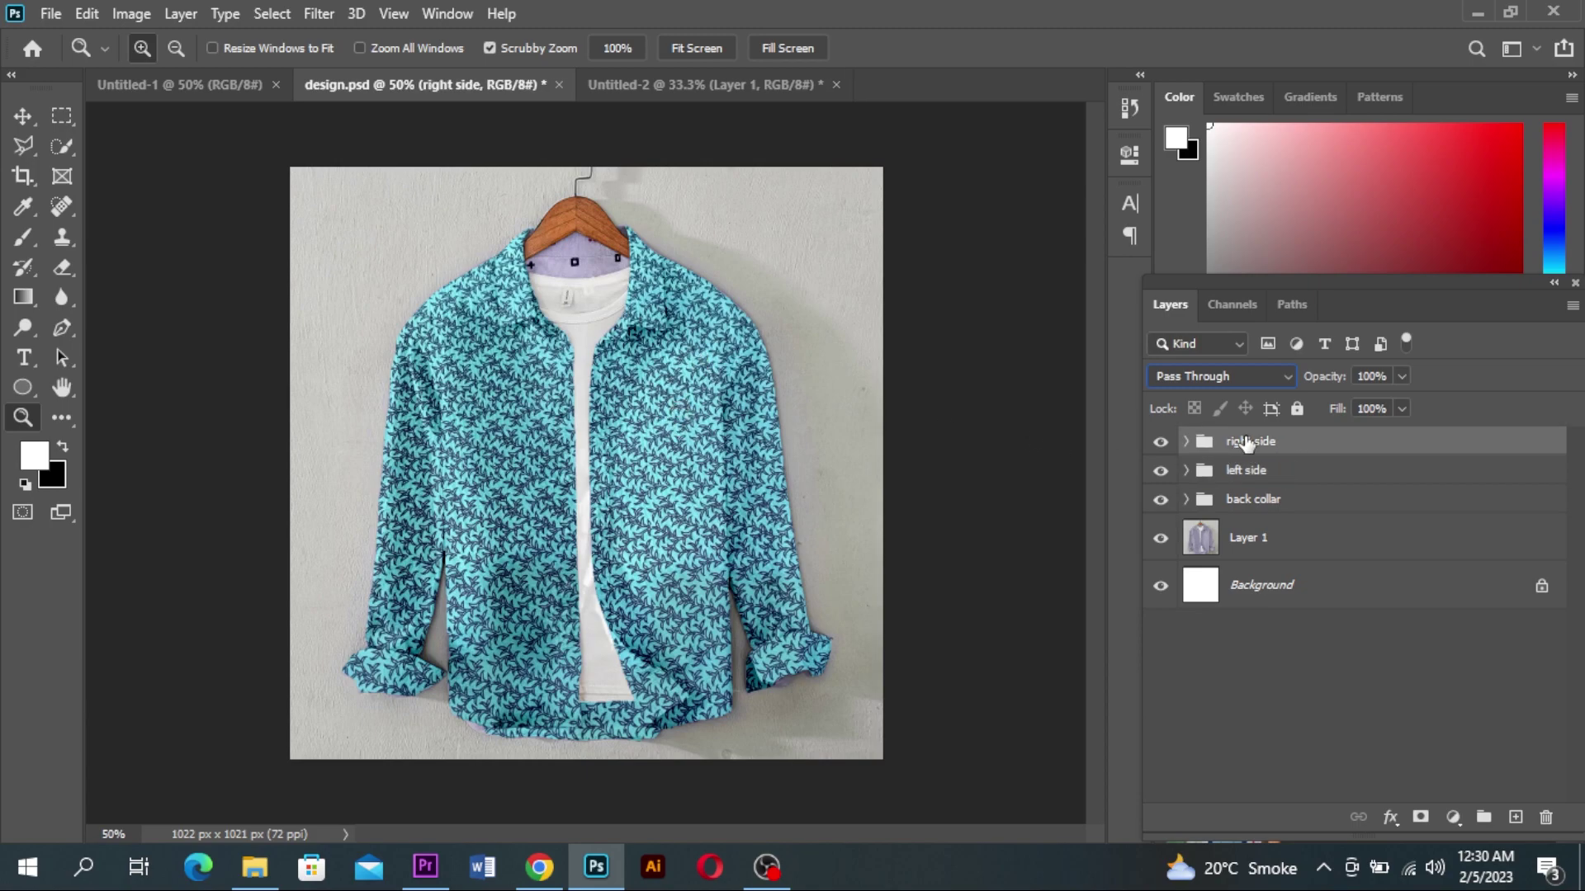
double_click(1250, 444)
type("left side")
Rename the original left side group, directly above the back collar group, as "right side"
double_click(1243, 470)
key("BackSpace")
key("BackSpace")
key("BackSpace")
key("BackSpace")
key("BackSpace")
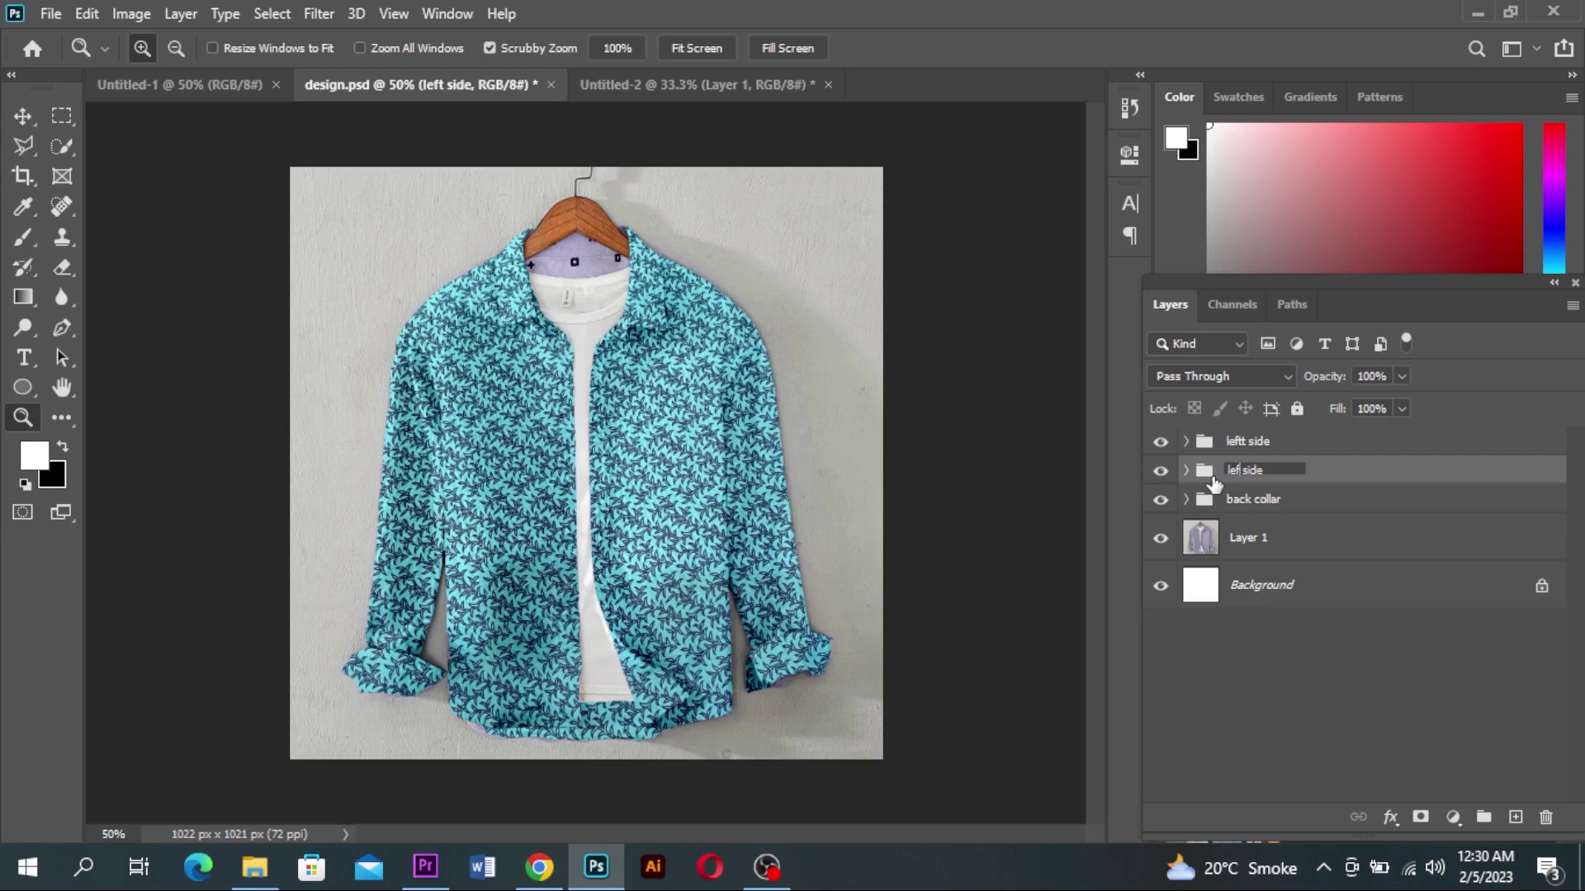
type("right")
key("Return")
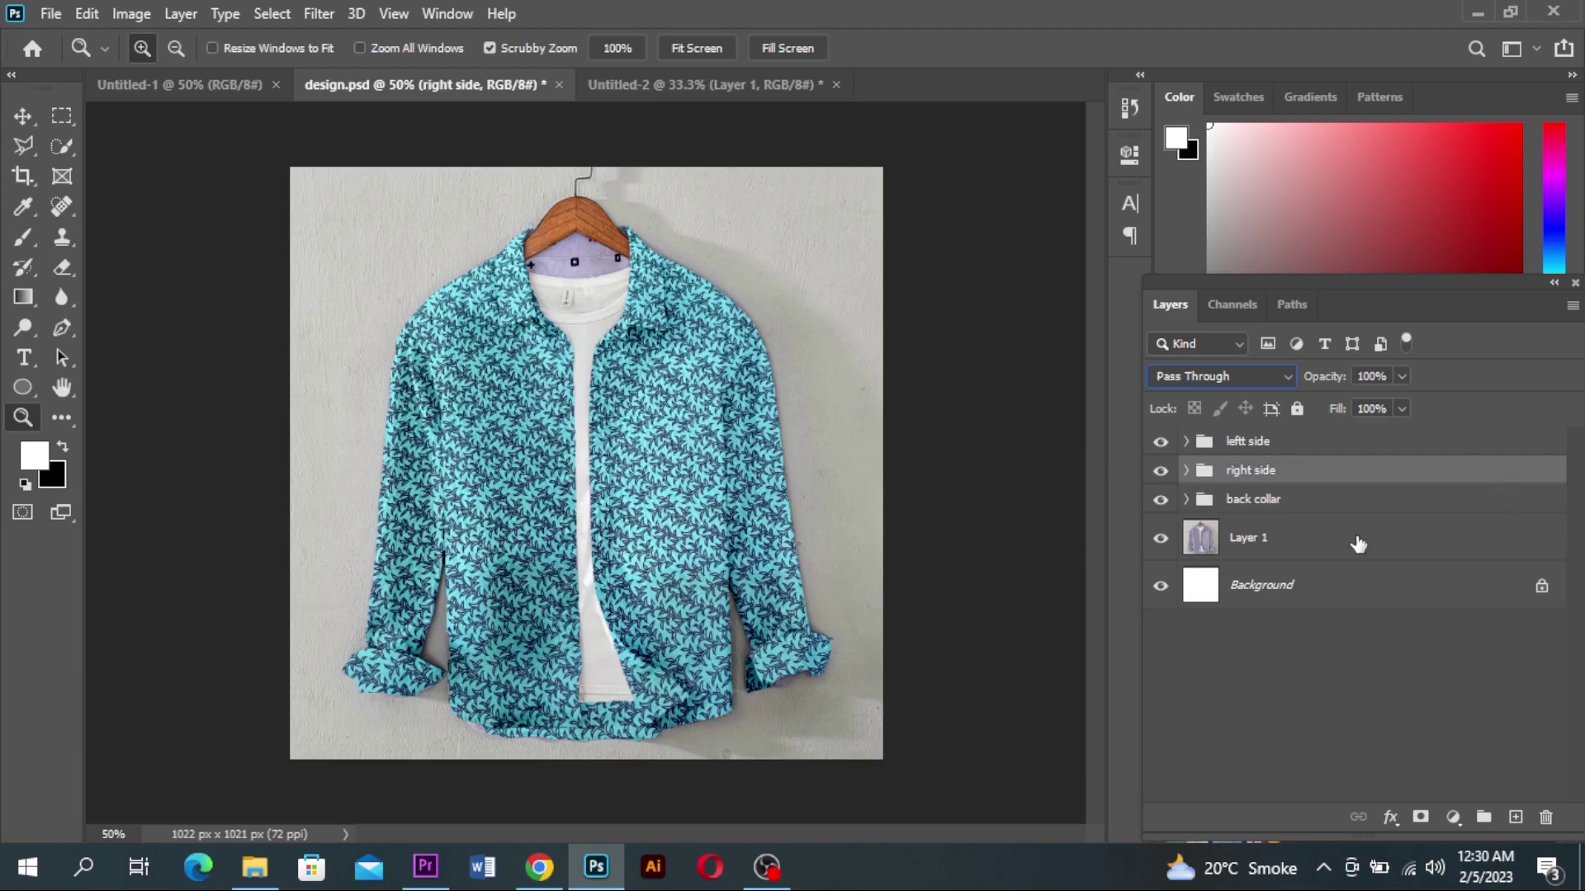
double_click(1251, 470)
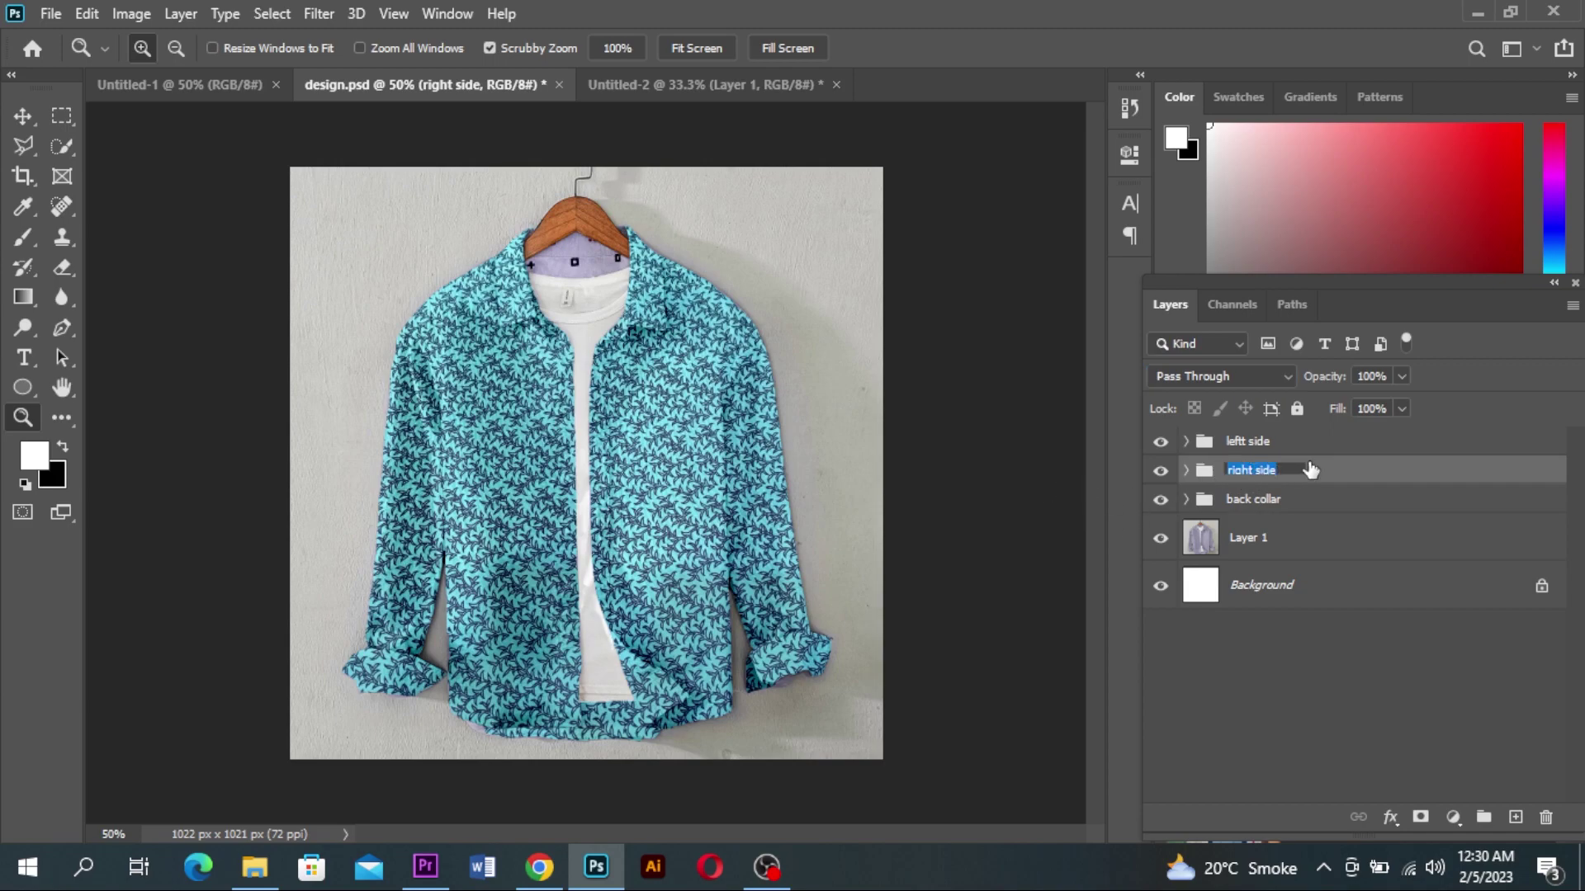
key("Return")
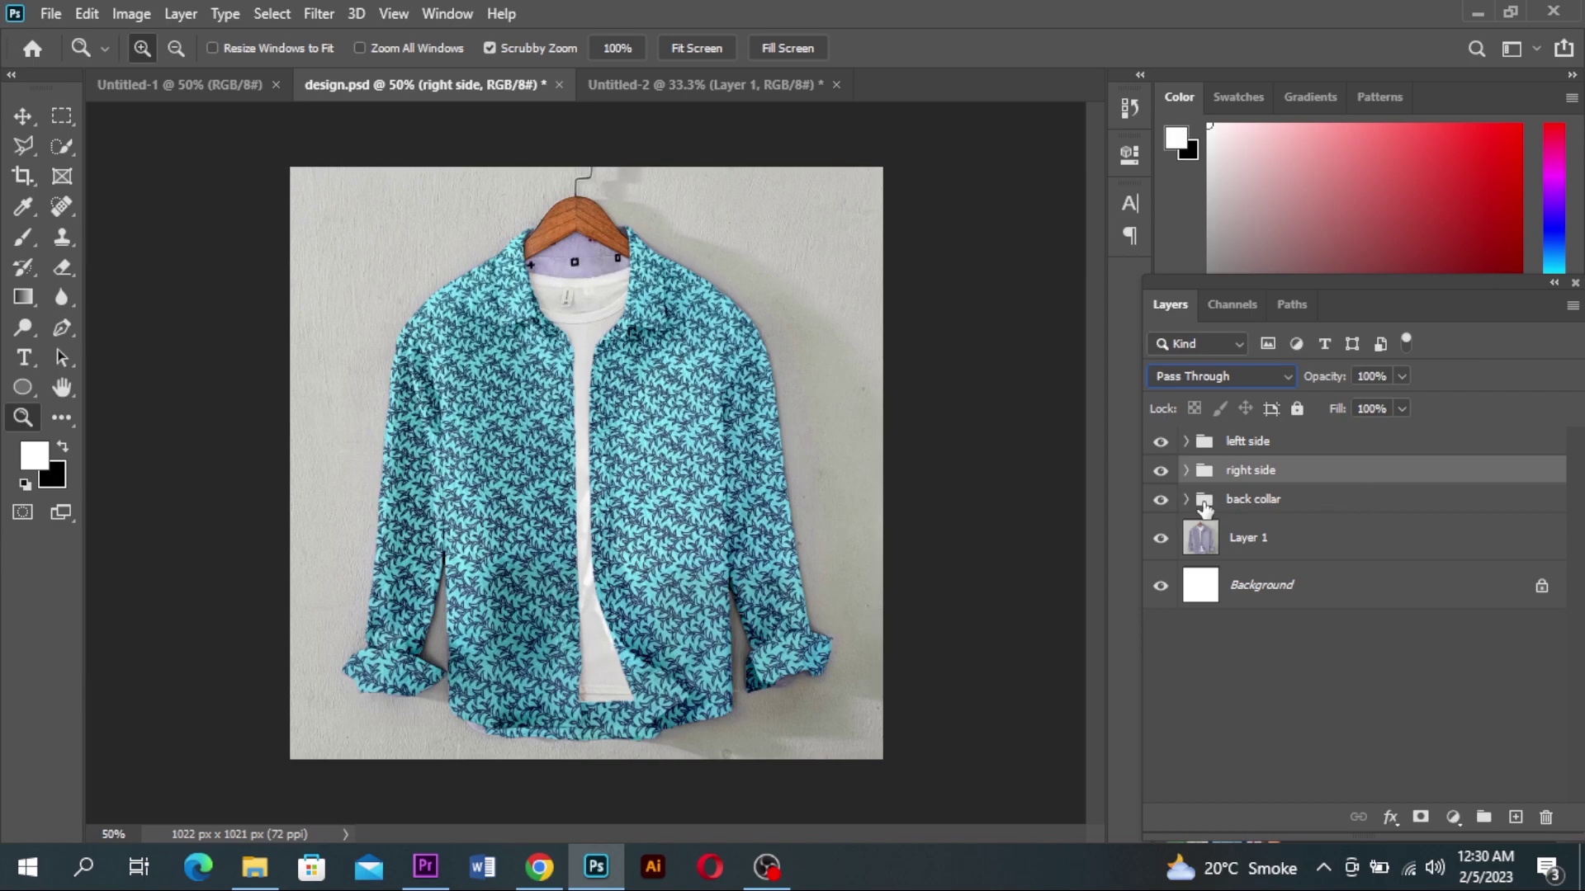
Delete the old fabric Layer 7 from Group 1 inside the back collar group
left_click(1225, 501)
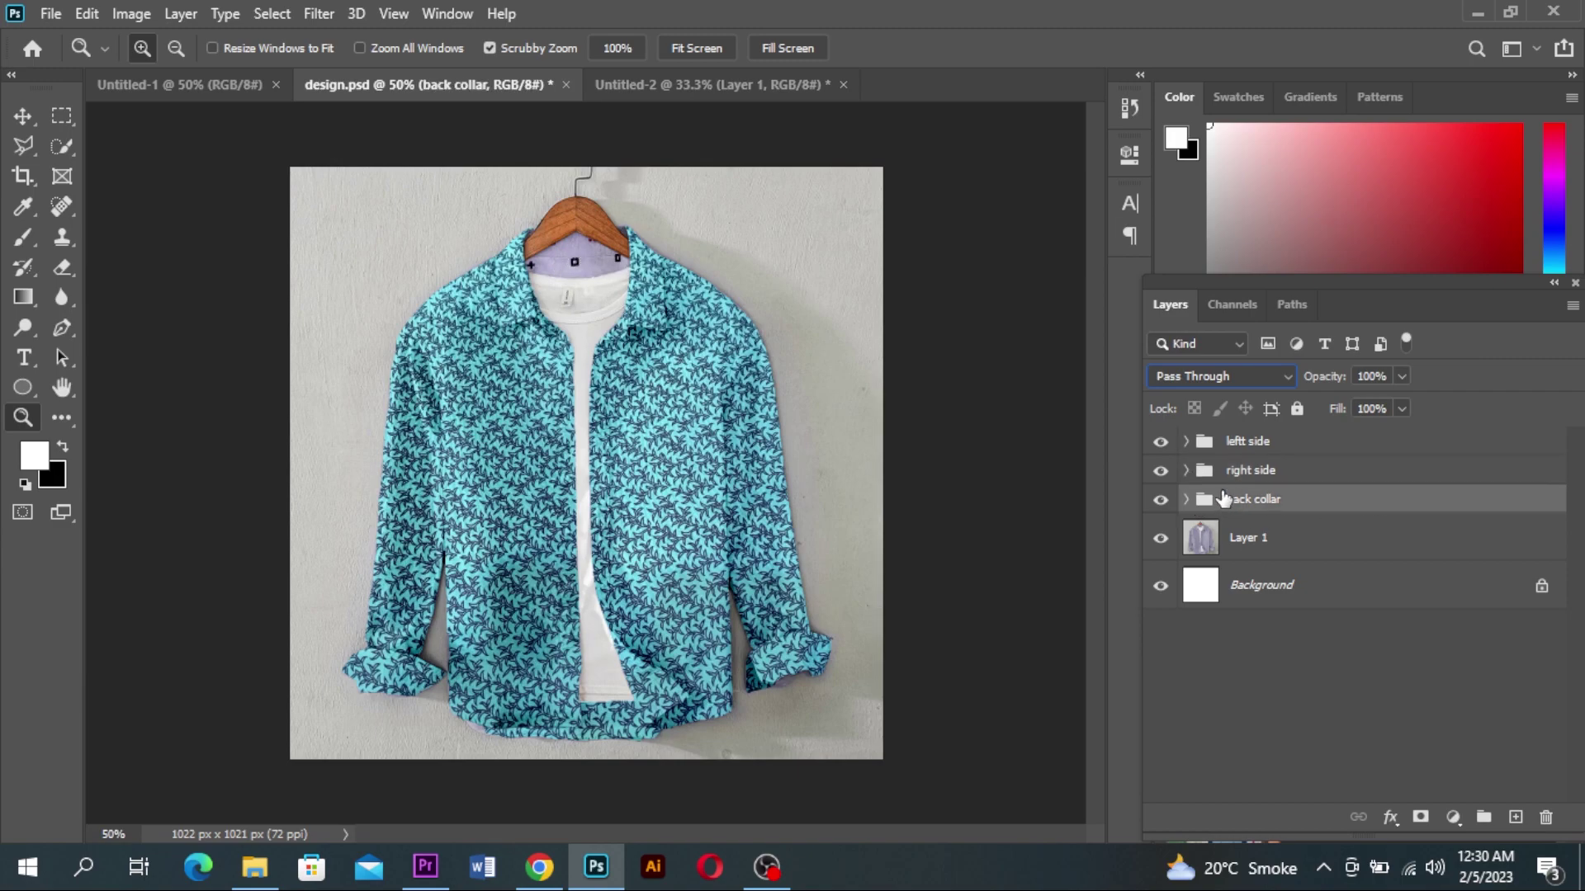
left_click(1186, 498)
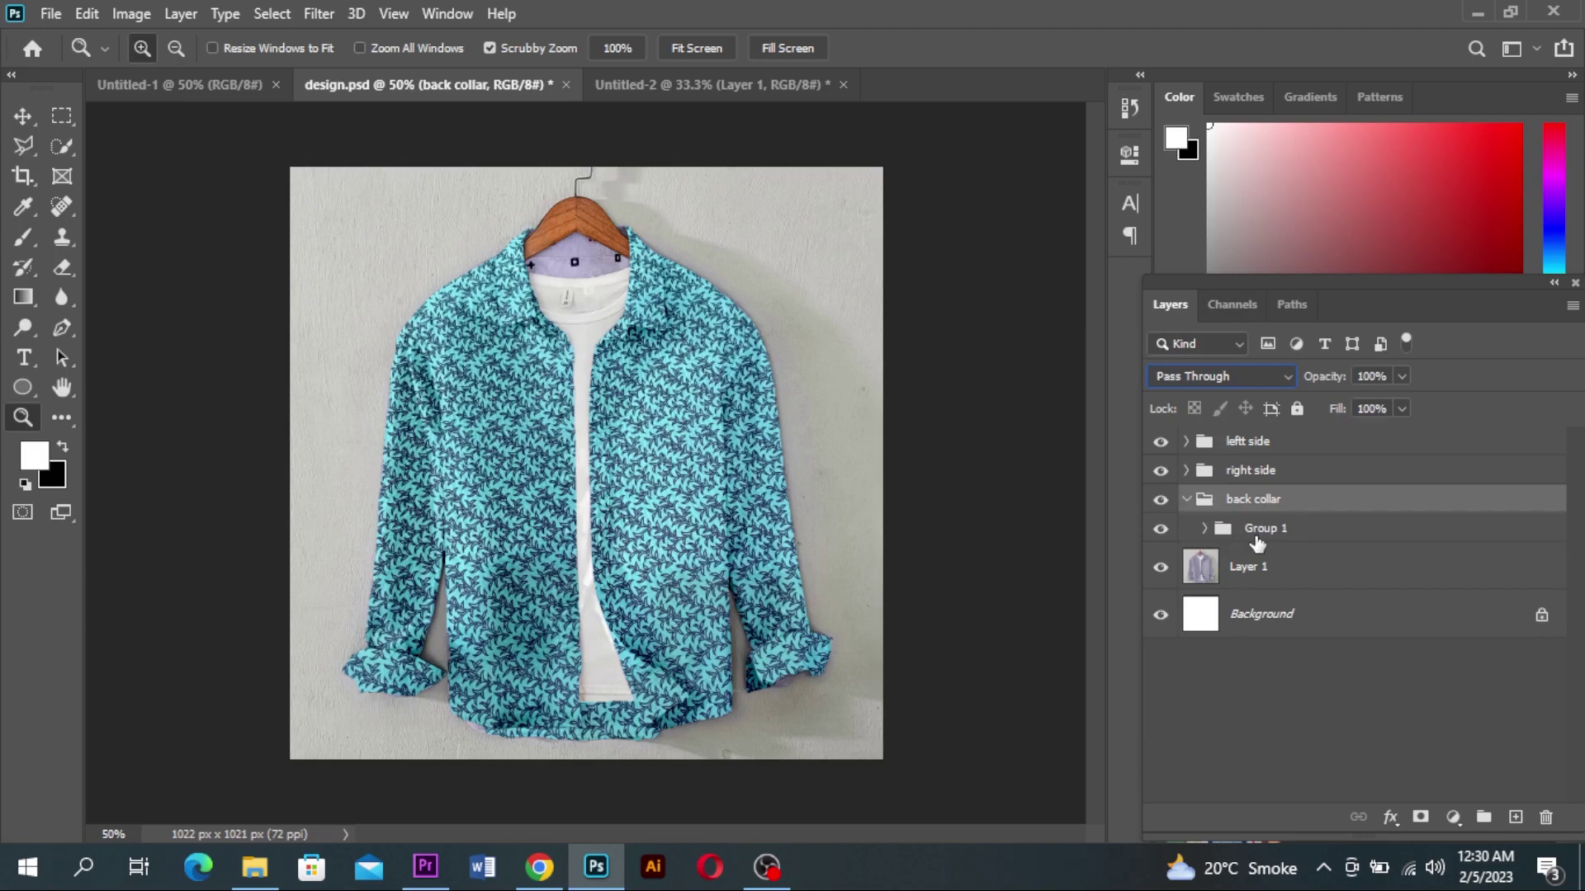
left_click(1204, 529)
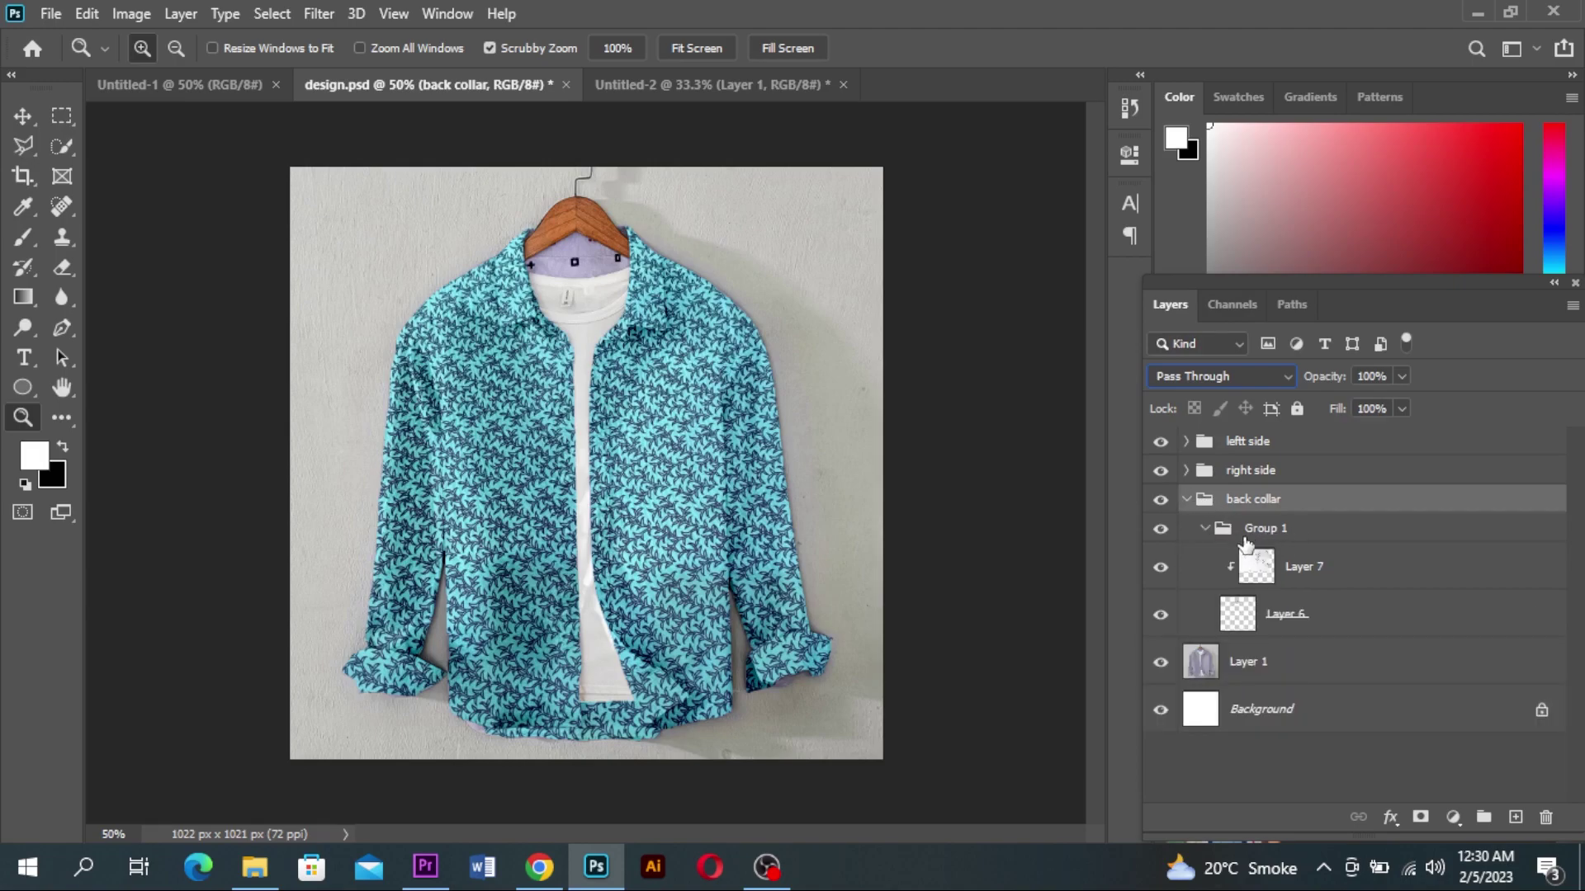
left_click(1329, 563)
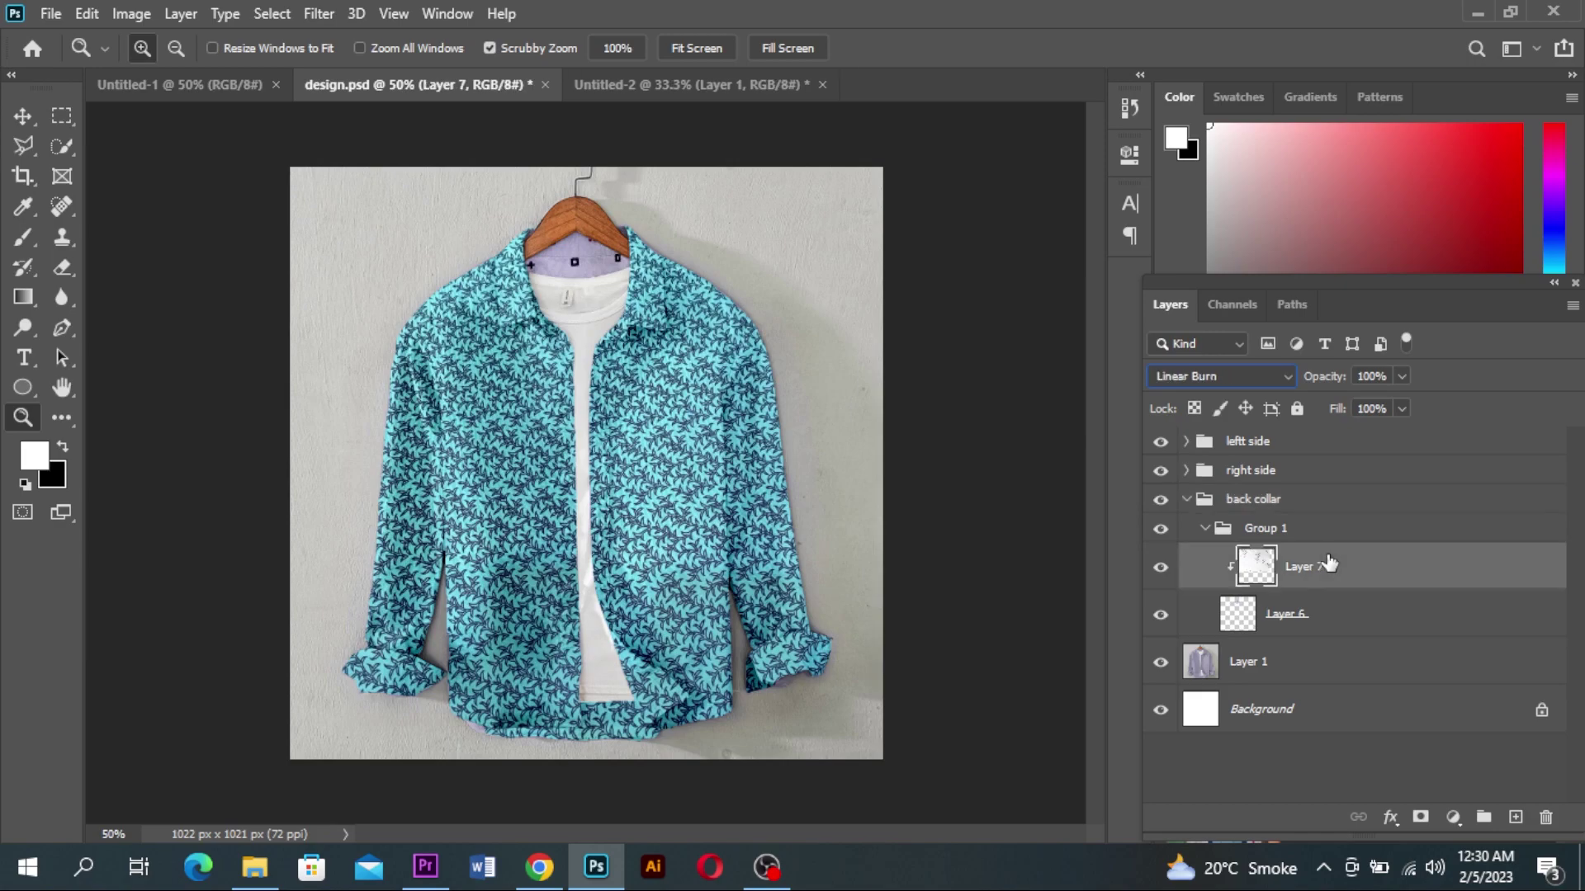
left_click(1161, 569)
left_click(1160, 570)
left_click(1161, 569)
left_click(1160, 570)
left_click_drag(1397, 569, 1544, 819)
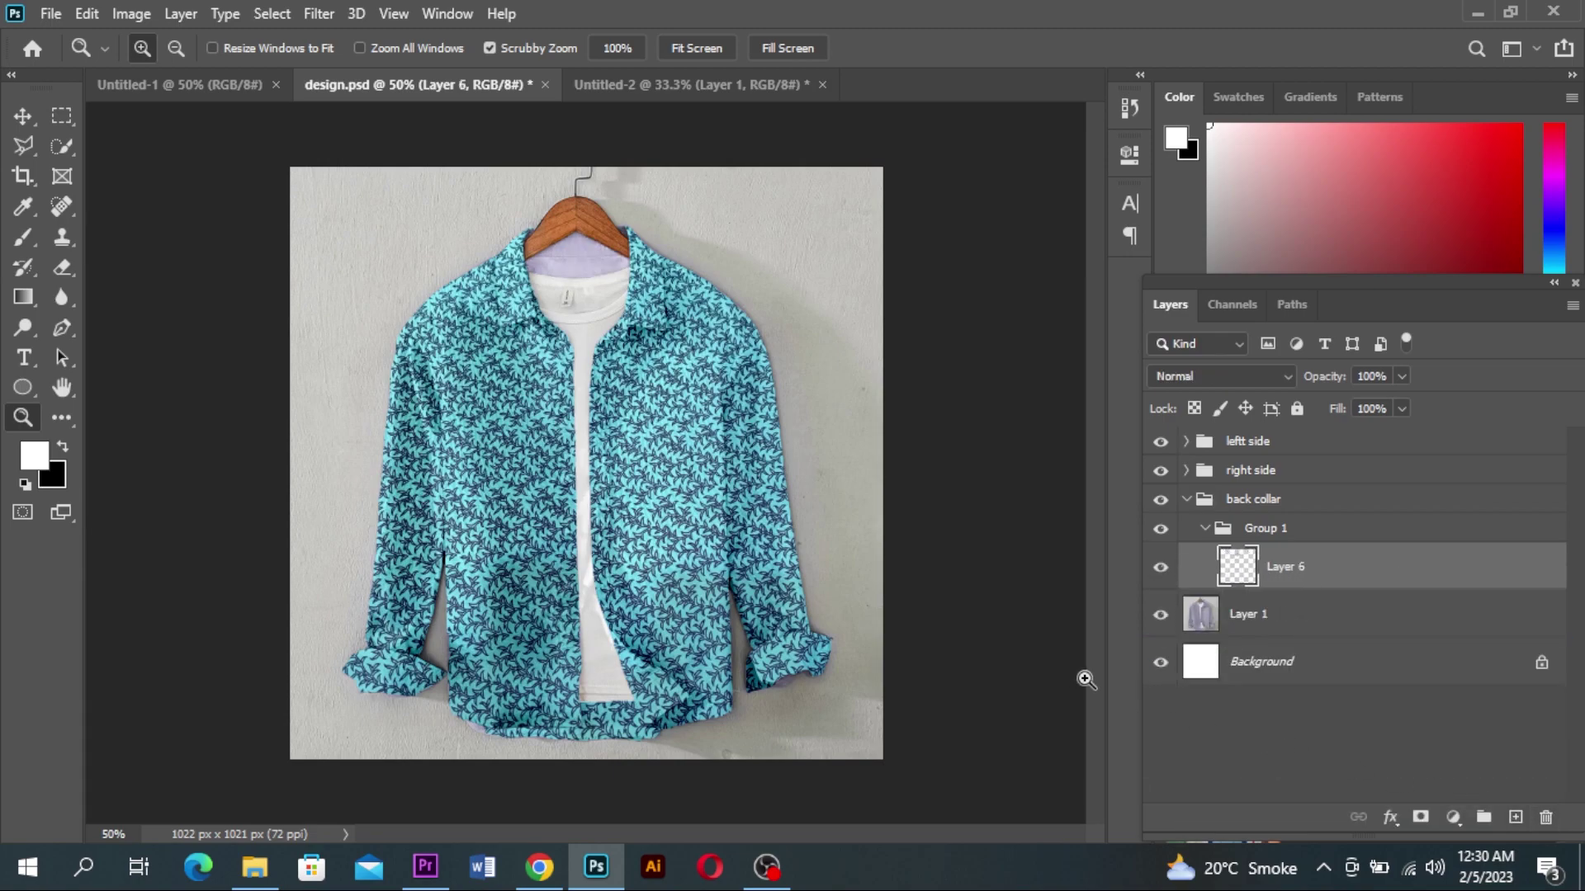
Paste the leaf fabric above Layer 6, scale it to 77% and position it over the back collar
key("ctrl+v")
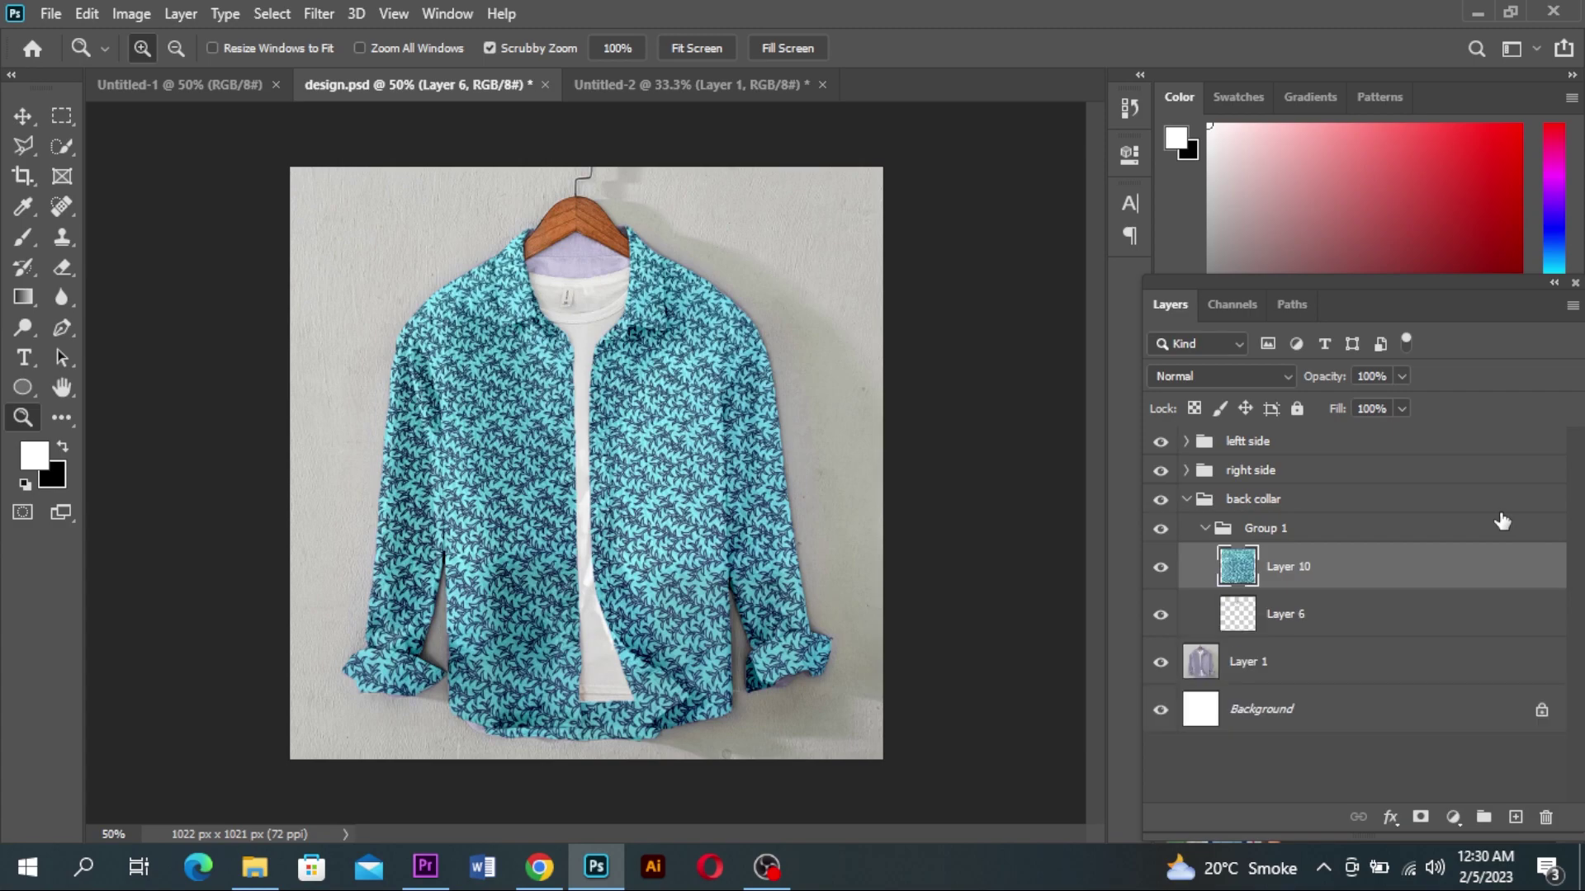
key("ctrl+t")
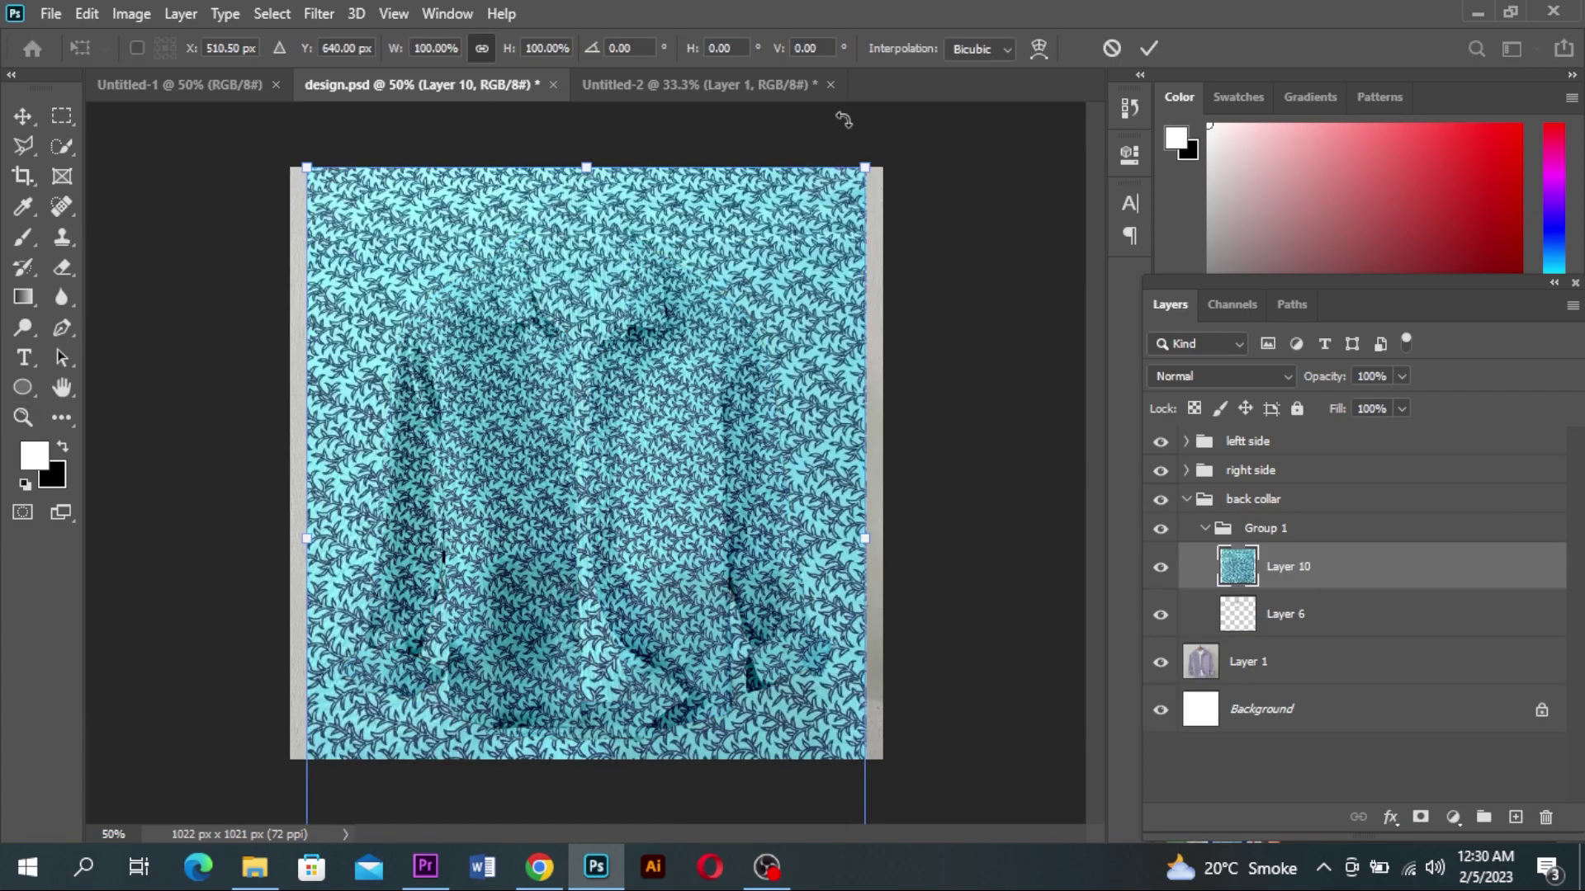
left_click_drag(866, 167, 746, 285)
left_click_drag(587, 333, 632, 157)
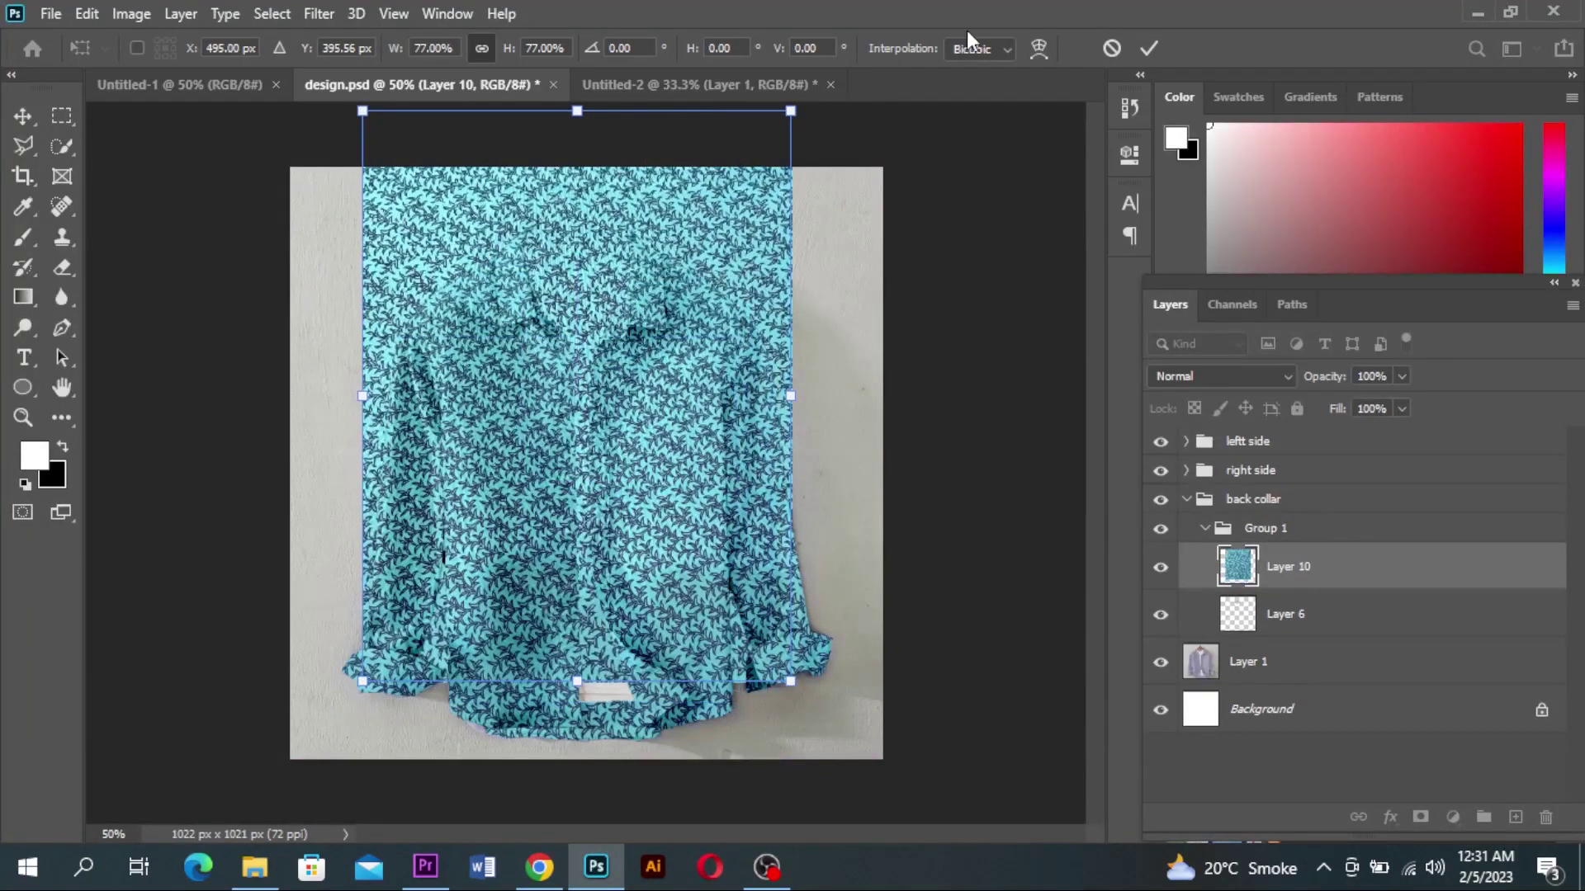
left_click(1149, 48)
key("z")
Clip the new fabric layer to Layer 6 and set its blend mode to Linear Burn
right_click(1308, 570)
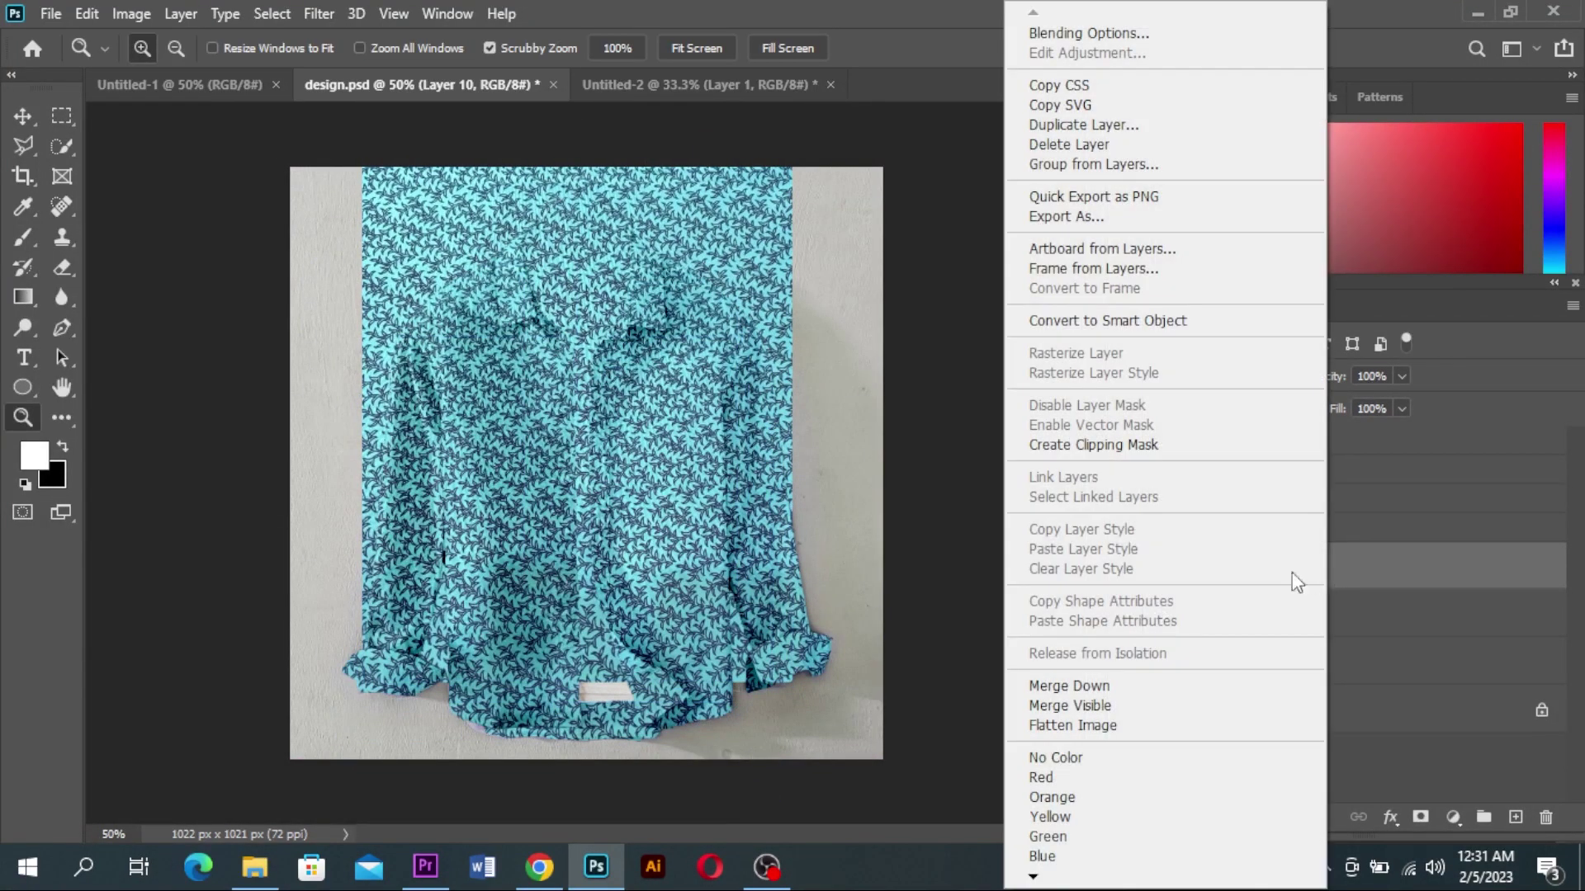
left_click(1076, 444)
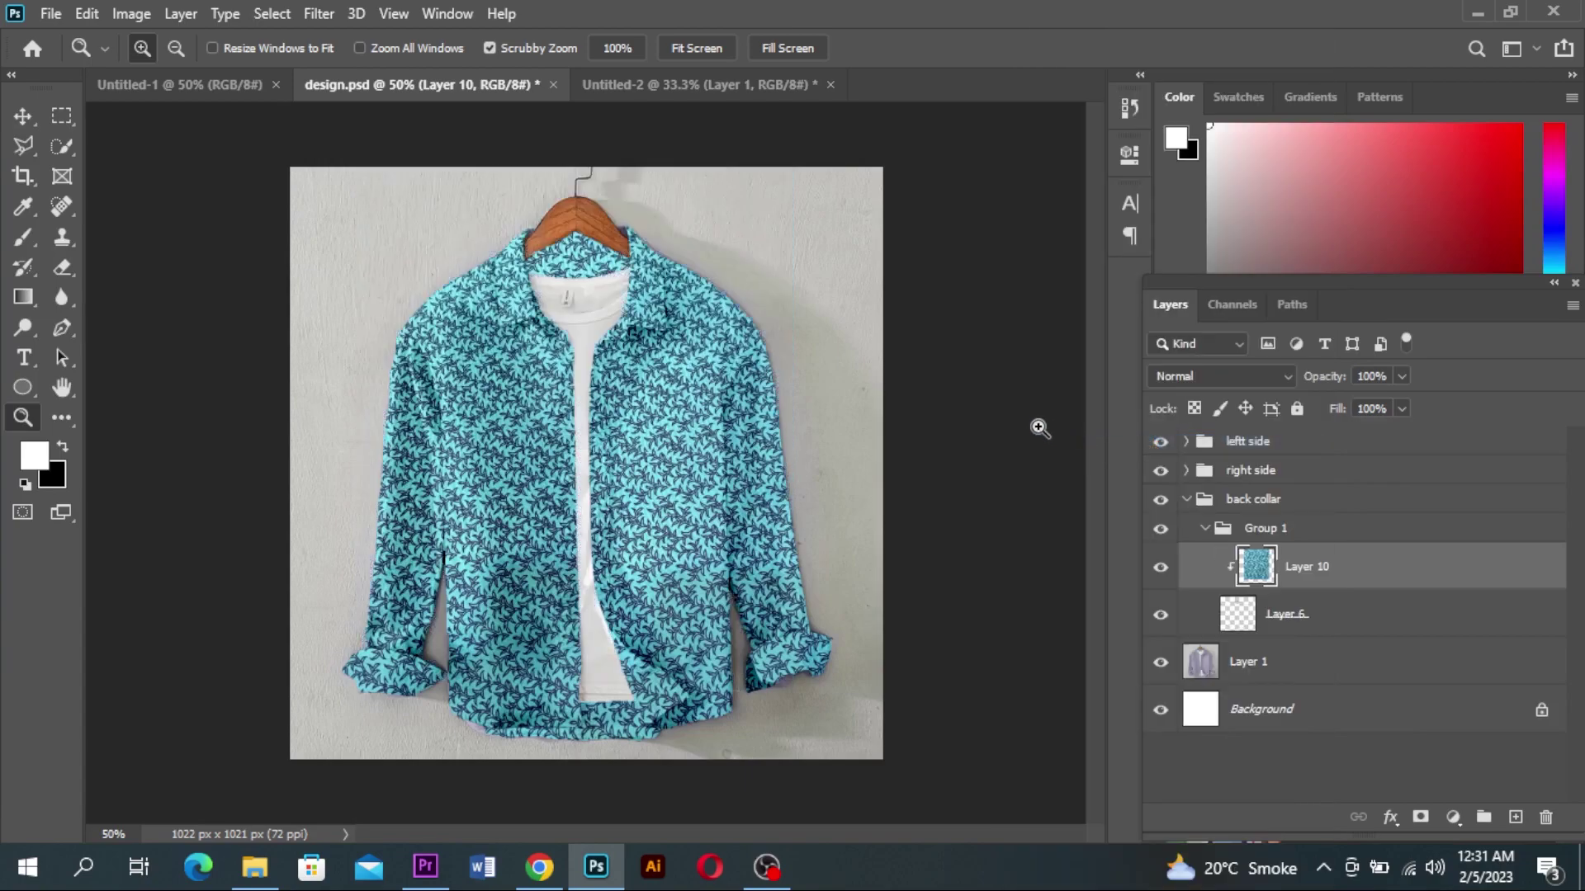
left_click(1230, 377)
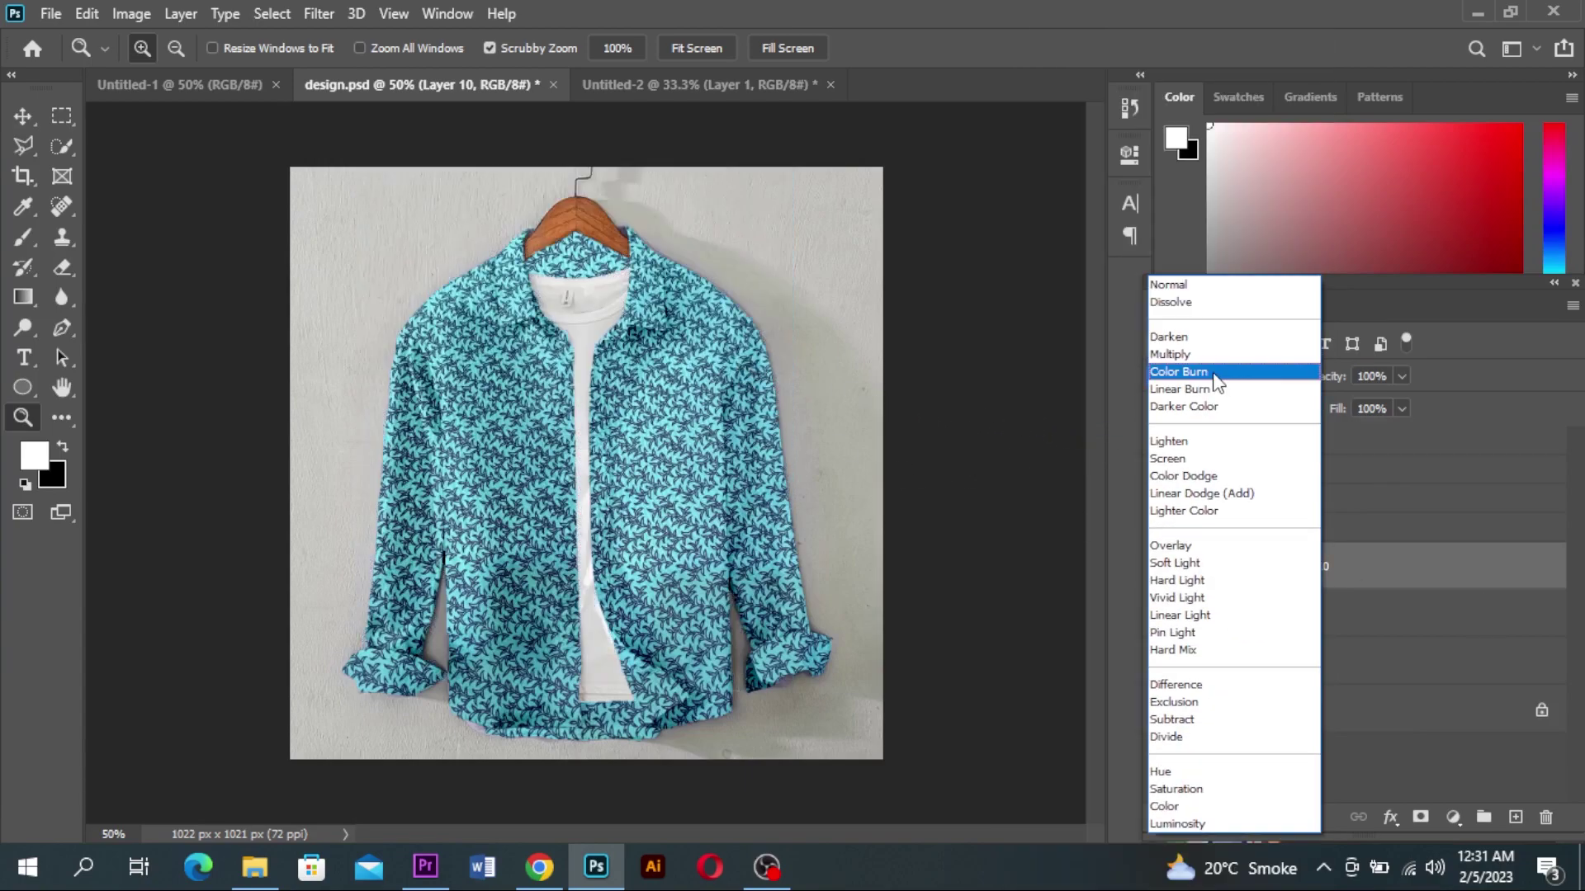
left_click(1203, 390)
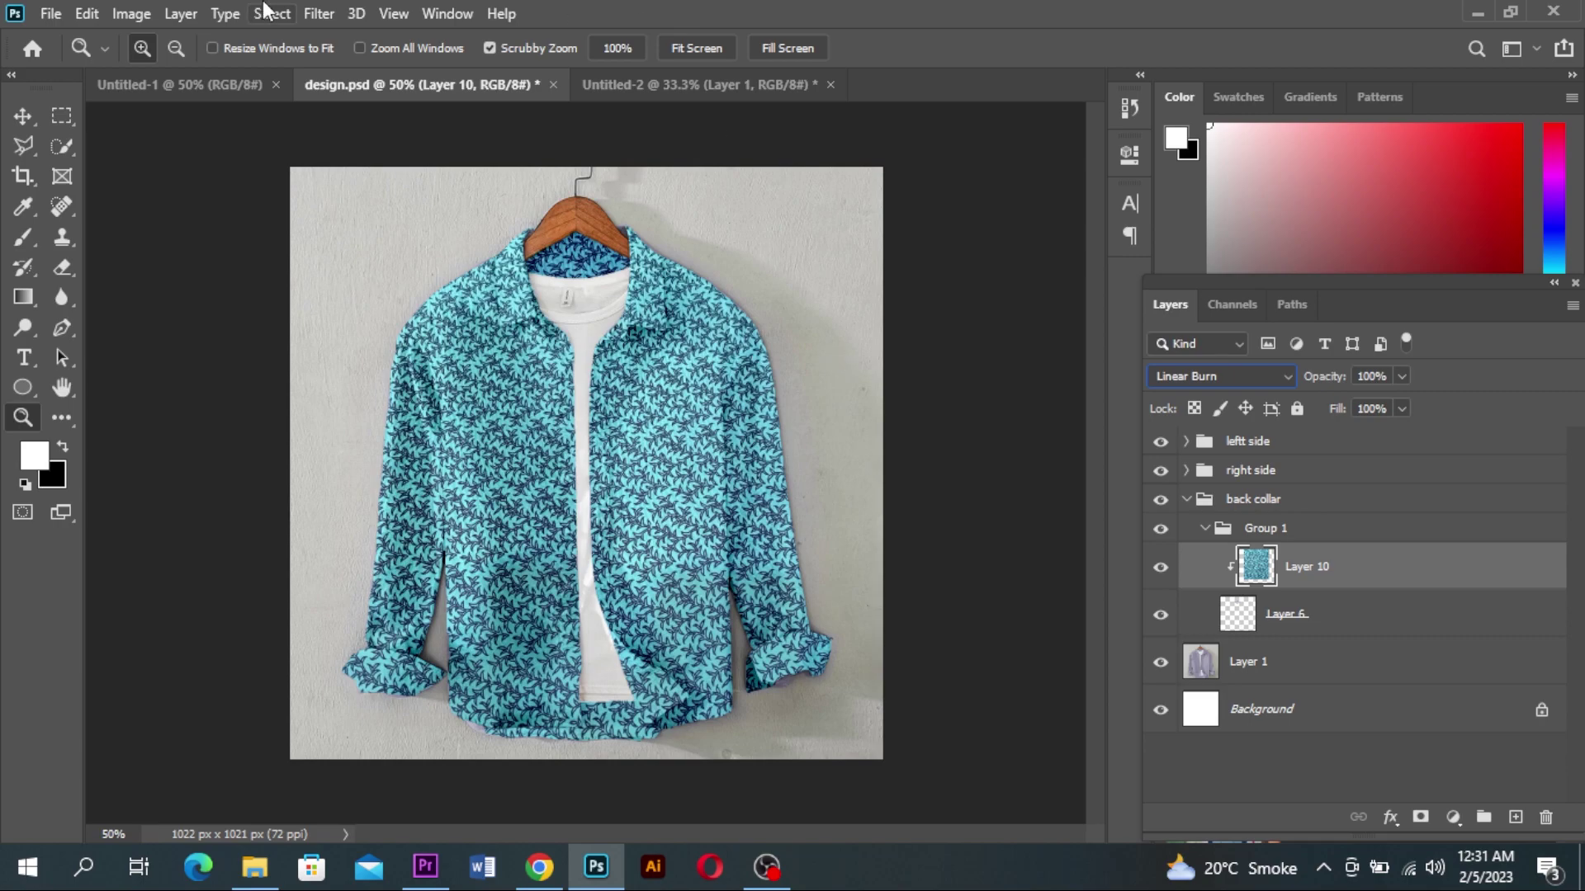
Brighten the collar fabric in Layer 10 with Levels, setting the white input level to 205, and collapse the back collar group
left_click(1327, 624)
left_click(1325, 570)
left_click(131, 13)
mouse_move(186, 76)
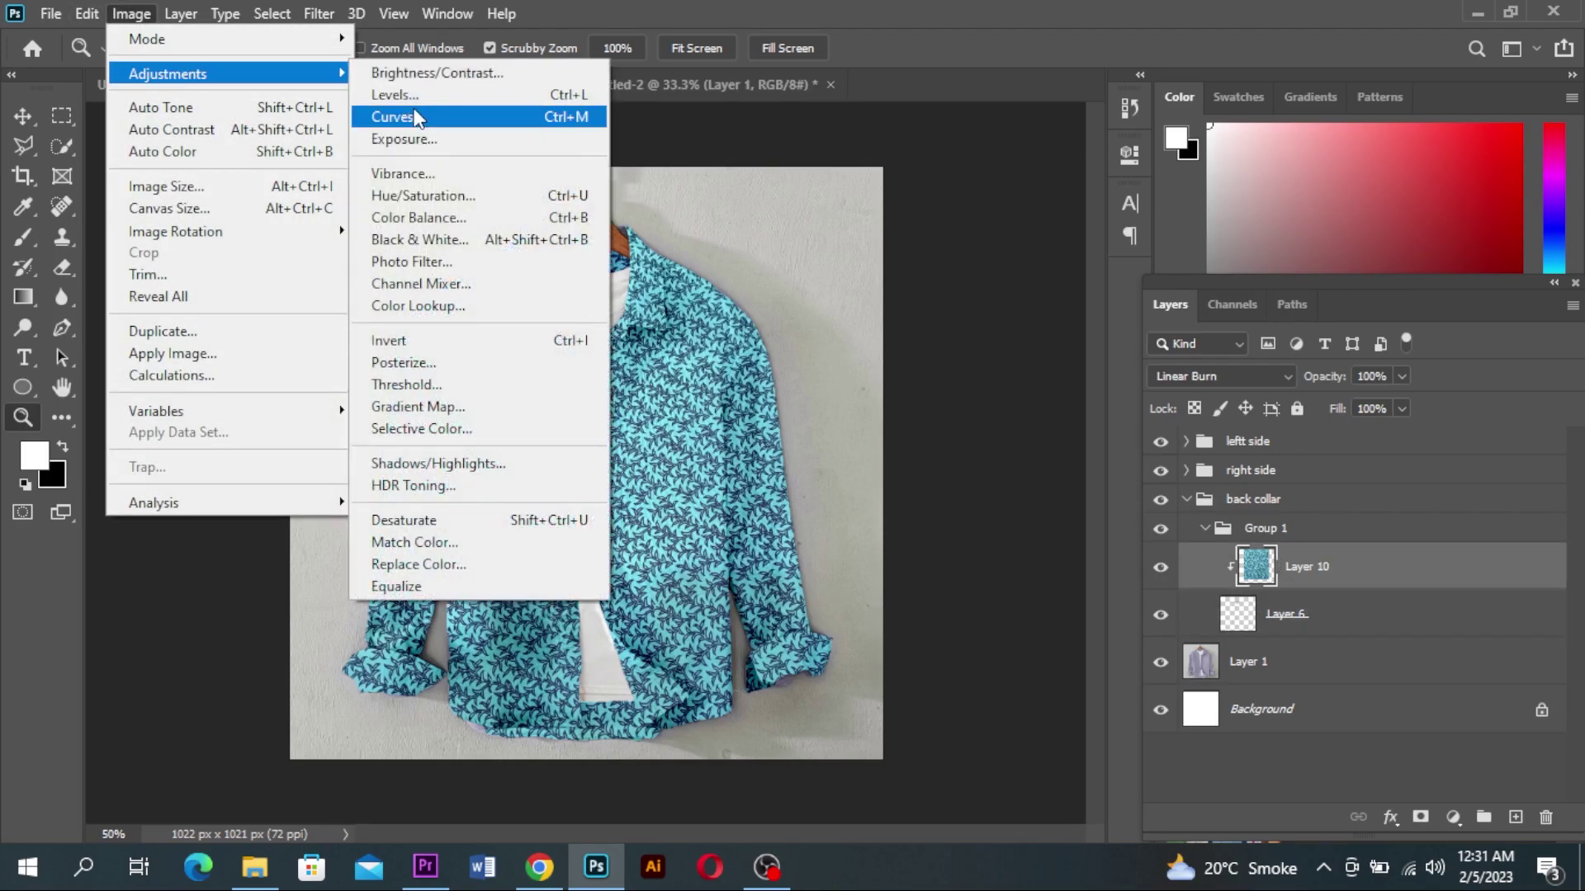
left_click(434, 96)
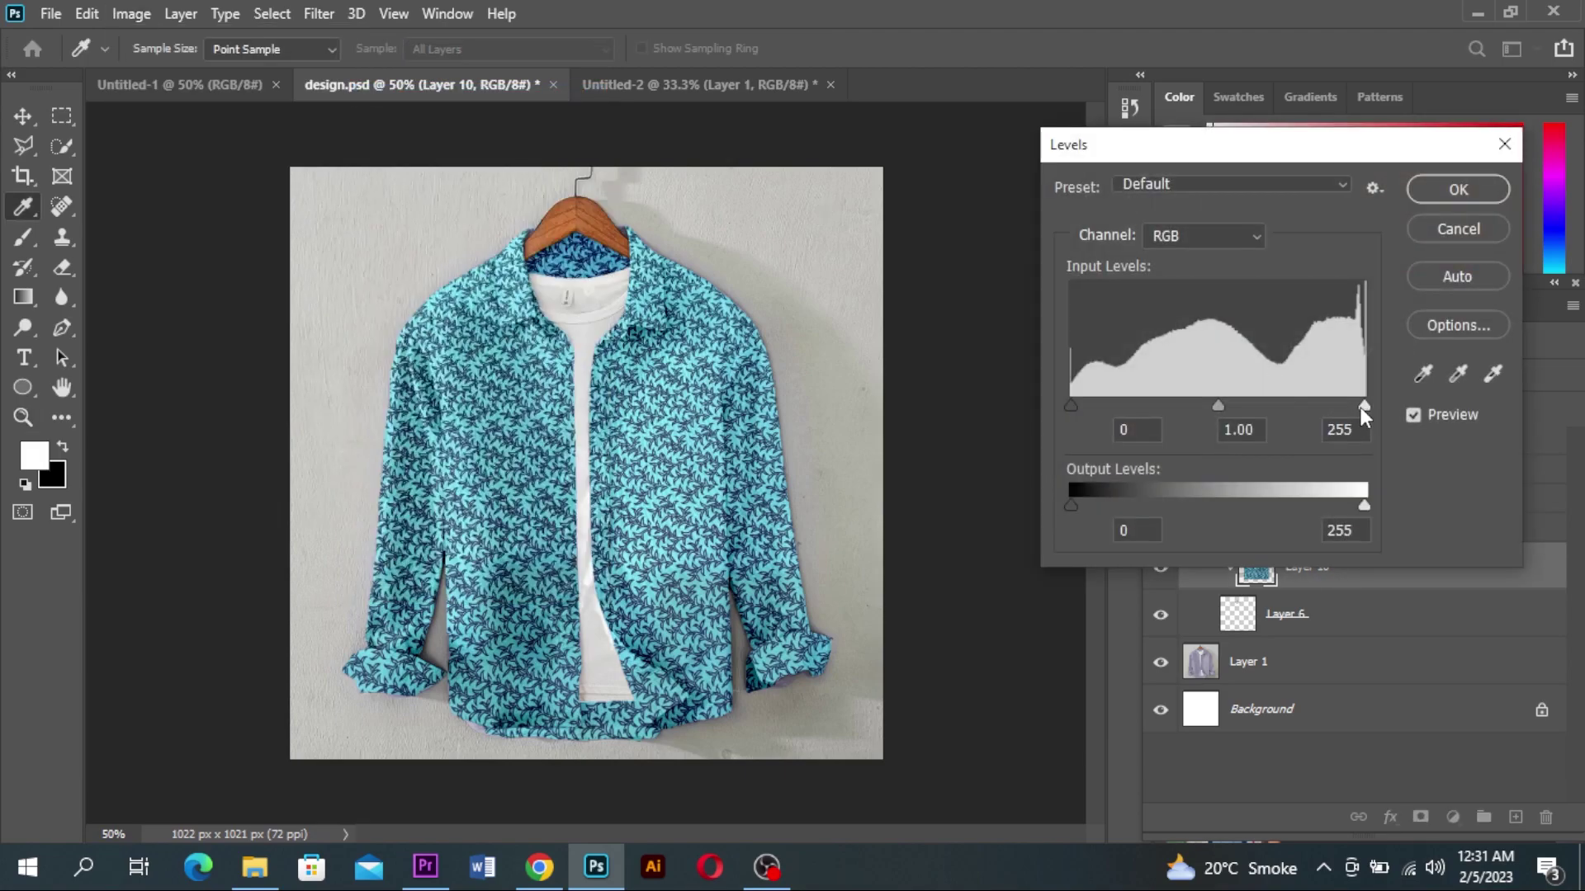
left_click_drag(1363, 406, 1305, 403)
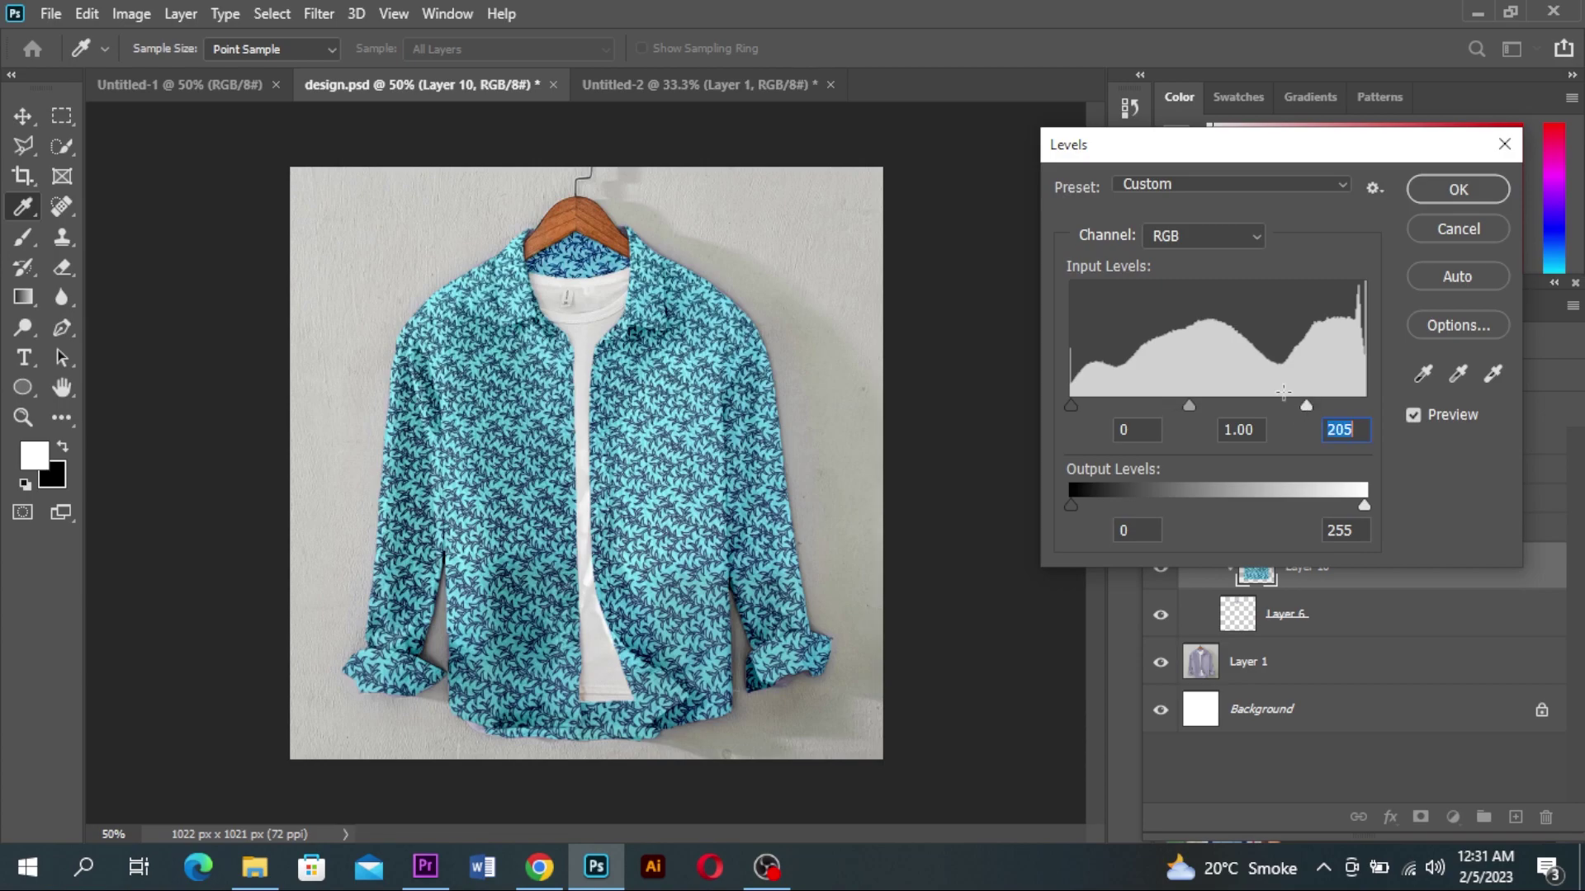
left_click(1458, 190)
key("z")
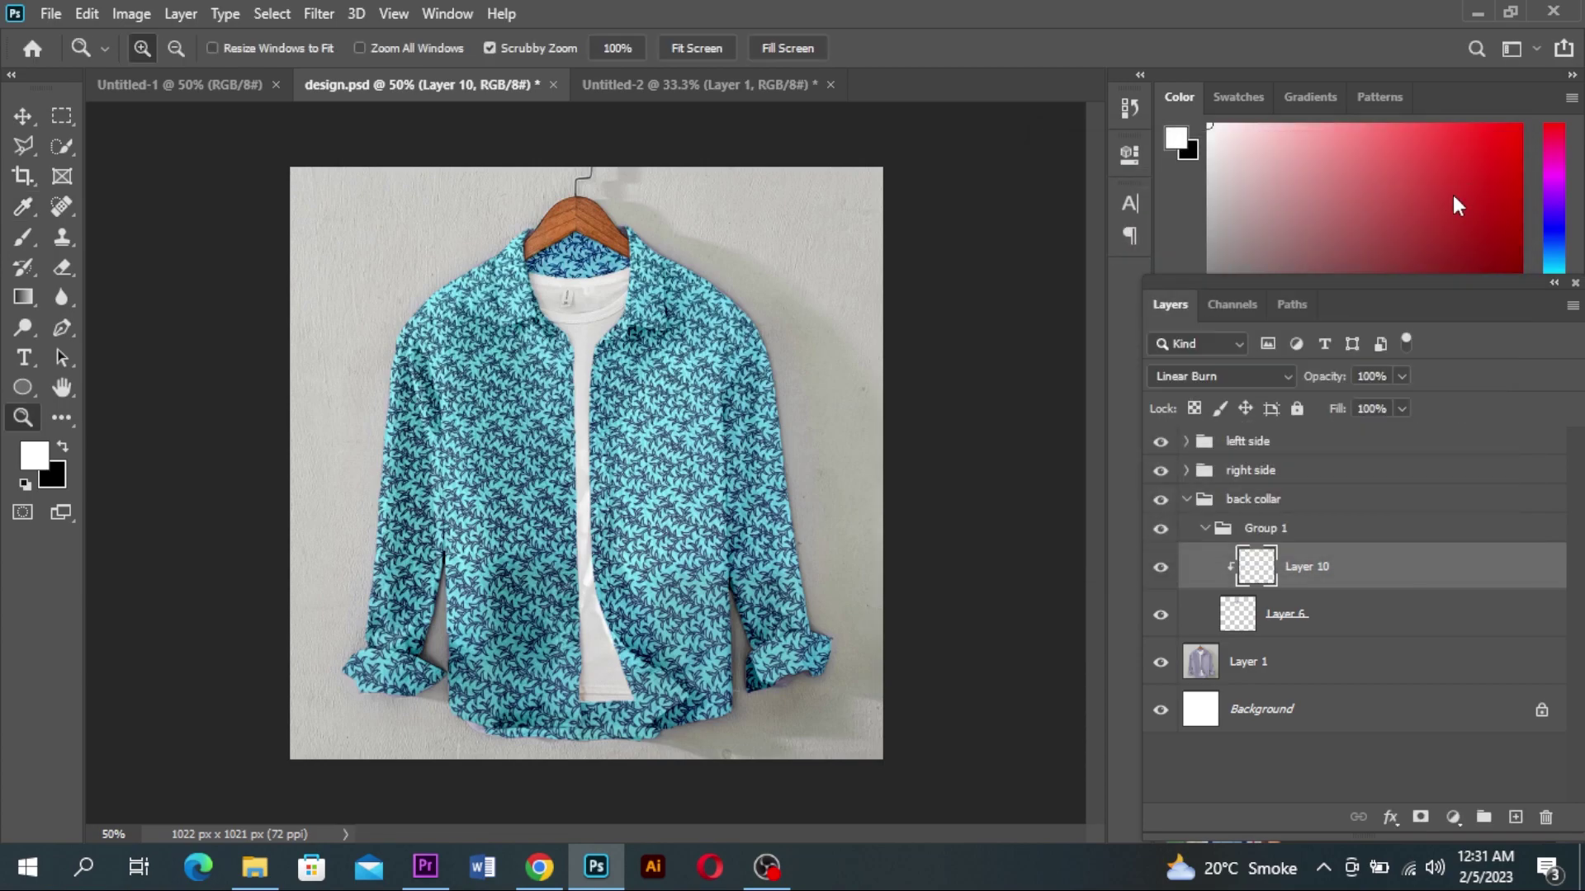
left_click(1203, 530)
left_click(1186, 499)
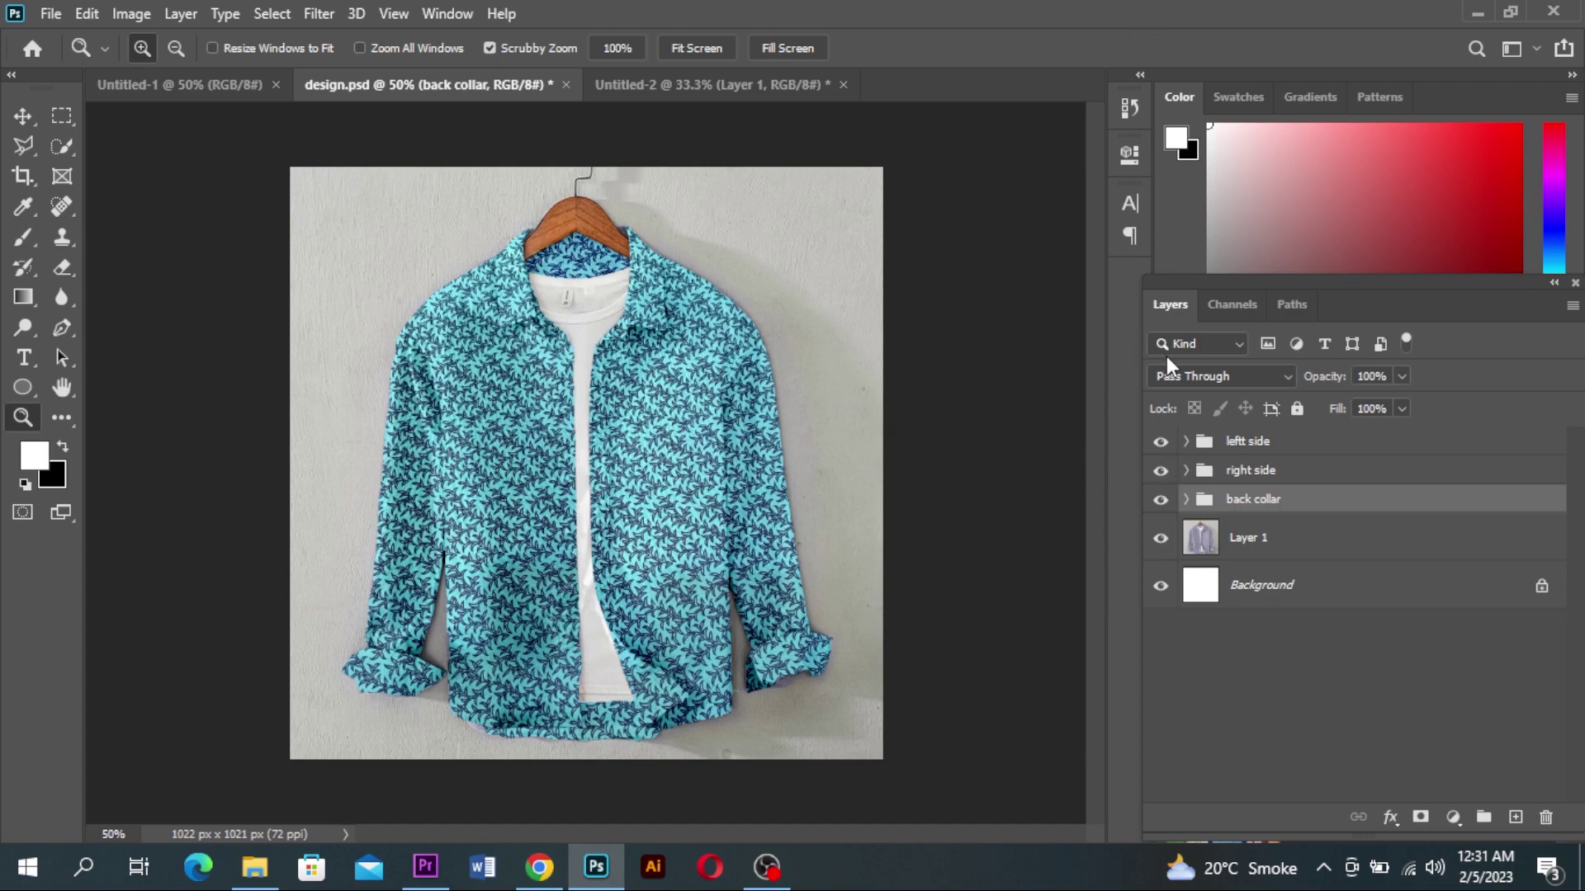
Open the blending options of Layer 2 in the leftt side group, keeping the shirt in view
left_click(1238, 443)
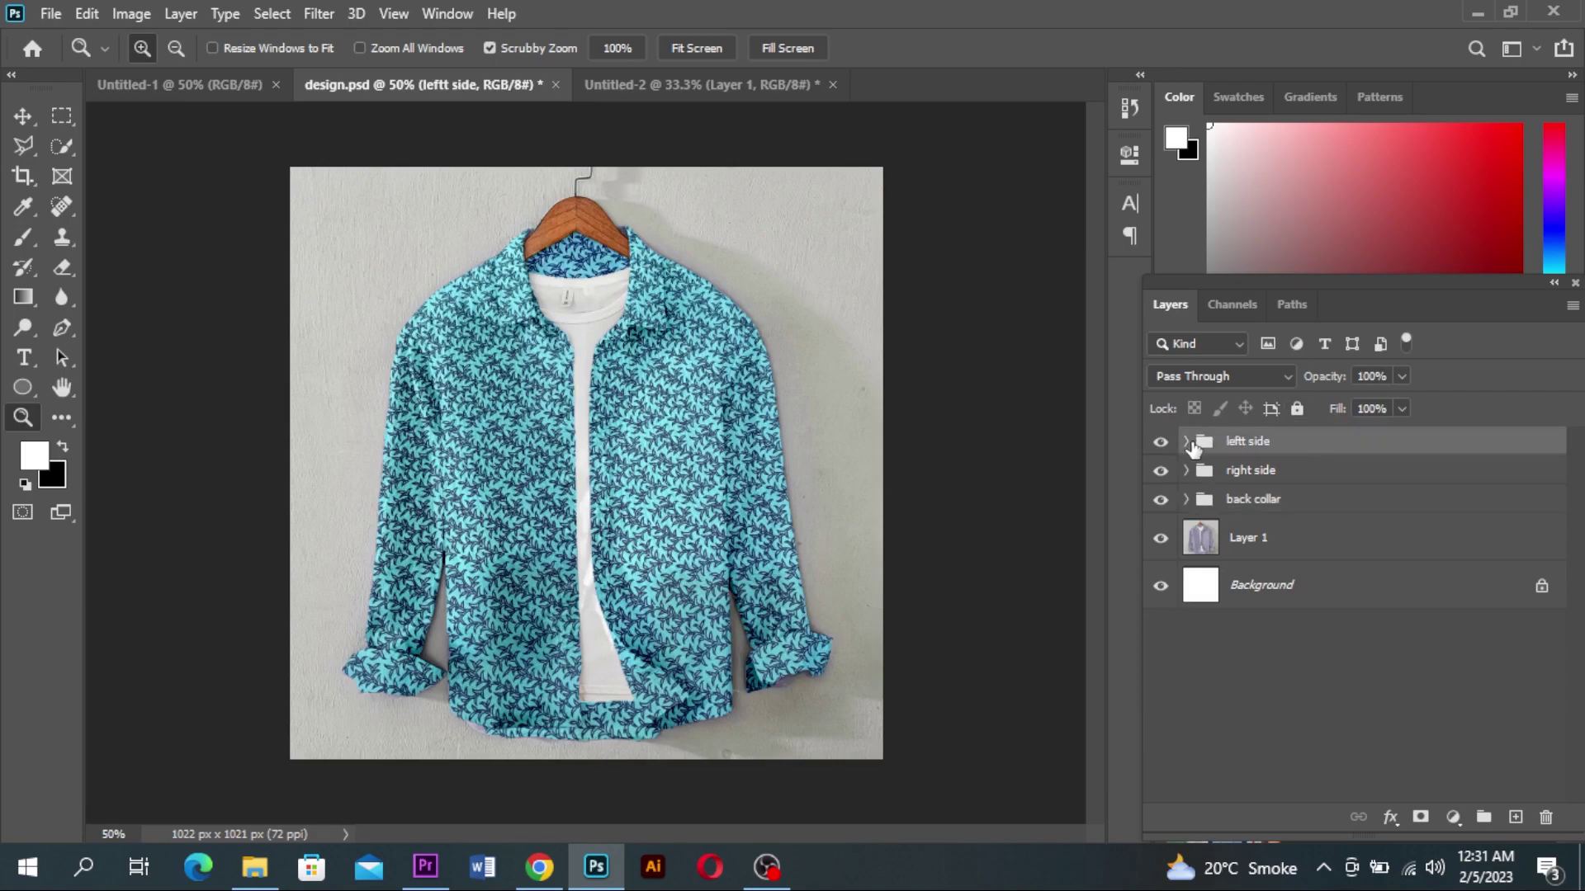
left_click(1186, 443)
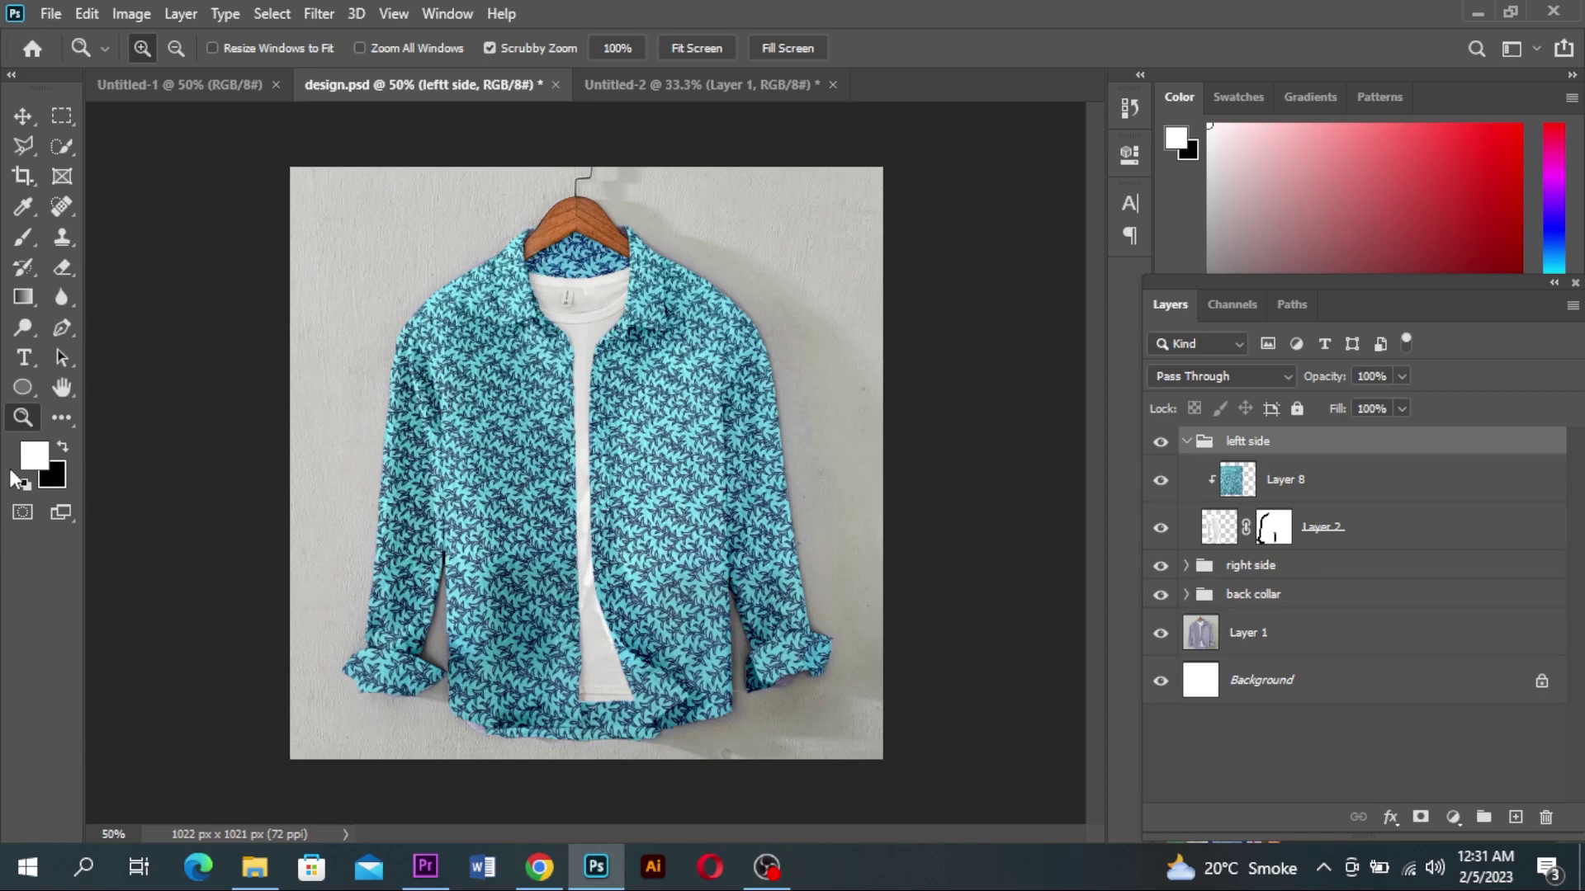
left_click_drag(577, 425, 642, 449)
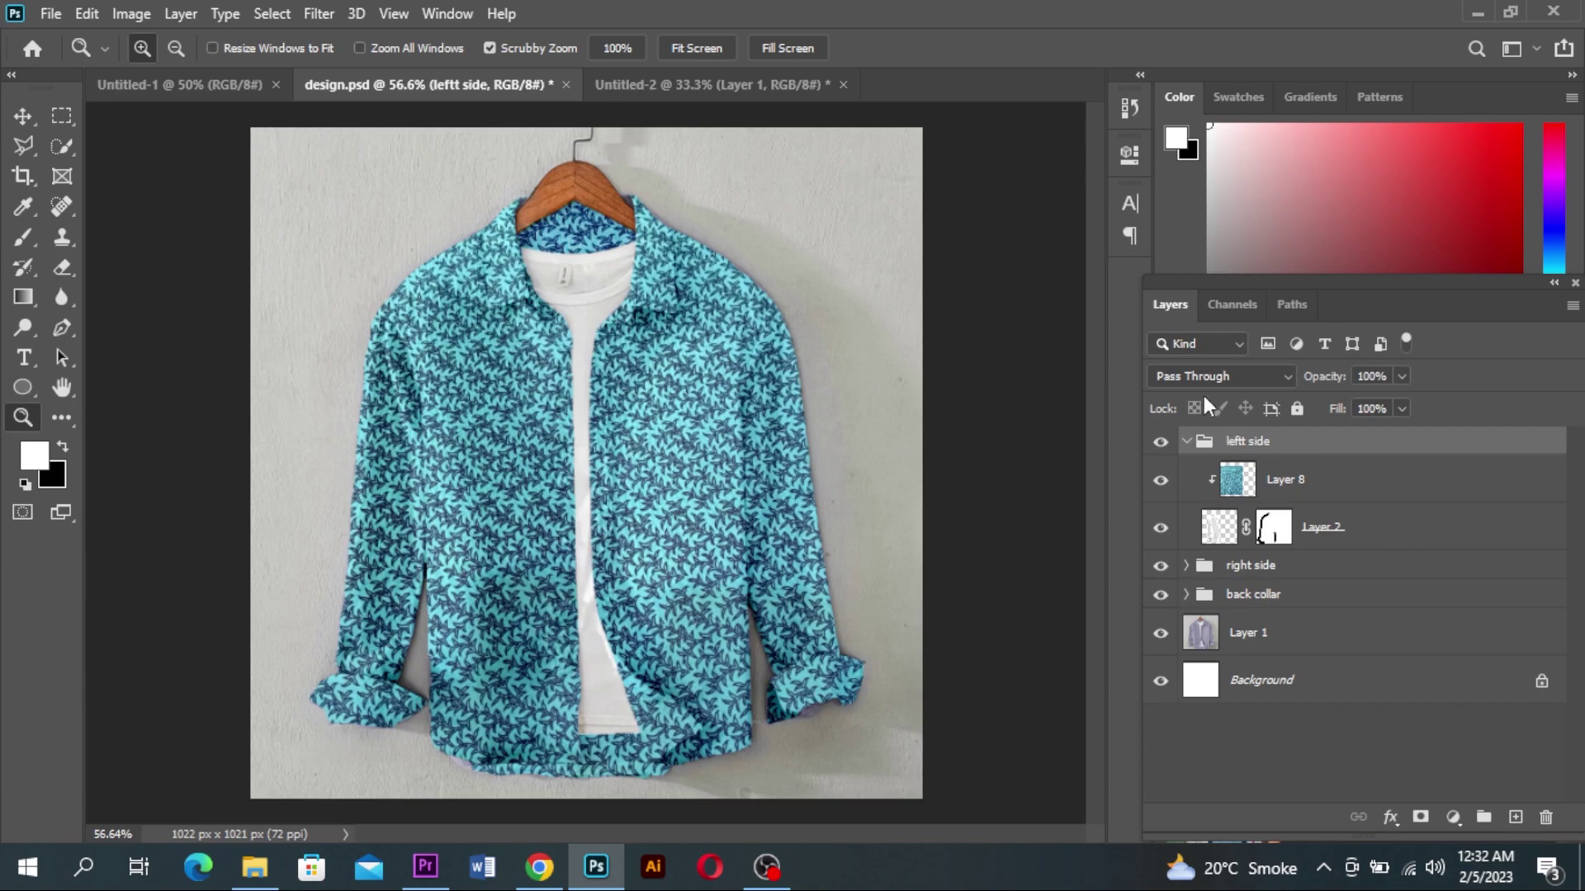
left_click(1225, 525)
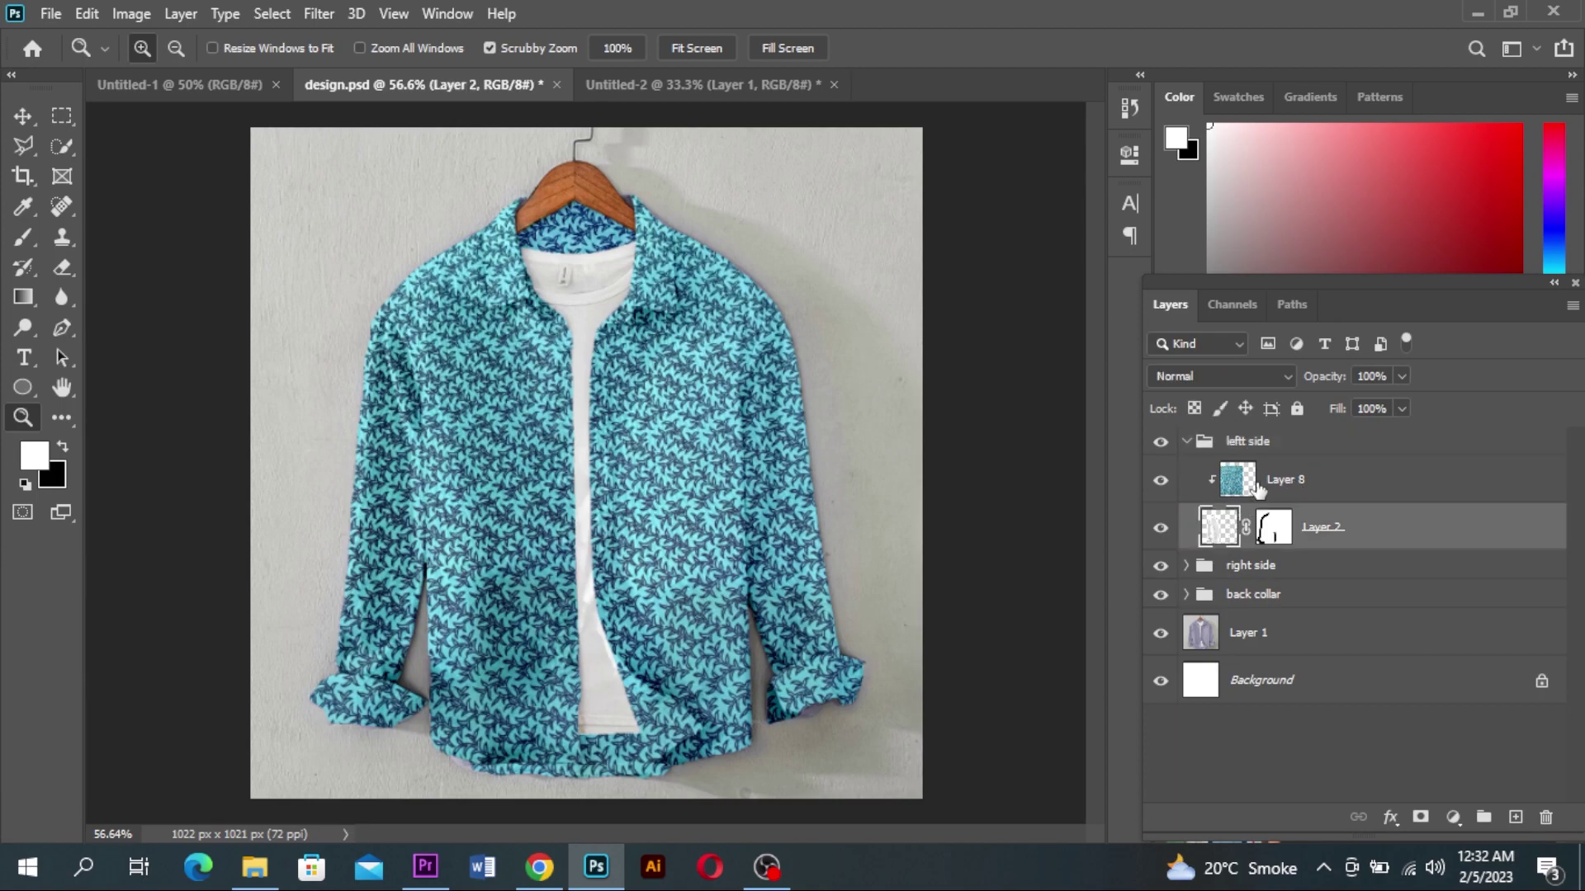
double_click(1223, 525)
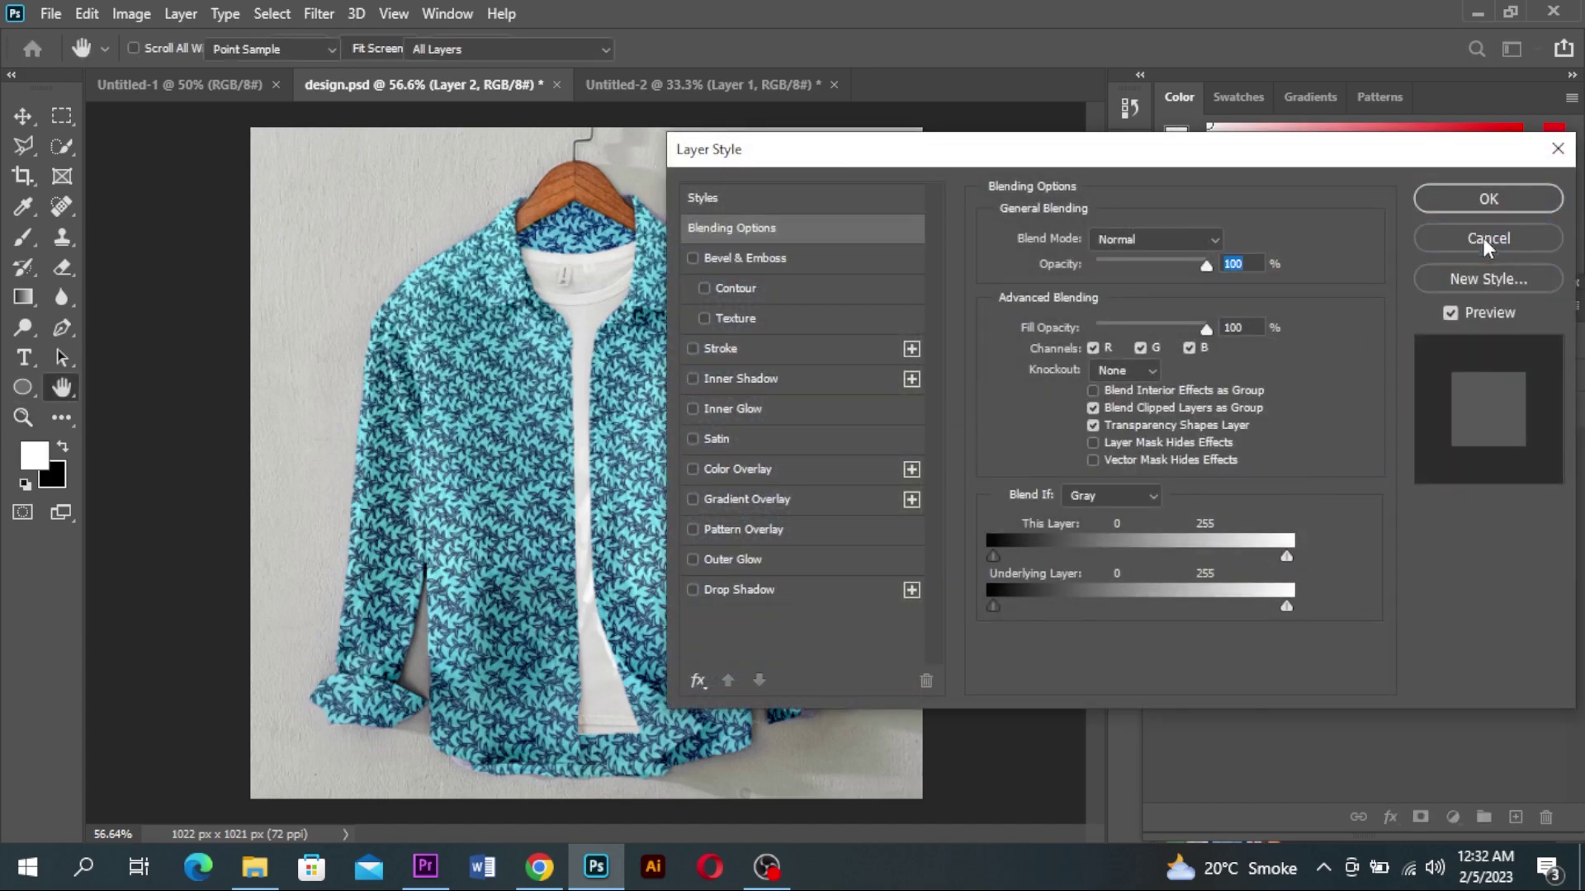
left_click(1484, 237)
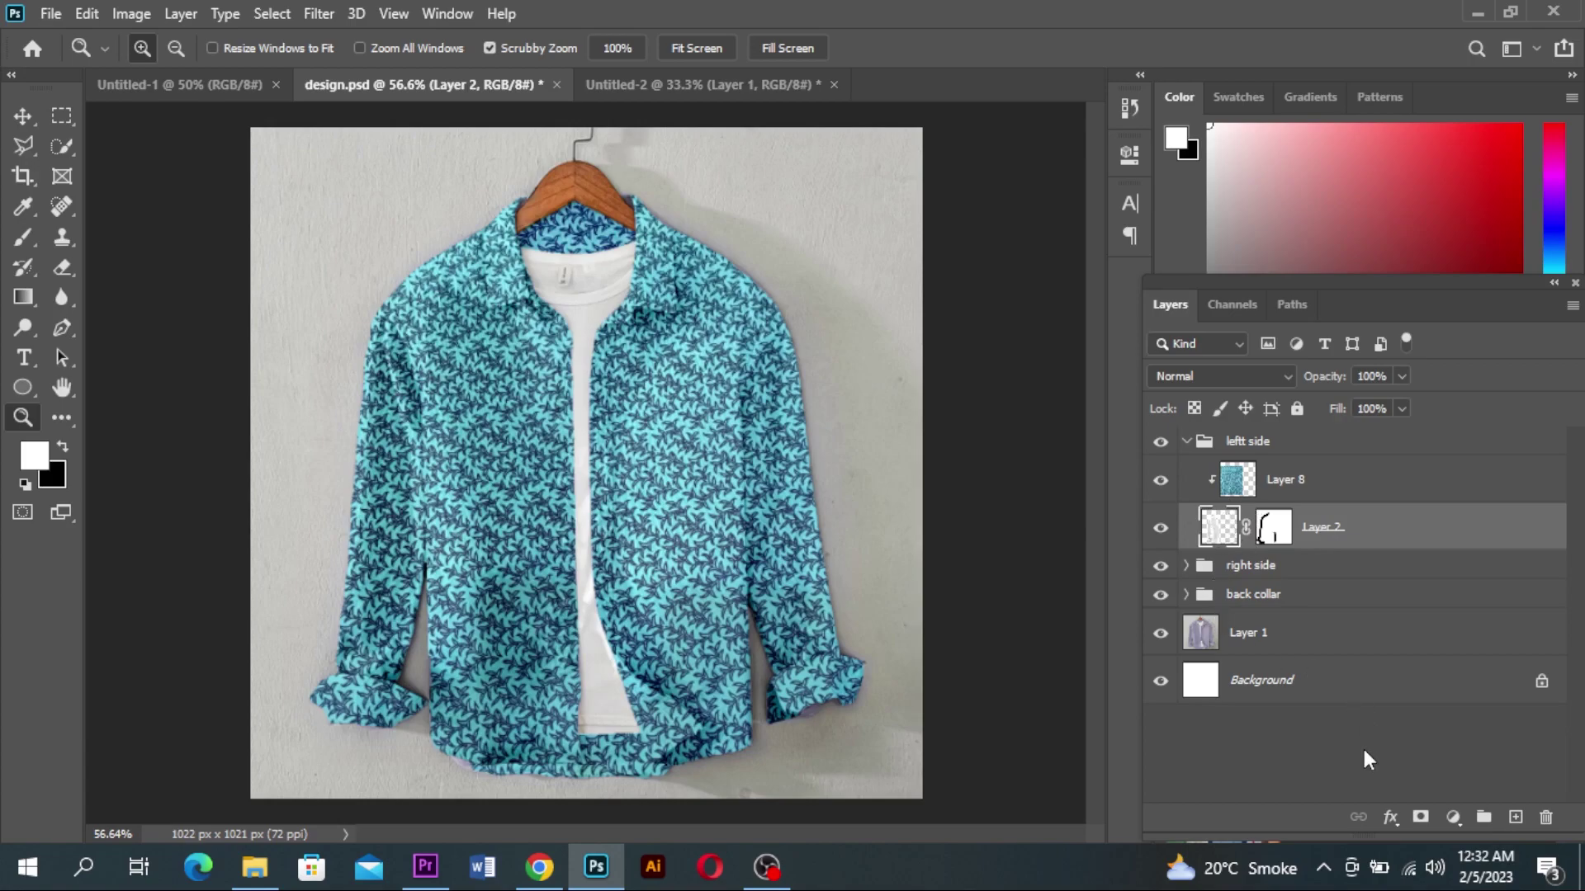
left_click(1390, 816)
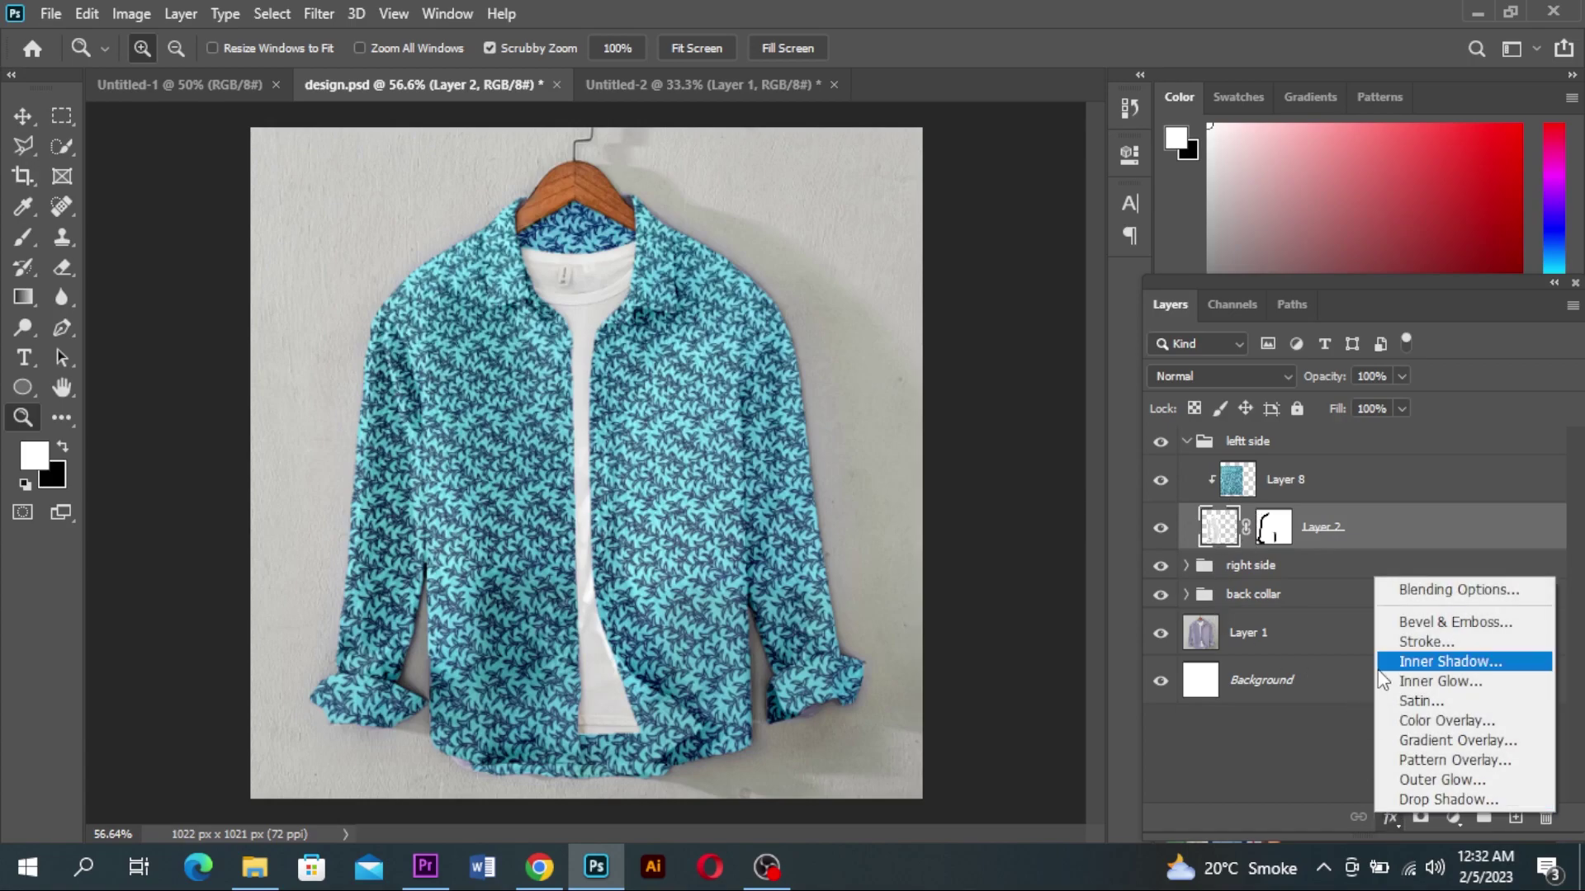
left_click(1413, 591)
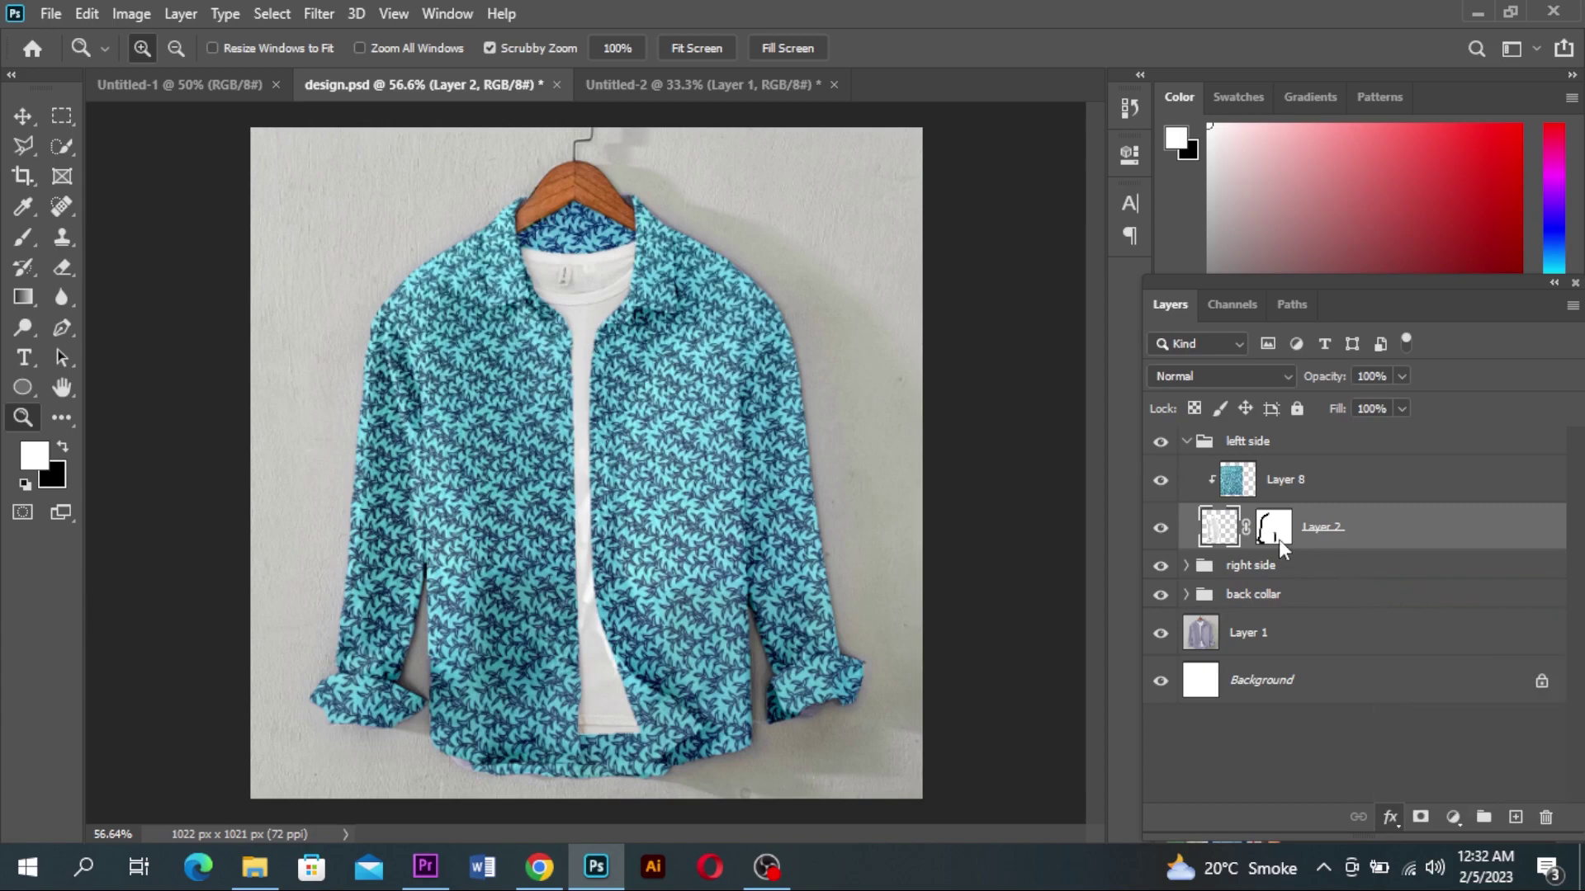
left_click_drag(1116, 161, 1276, 146)
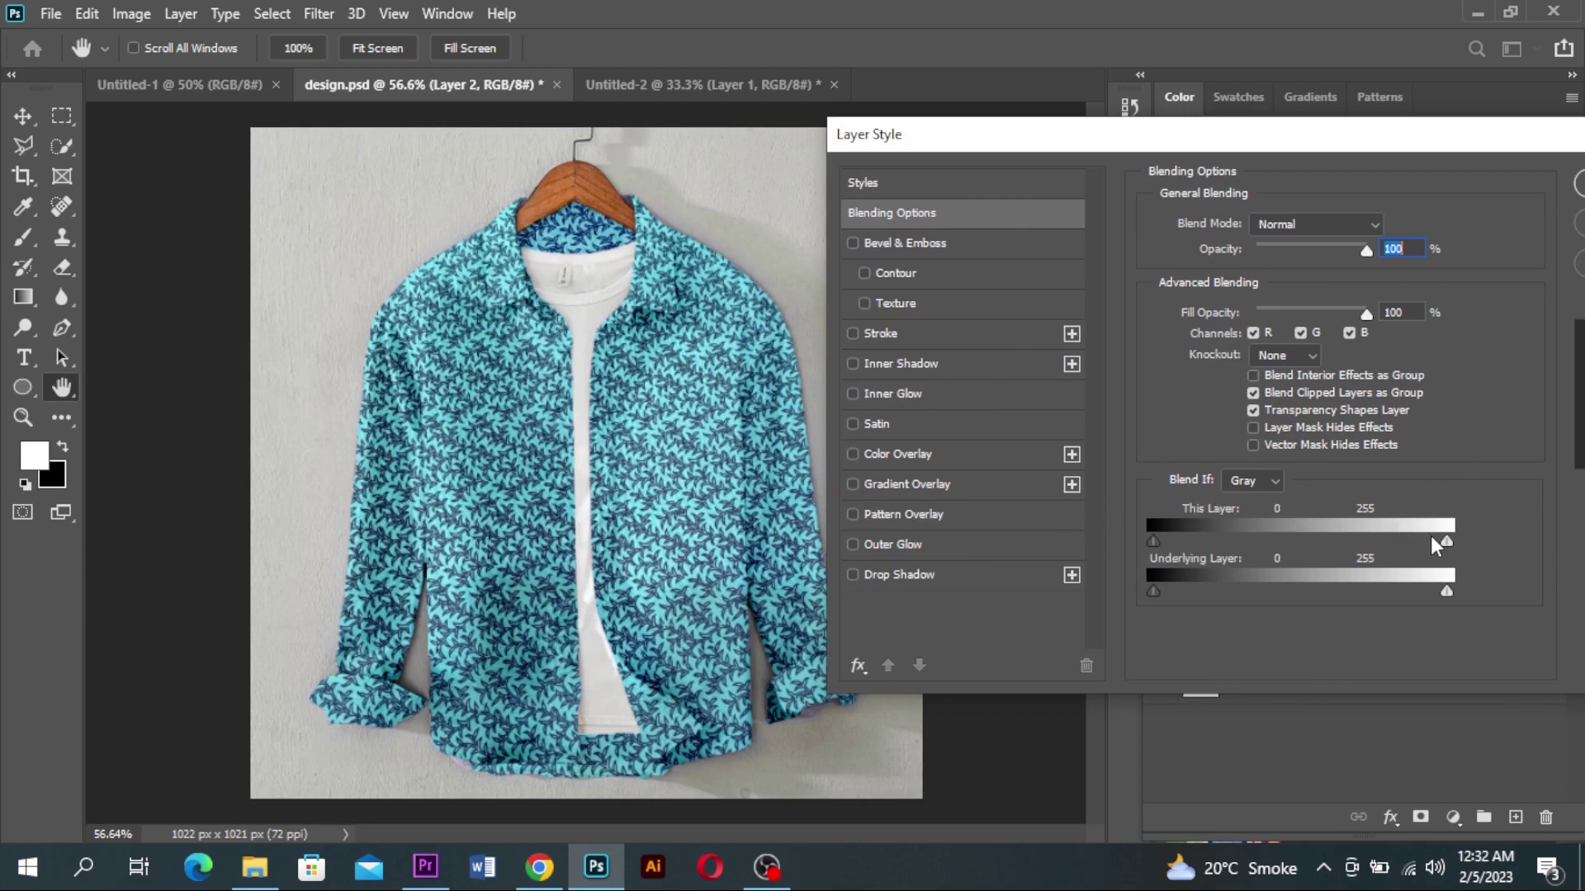
Set the white limit of the Underlying Layer range in Layer 2's Blend If settings to 184 to reveal the shirt buttons
mouse_move(1446, 541)
left_mouse_down()
mouse_move(1387, 538)
mouse_move(1446, 541)
left_mouse_up()
mouse_move(1154, 542)
left_mouse_down()
mouse_move(1406, 542)
mouse_move(1218, 525)
mouse_move(1151, 542)
left_mouse_up()
mouse_move(1443, 588)
left_mouse_down()
mouse_move(1348, 586)
mouse_move(1488, 590)
mouse_move(1441, 573)
mouse_move(1420, 584)
left_mouse_up()
left_click_drag(1363, 574, 1365, 573)
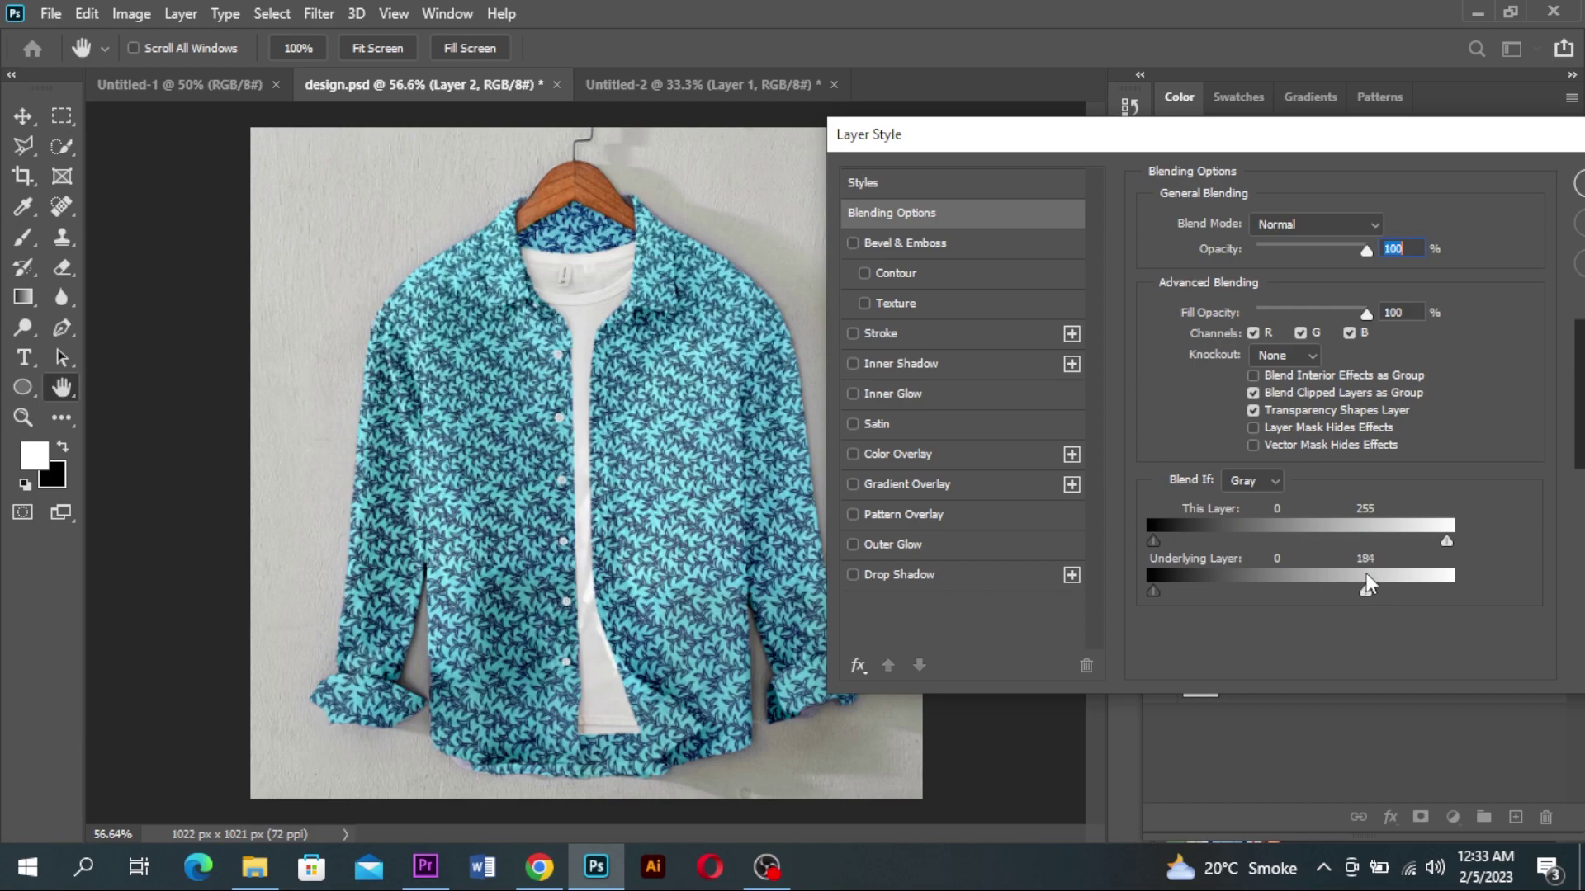
left_click(1579, 184)
key("z")
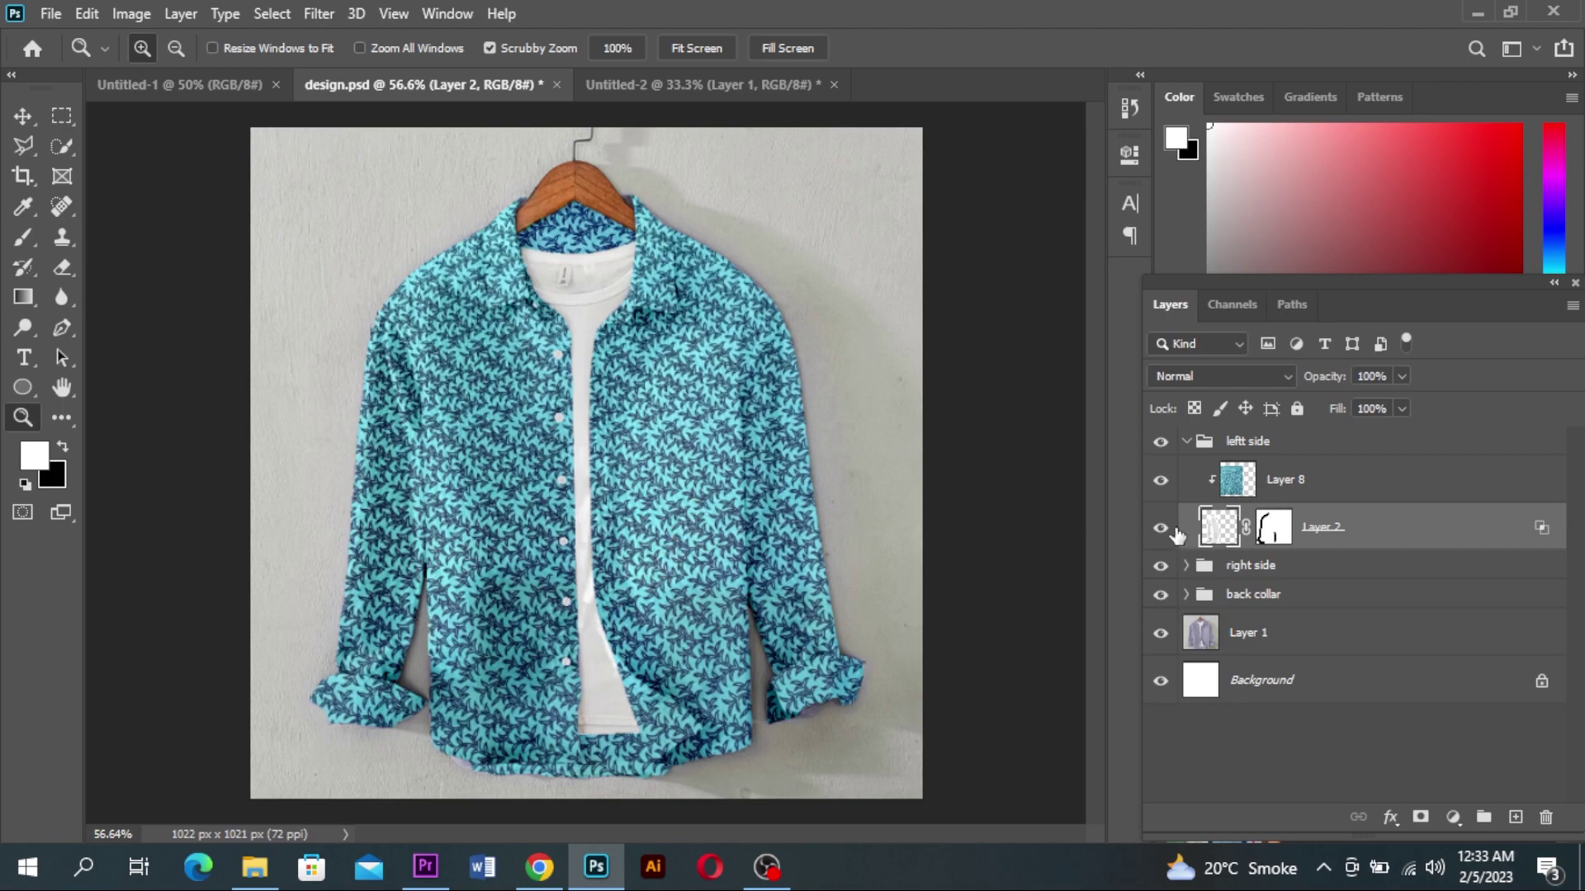
Collapse the leftt side group and merge all visible layers into a single Background layer
left_click(1198, 444)
left_click(1186, 441)
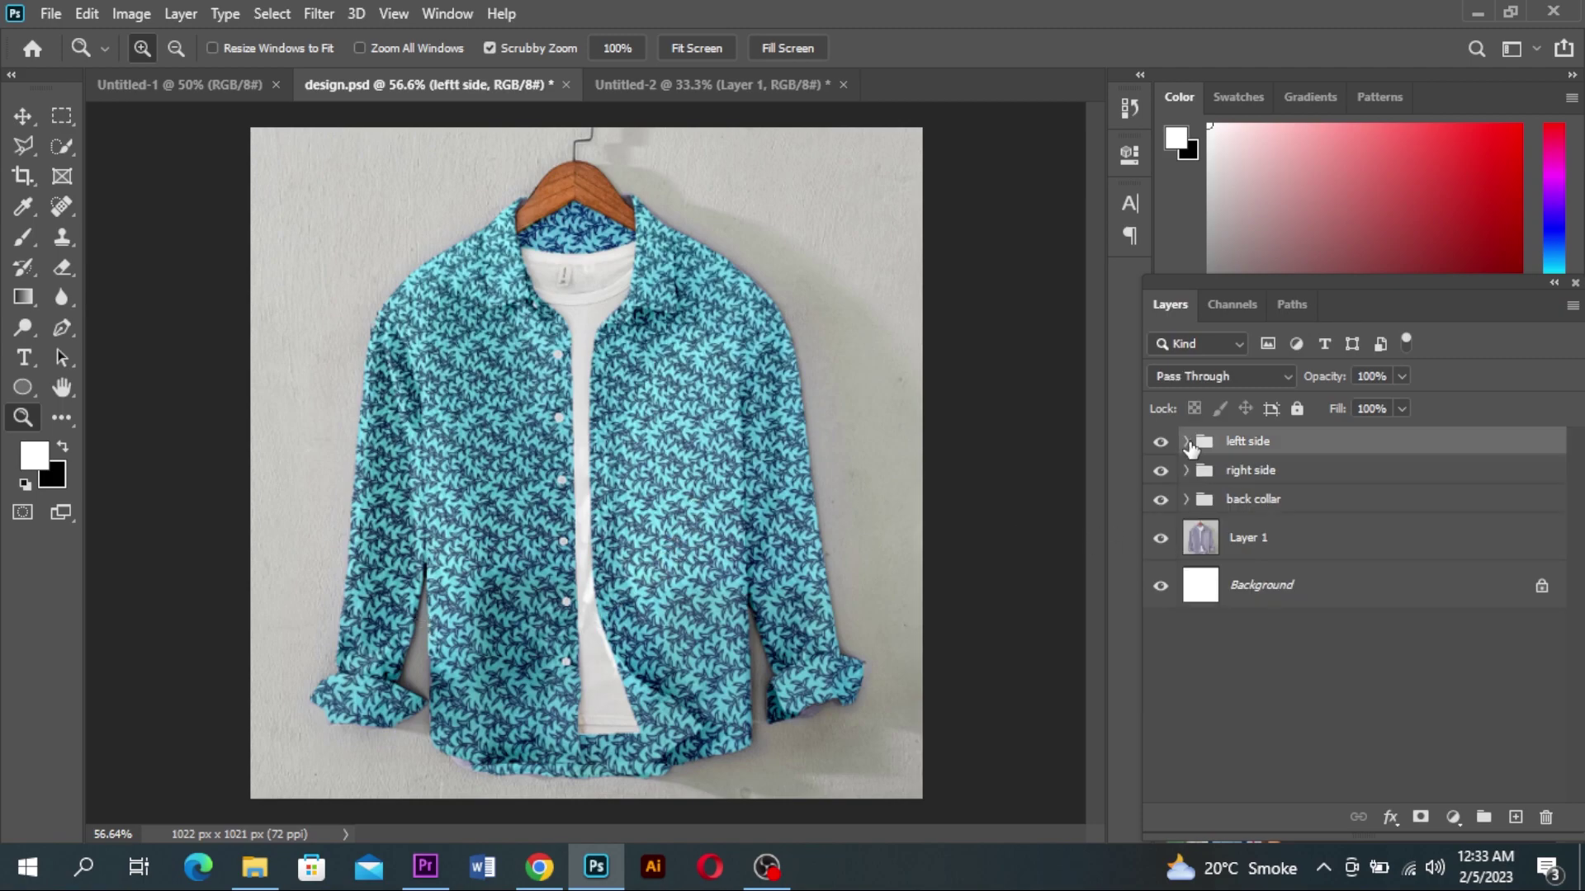
left_click(1215, 695)
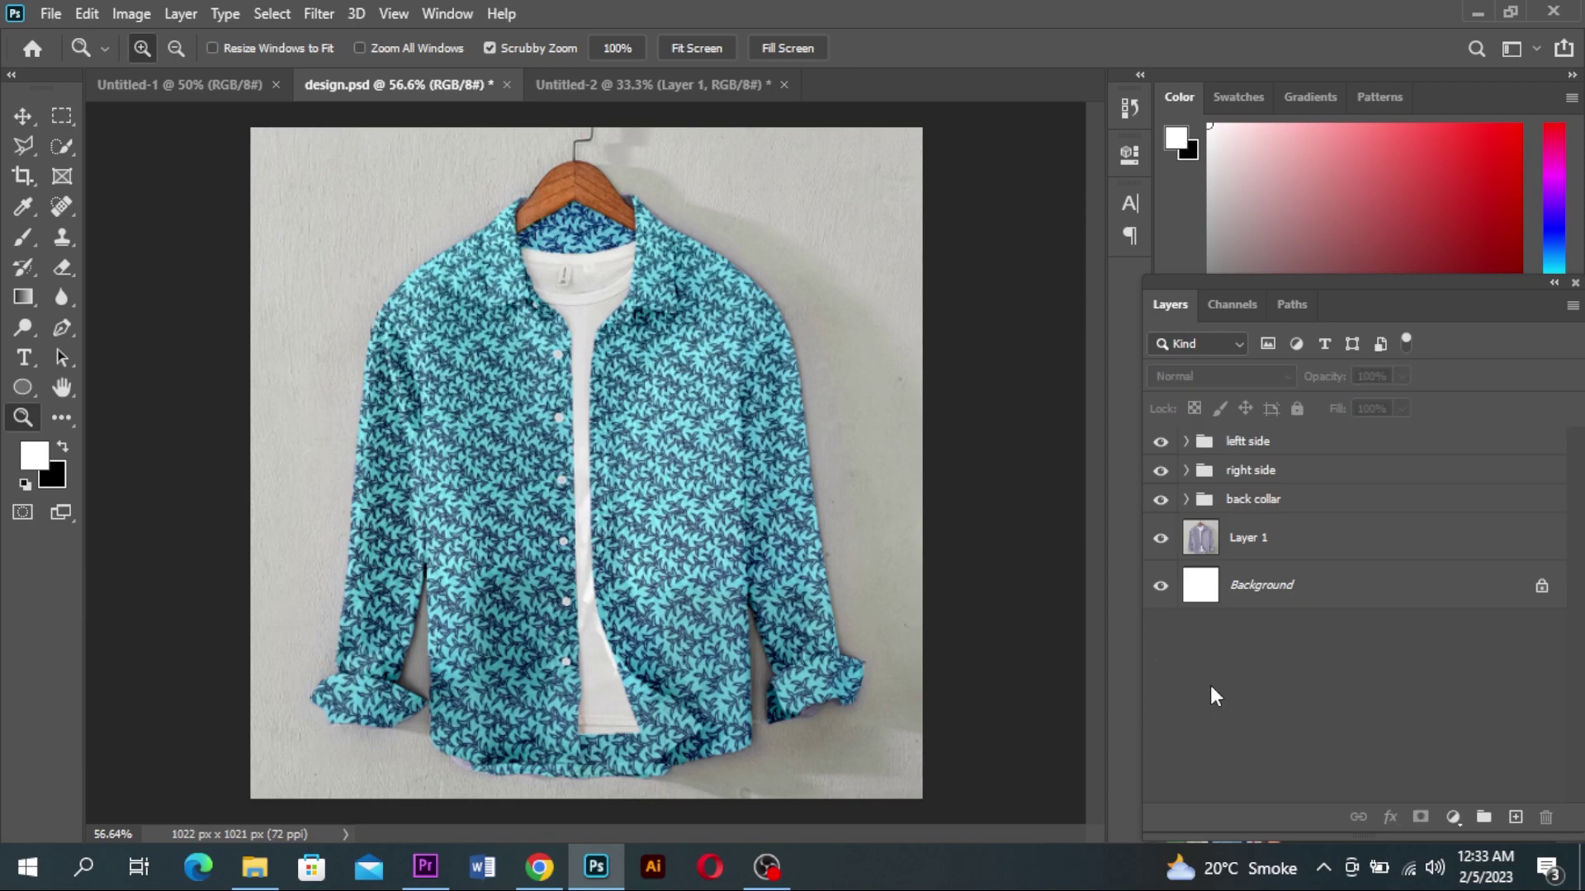
key("ctrl+shift+e")
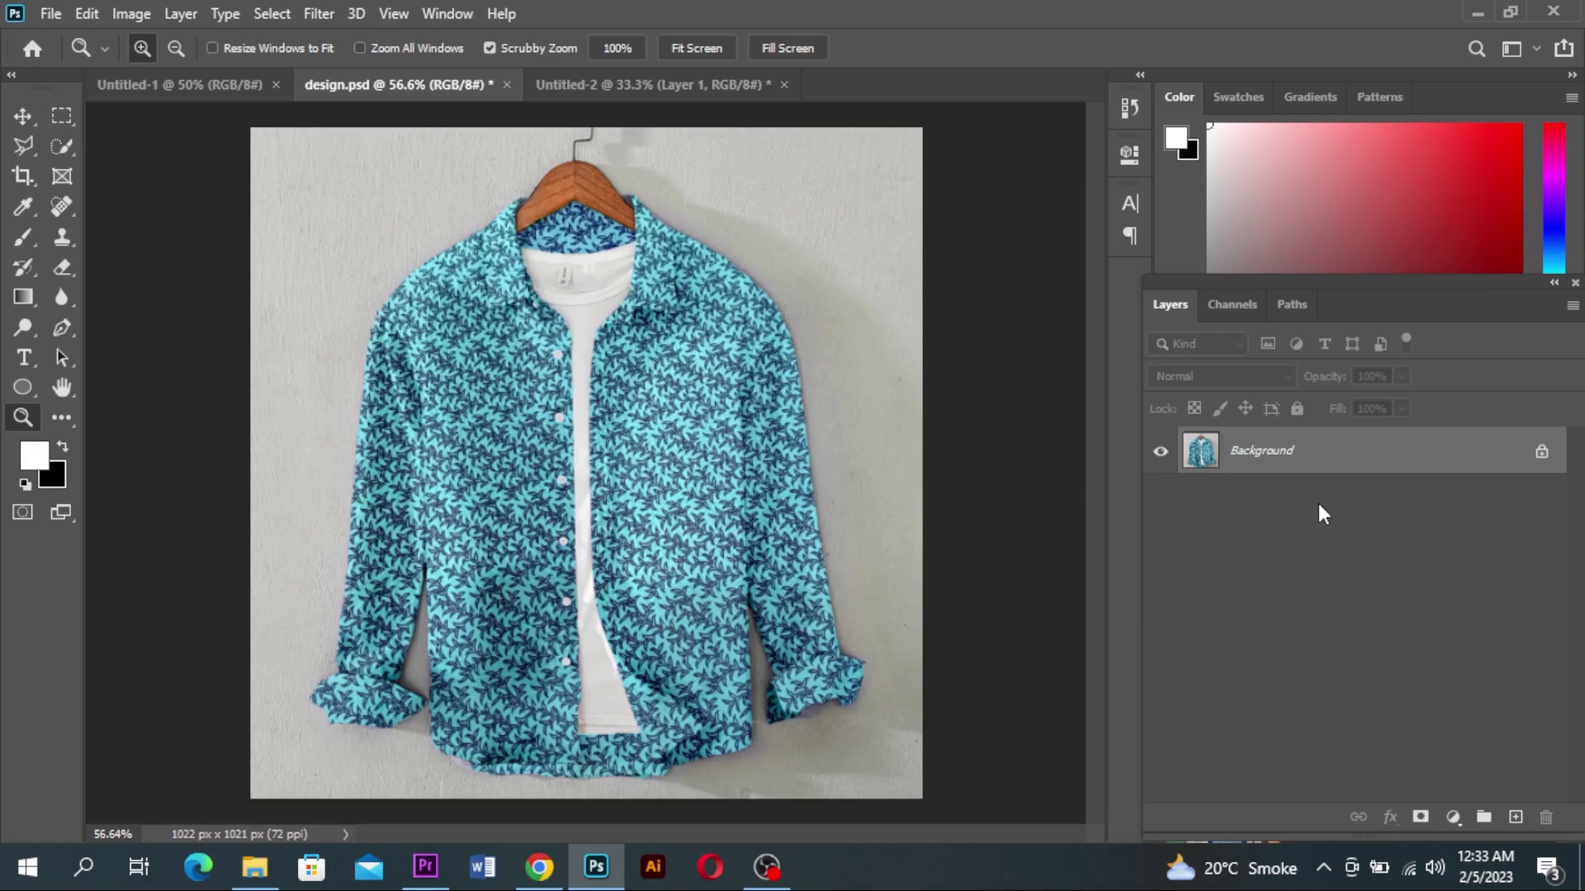
Start saving the merged shirt image on the computer under the file name dnadbjas
left_click(56, 13)
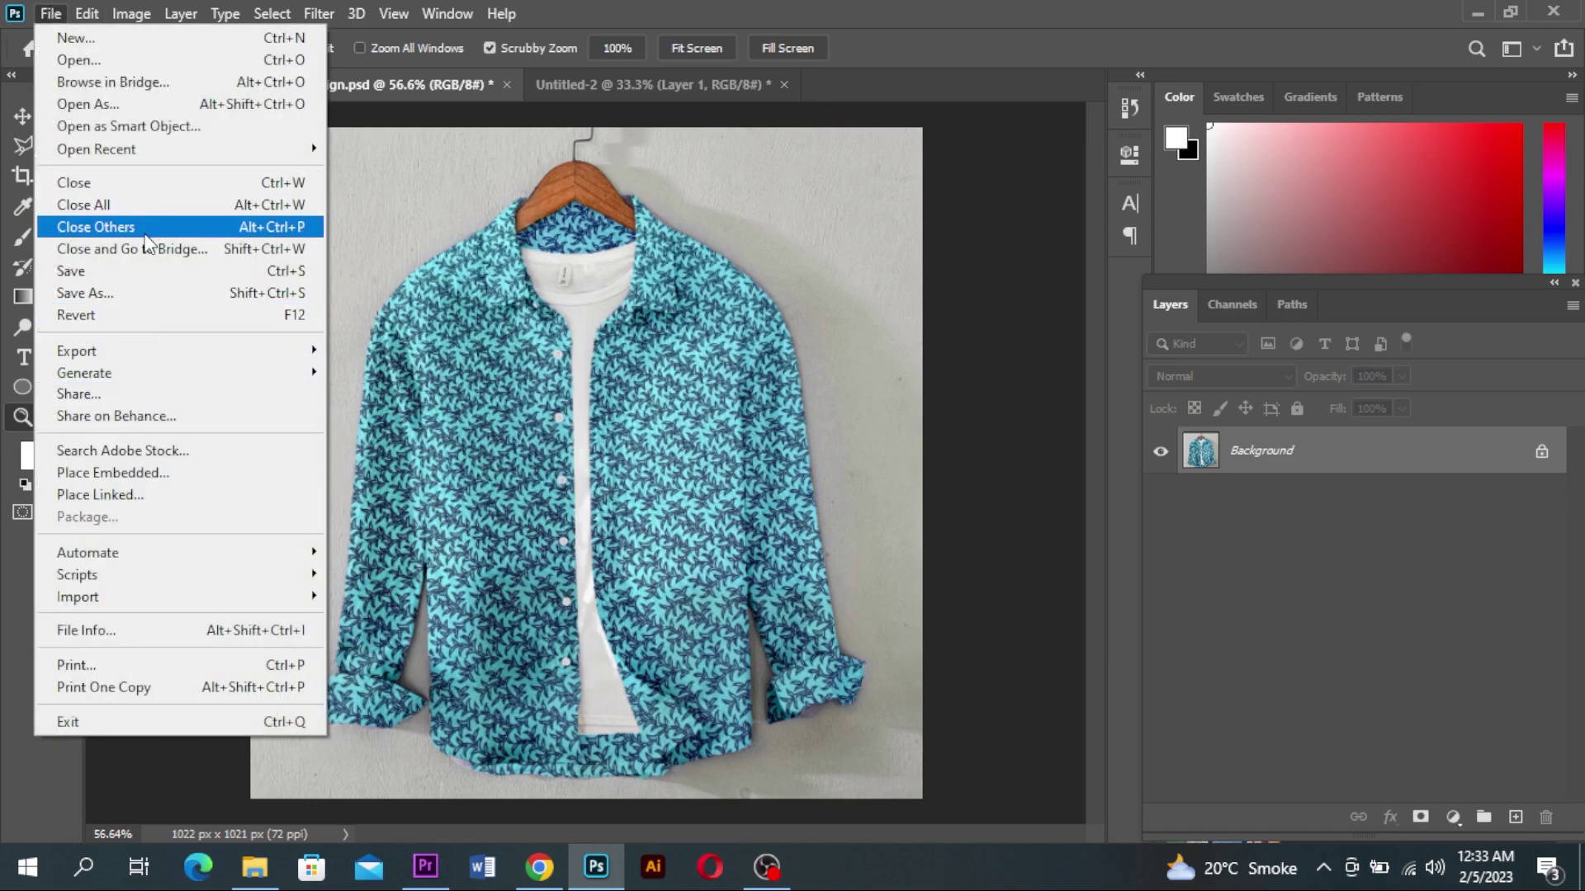
left_click(137, 294)
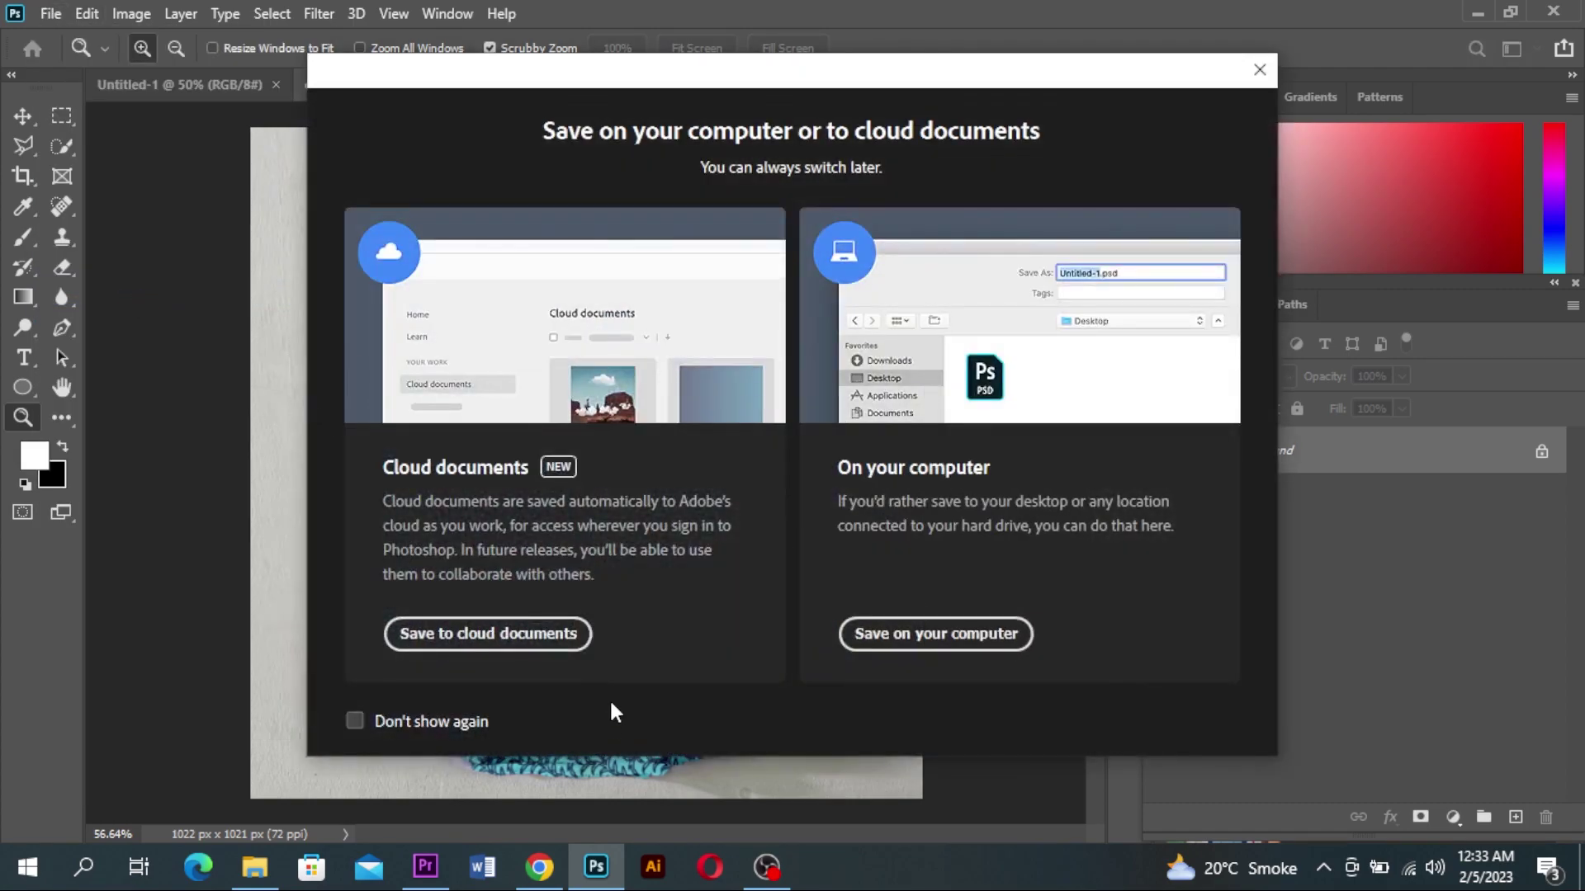
left_click(941, 638)
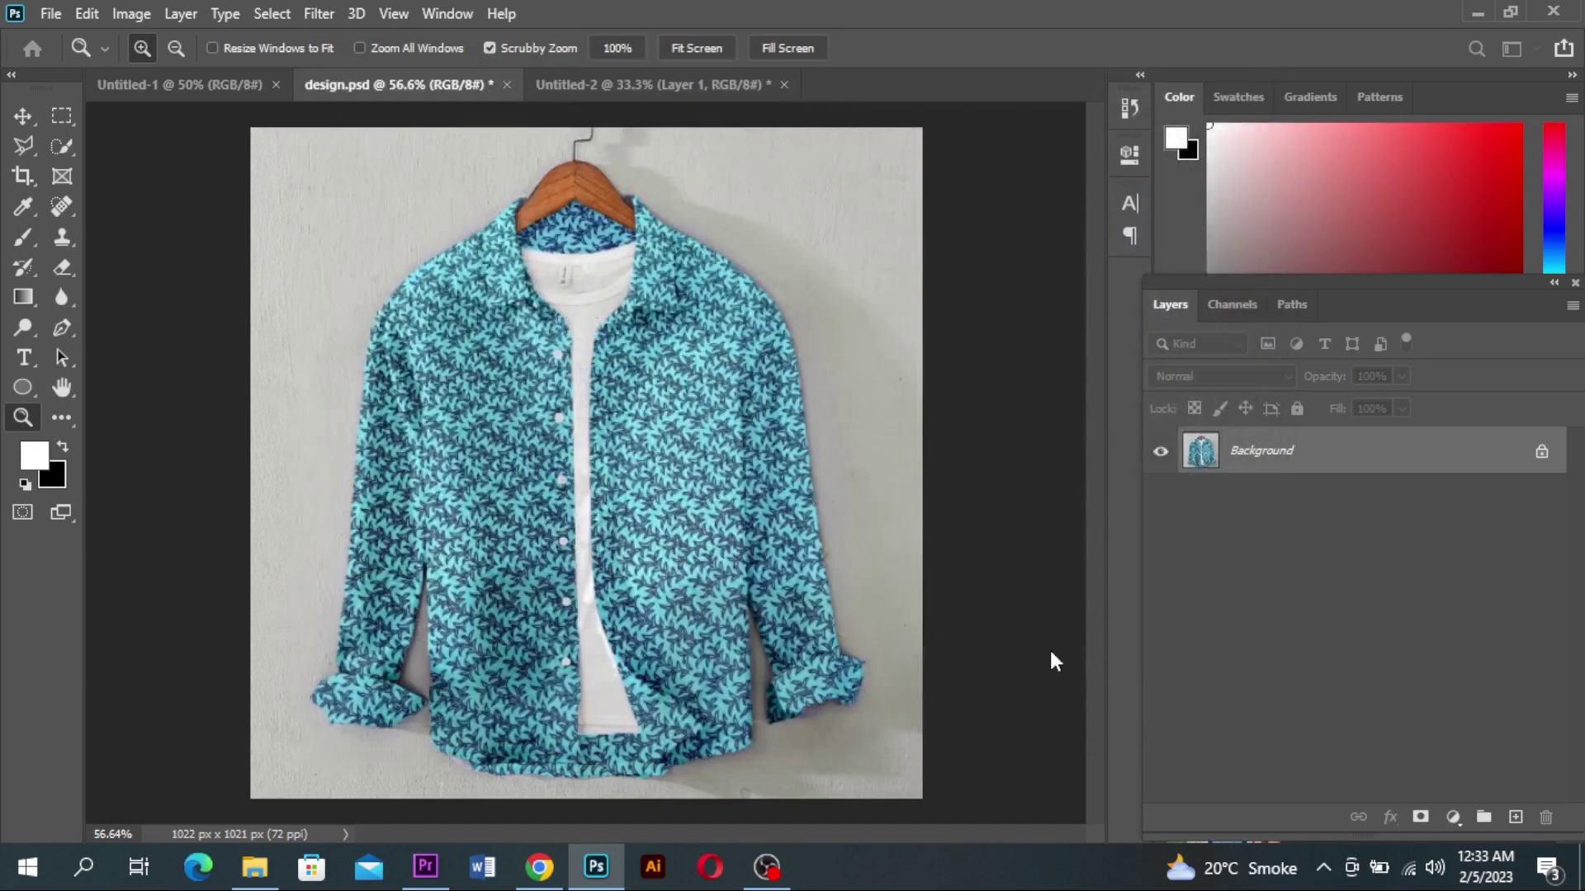
left_click(487, 450)
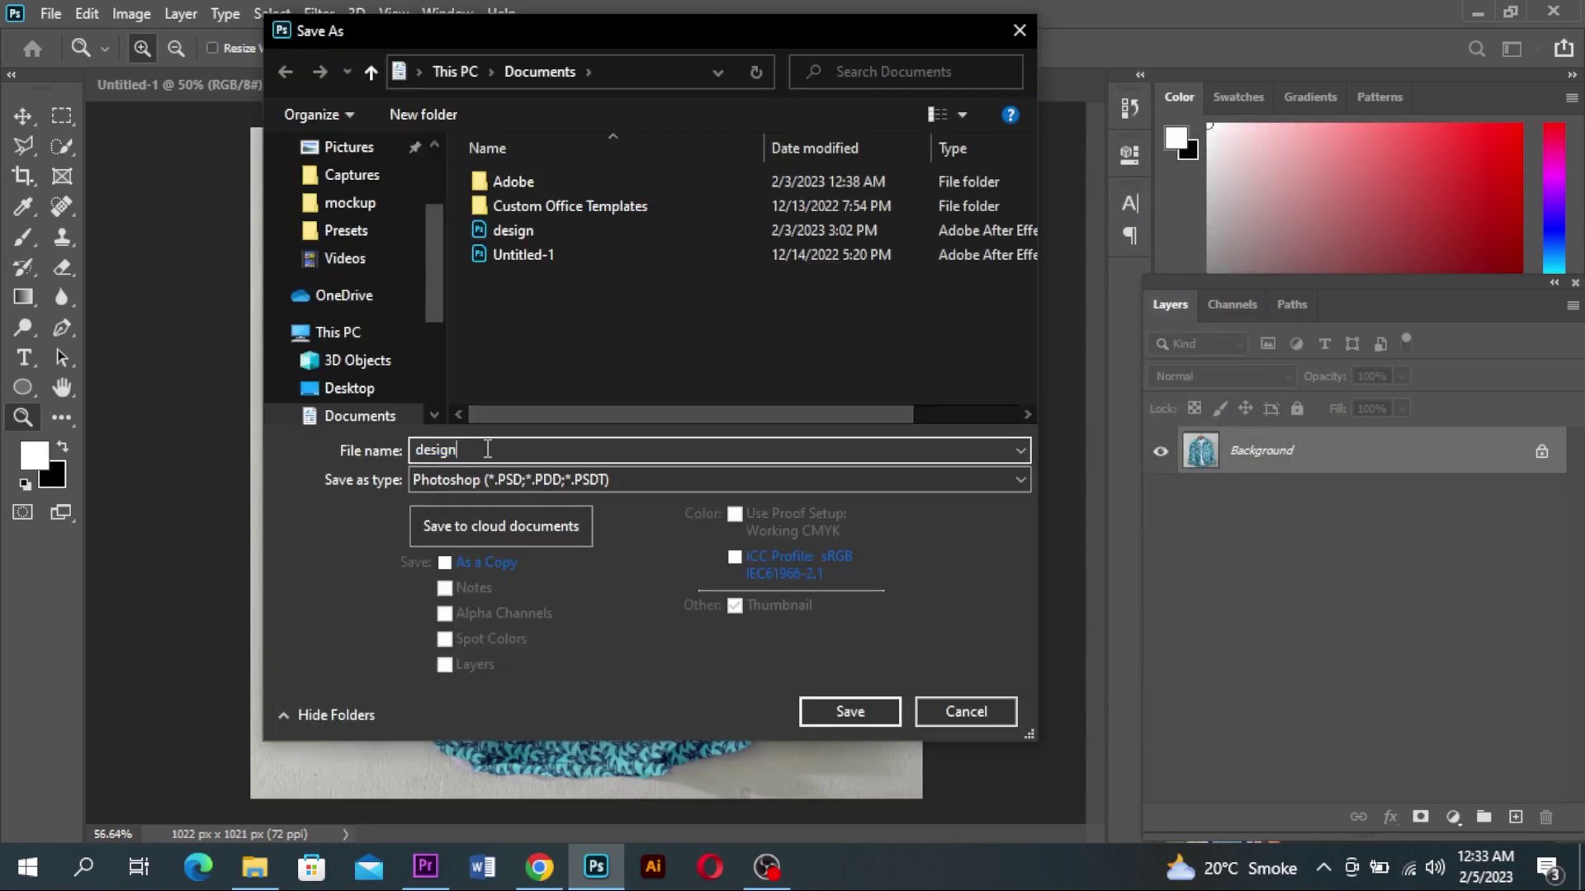
key("BackSpace")
key("BackSpace")
key("BackSpace")
key("BackSpace")
key("BackSpace")
type("nadbjas")
Set the file format to JPEG and save the image at Maximum quality 12 with the Baseline ("Standard") format option
left_click(617, 479)
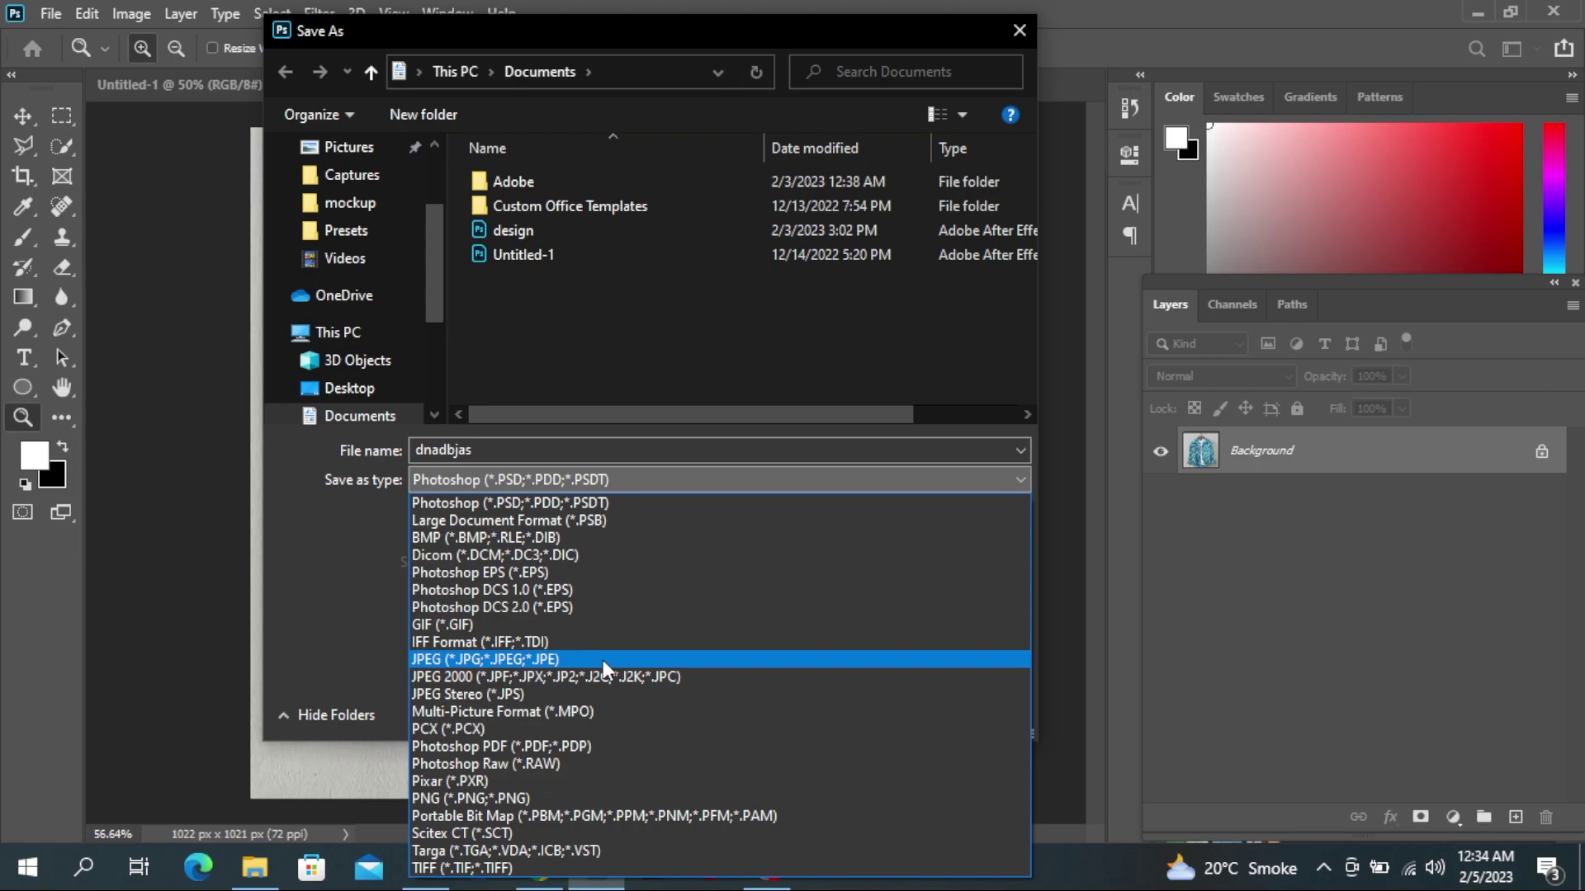
left_click(603, 660)
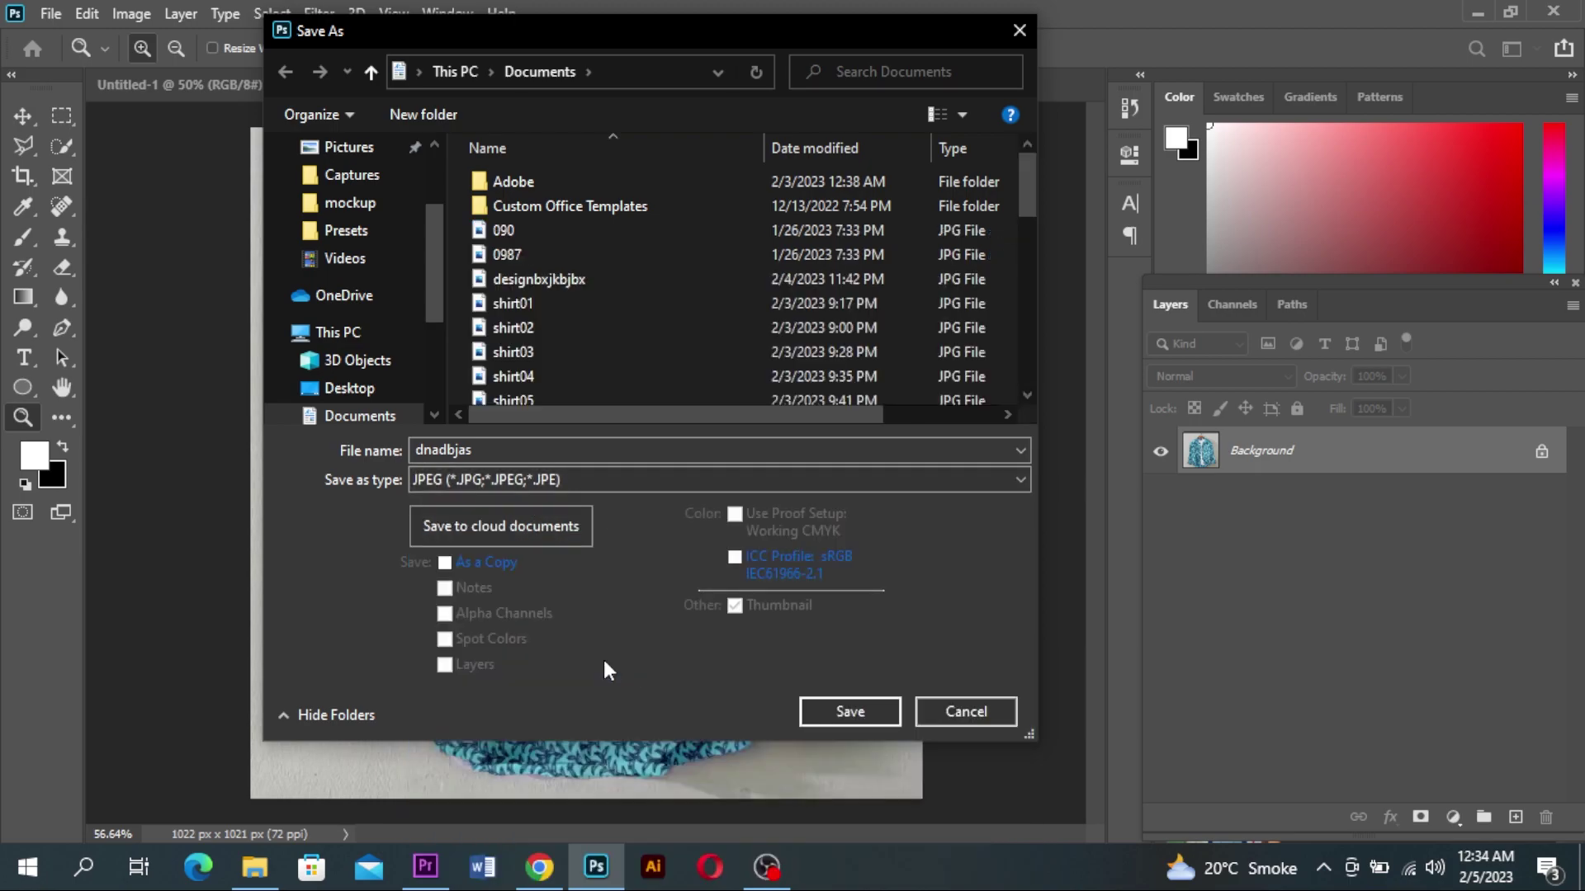
left_click(850, 710)
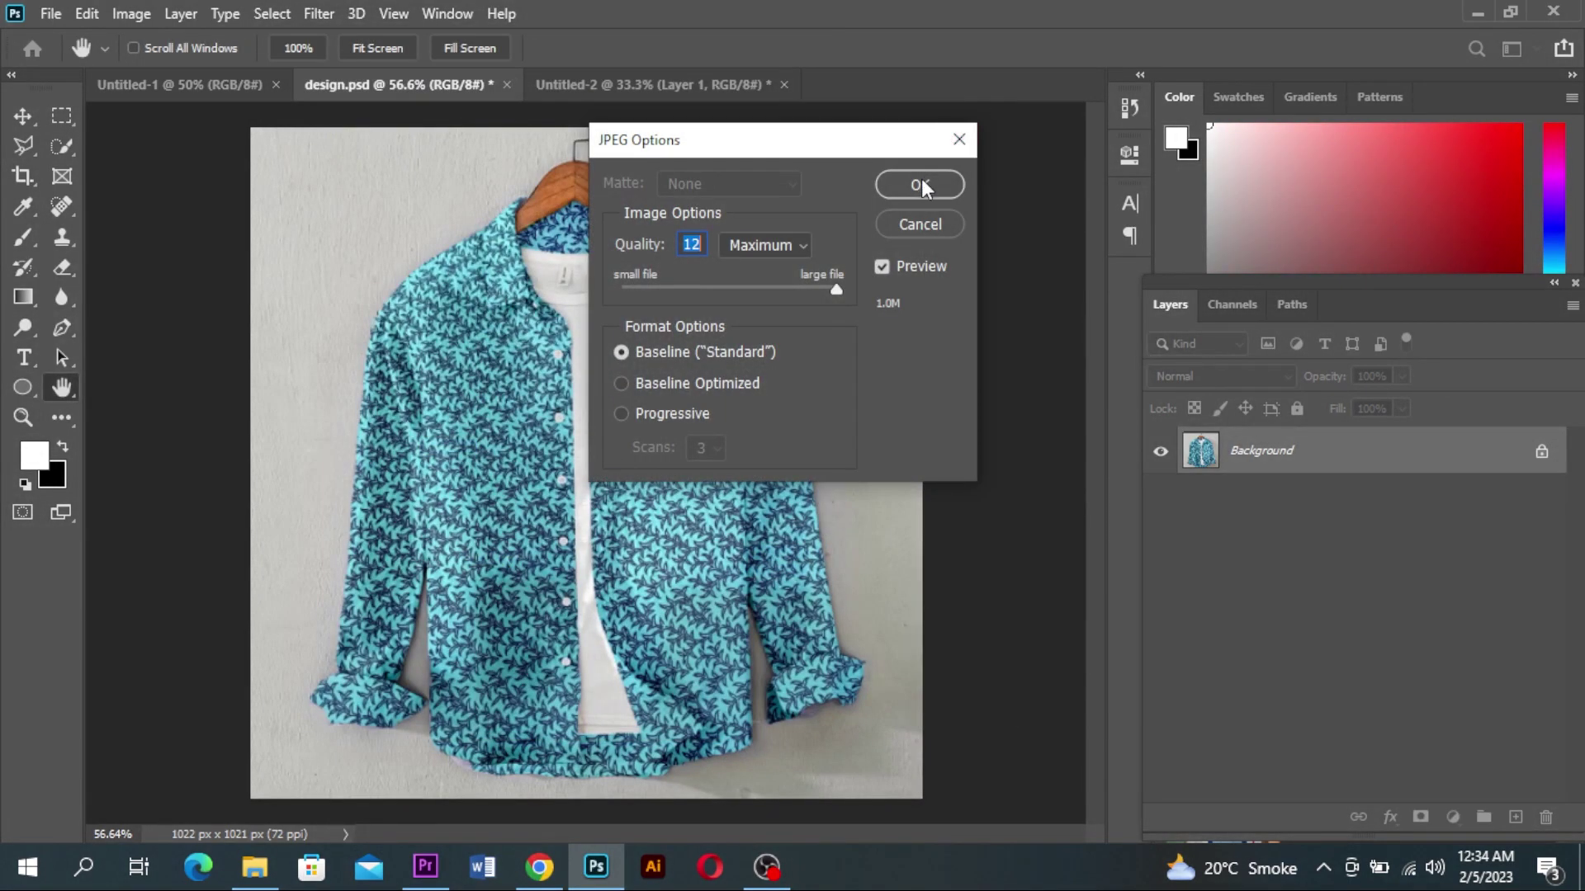
left_click(921, 183)
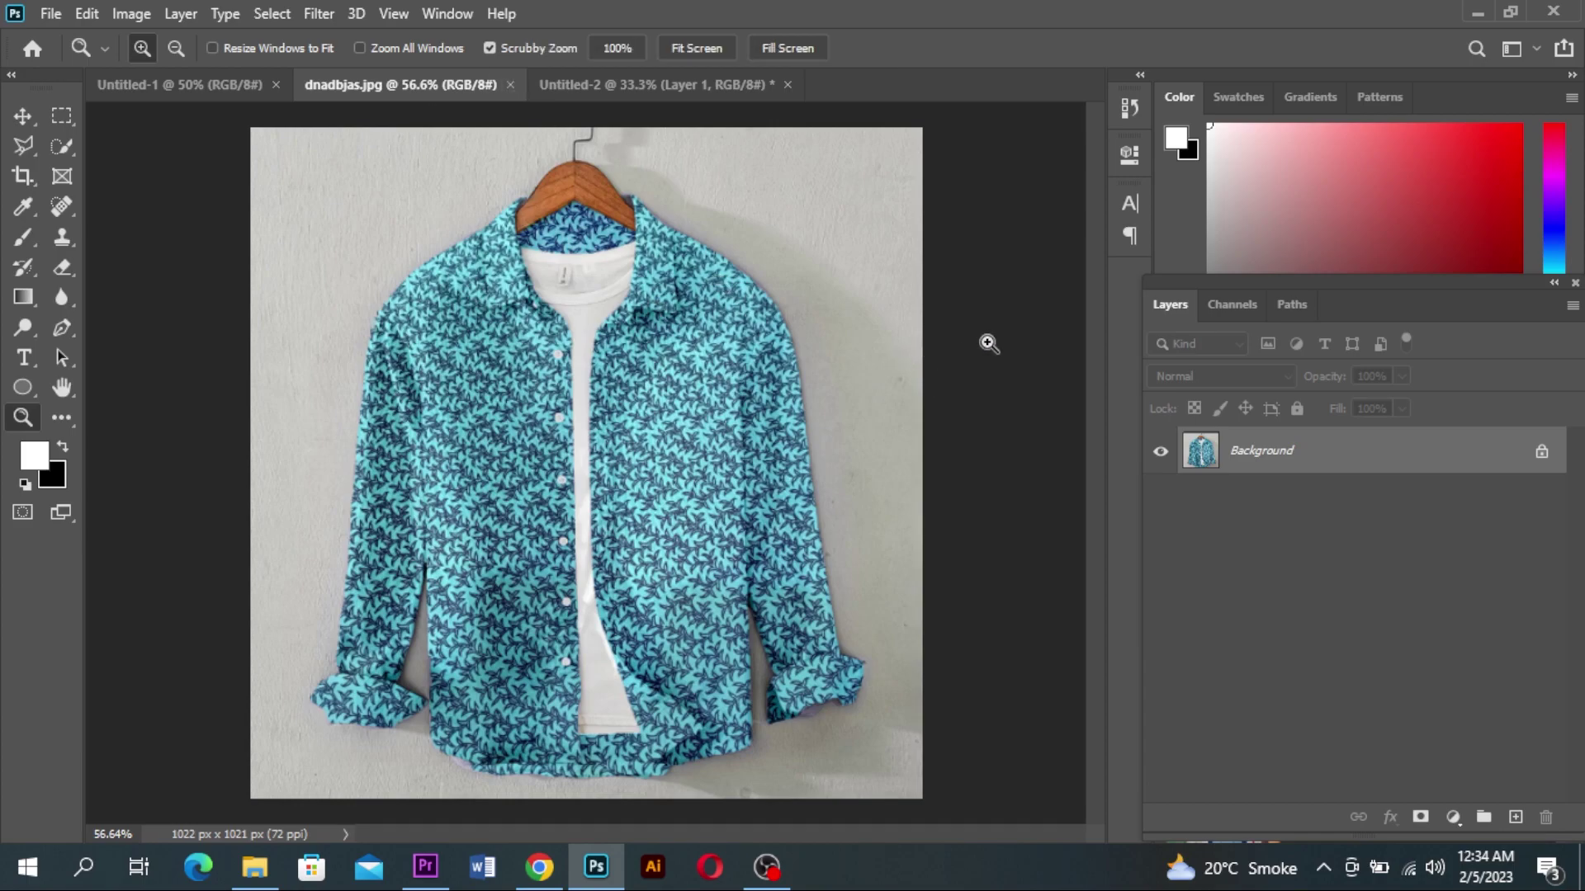
Close the Untitled-2 document with the turquoise fabric pattern without saving its changes
left_click(647, 83)
left_click(789, 84)
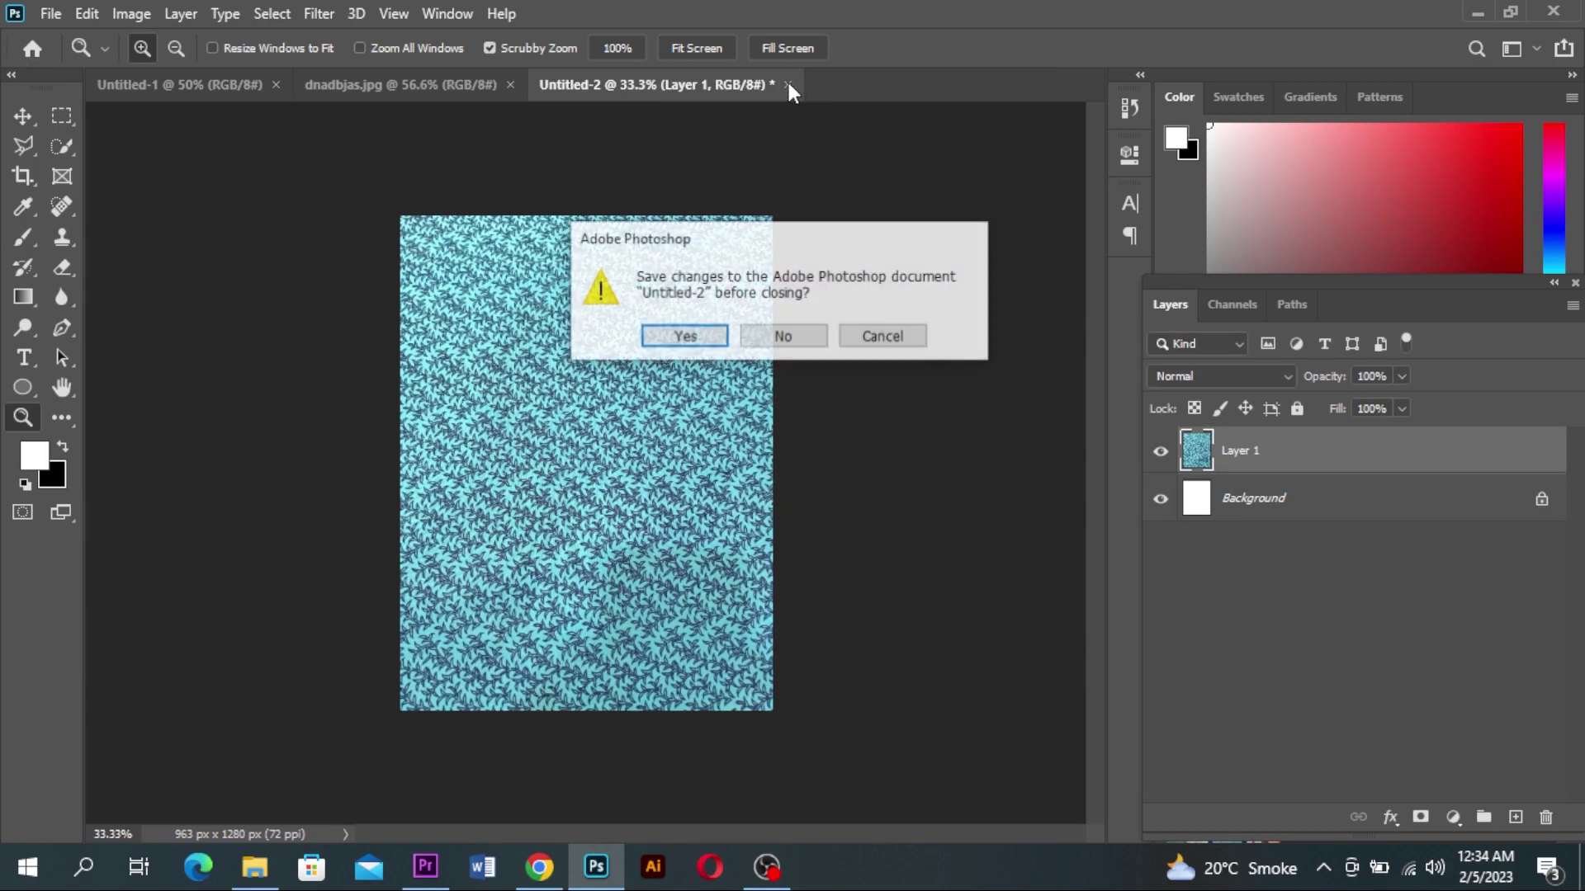
left_click(812, 335)
Switch to WhatsApp in Chrome, open the red fabric photo and copy the image
left_click(539, 866)
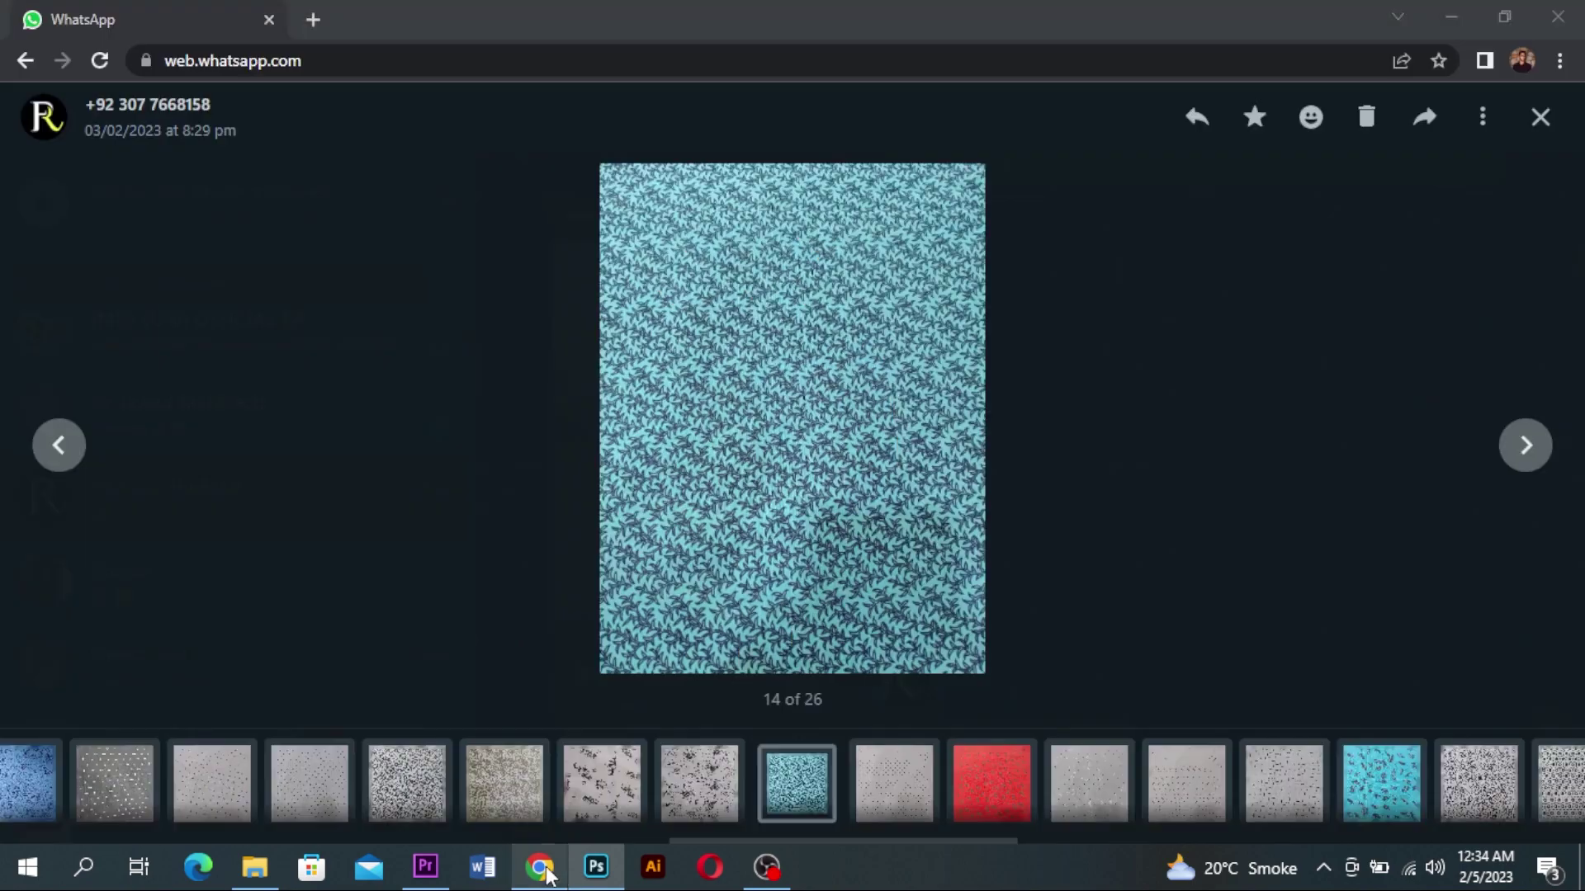
left_click(958, 793)
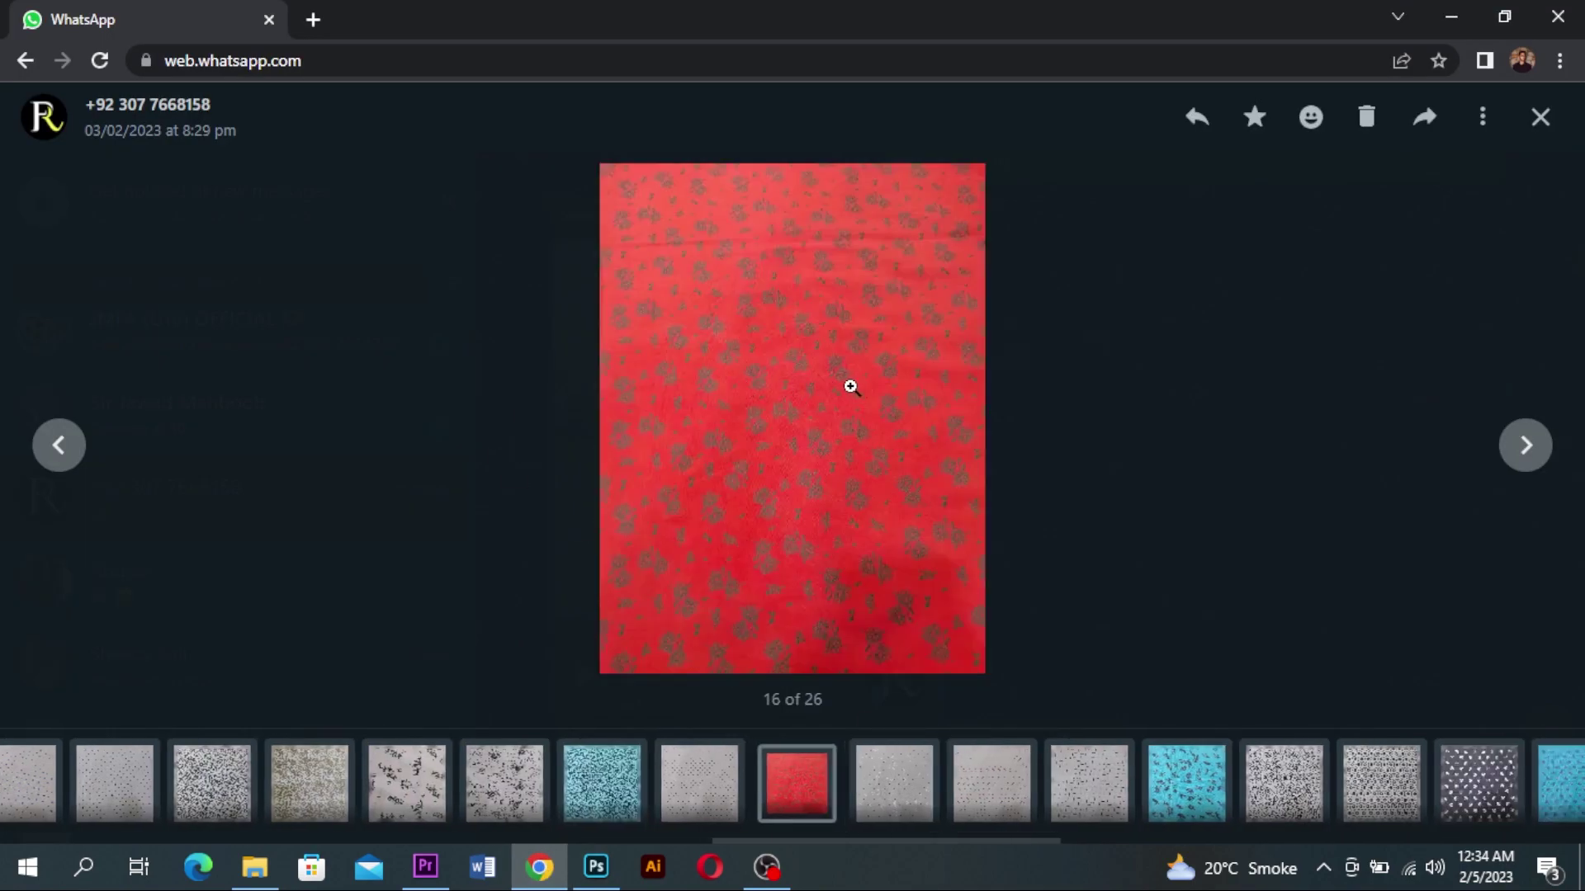
right_click(717, 349)
left_click(781, 422)
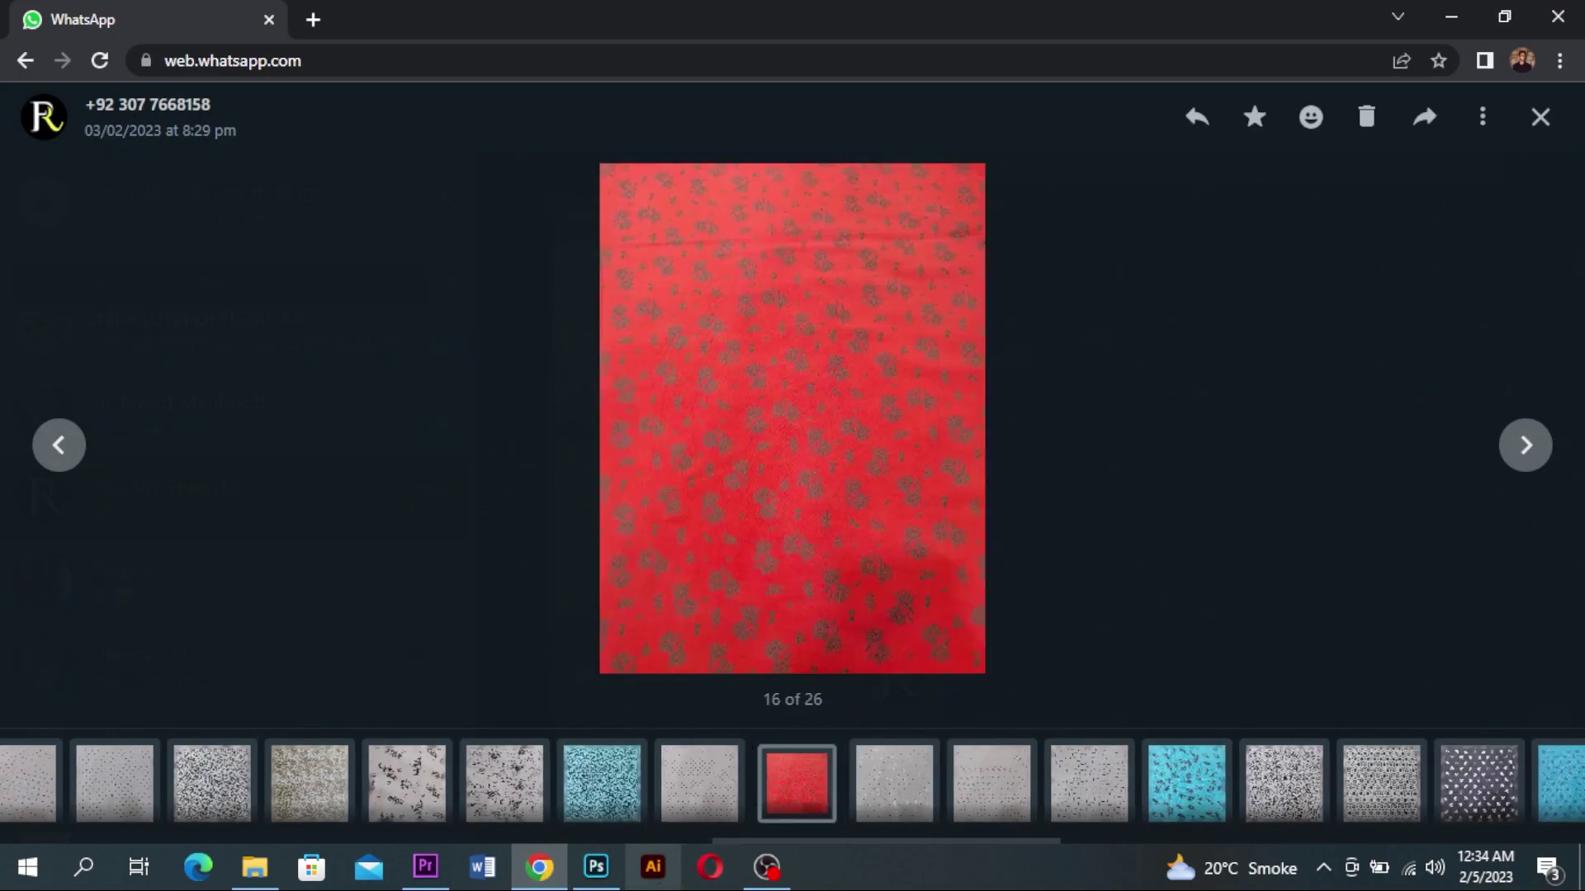
Switch back to Photoshop, create a 963 x 1280 px document from the Clipboard preset and paste the red fabric into it
left_click(596, 867)
left_click(51, 14)
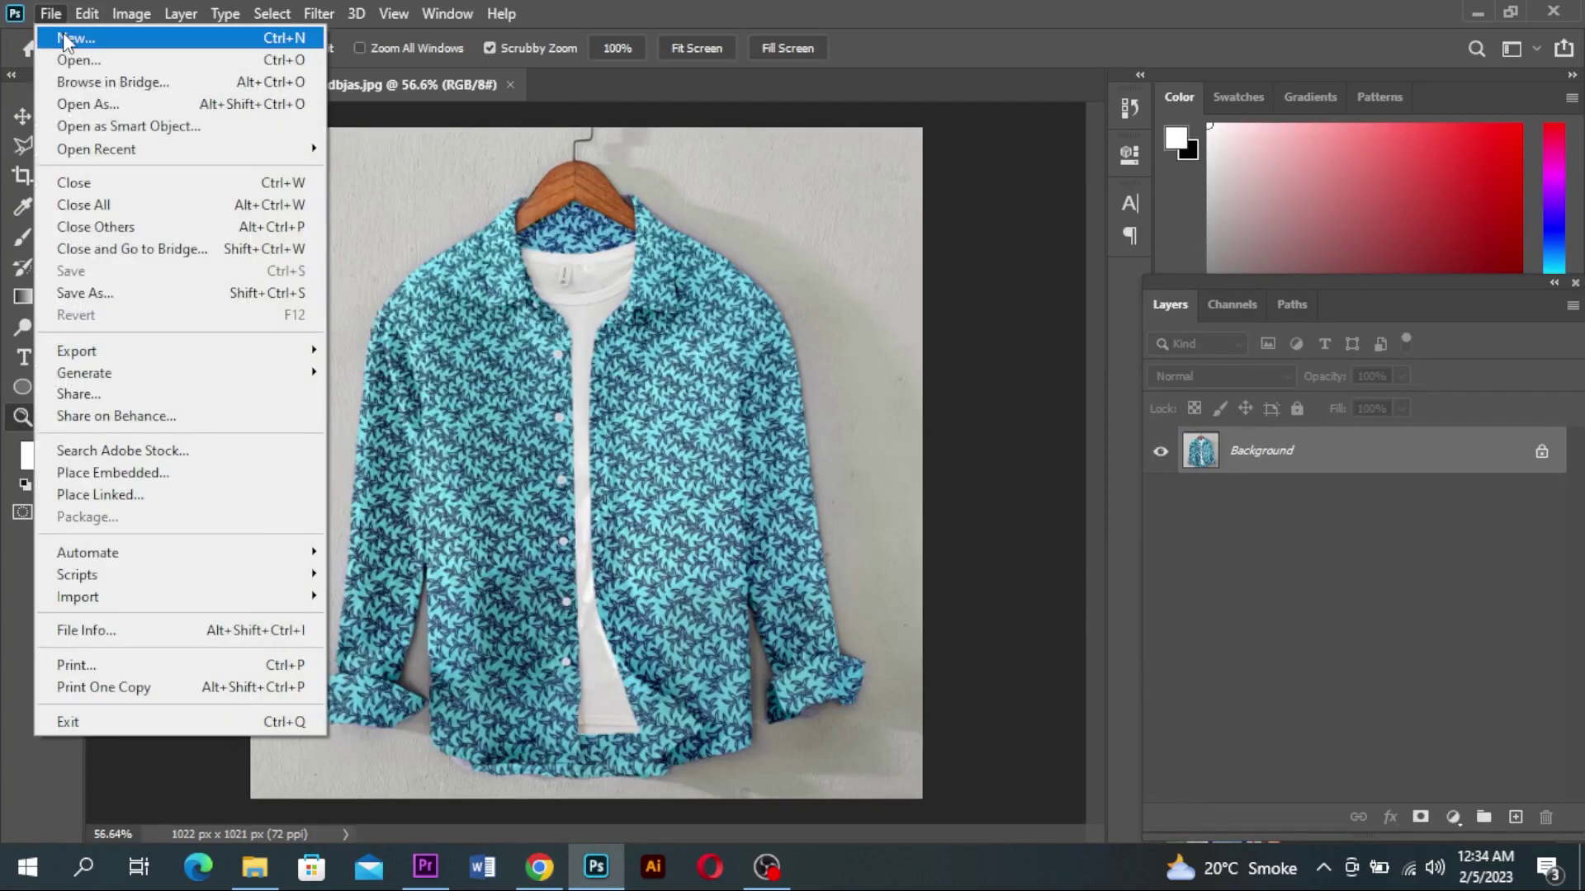
left_click(64, 37)
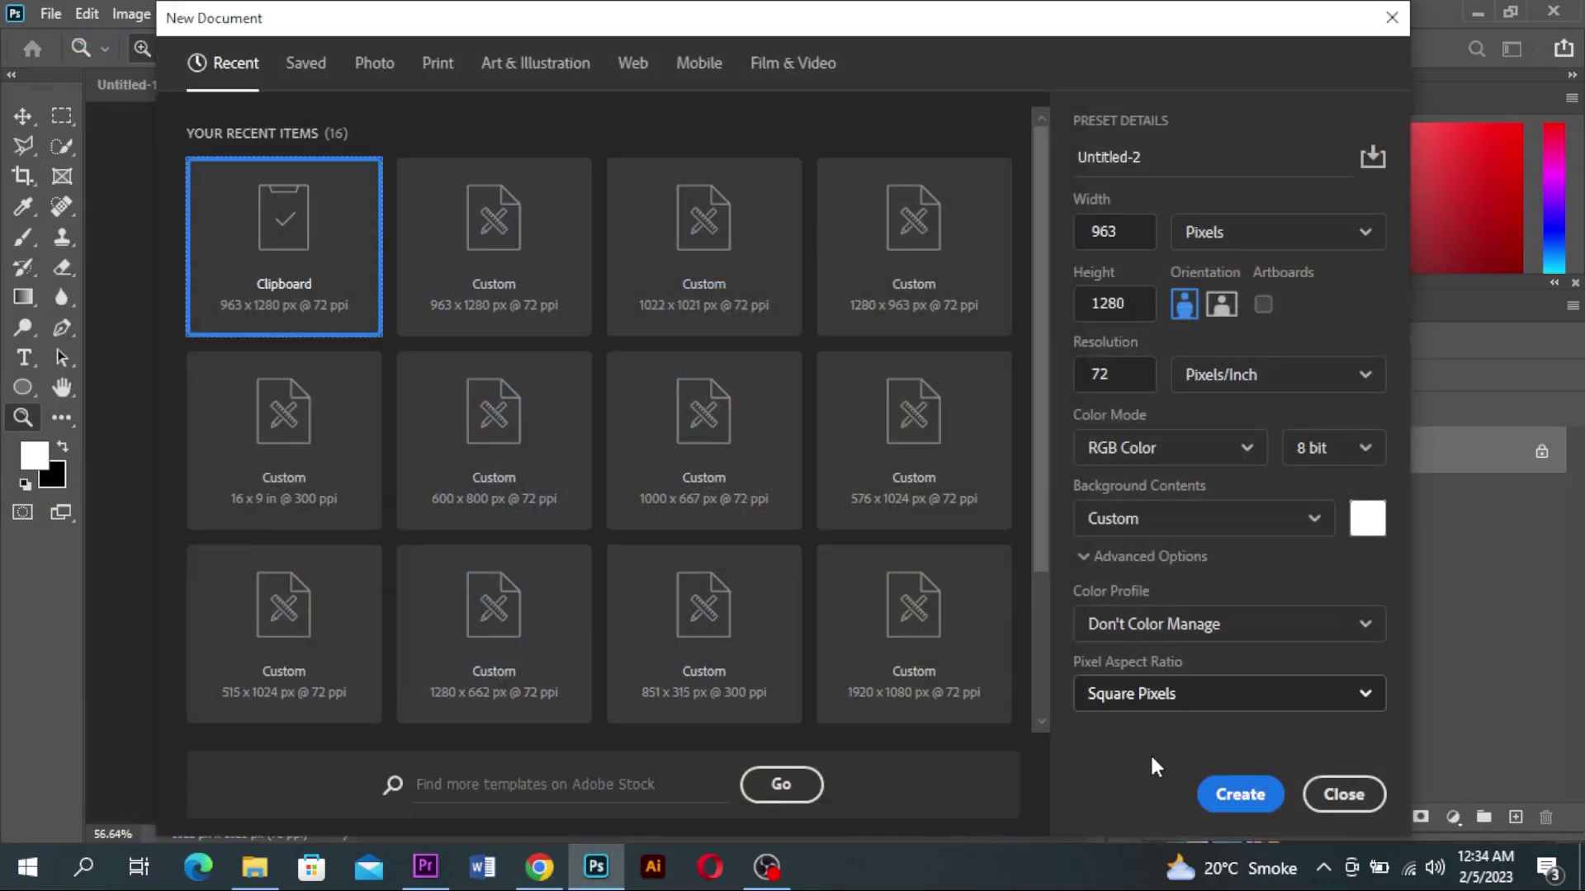
left_click(1239, 794)
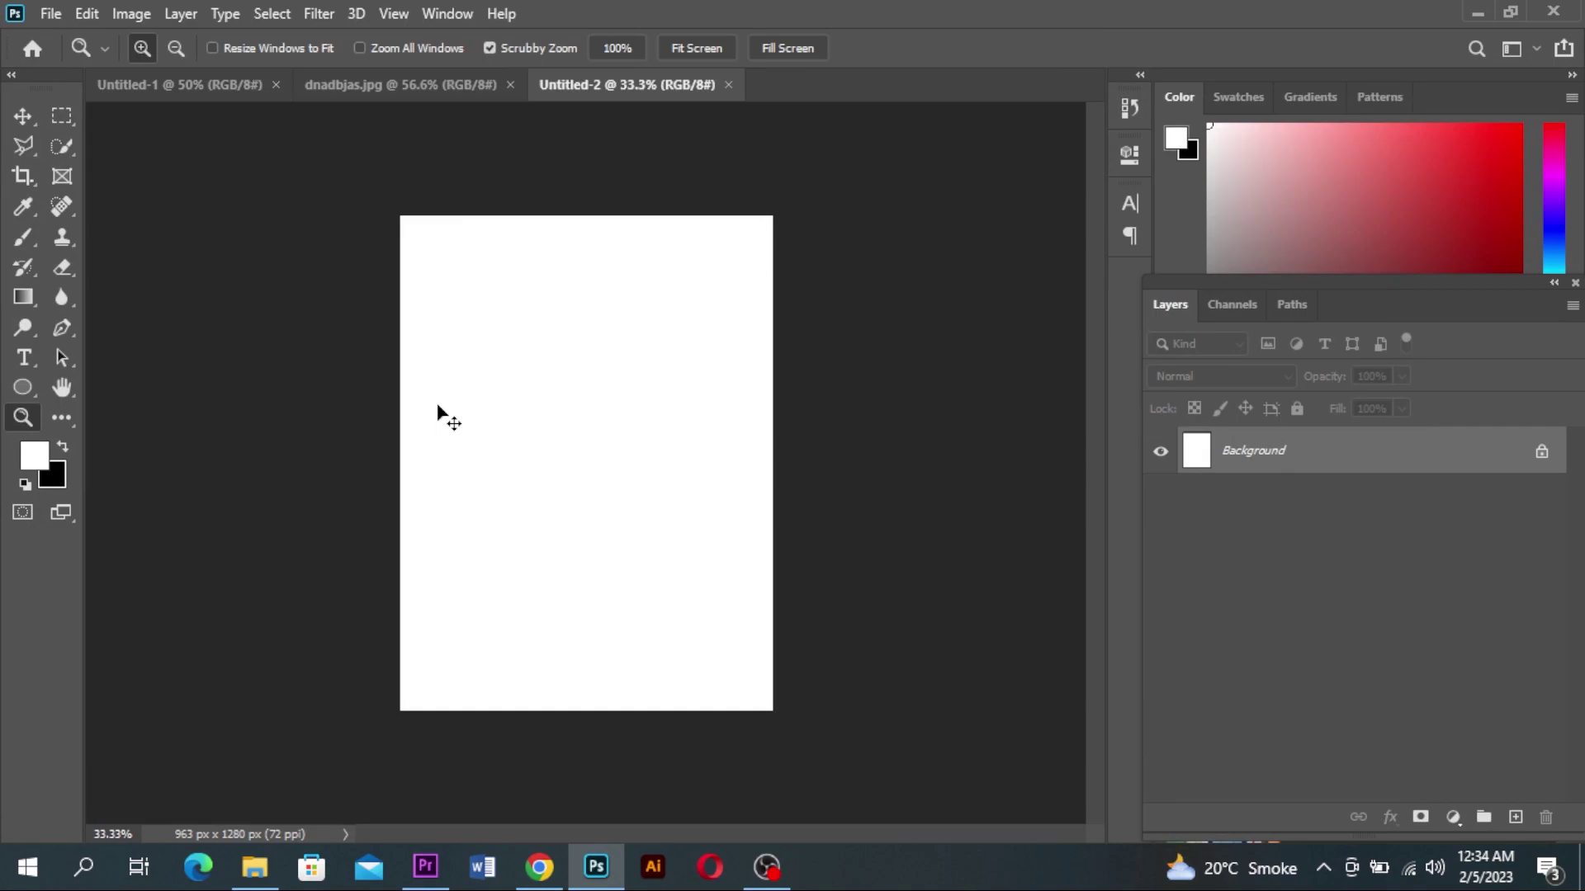
key("ctrl+v")
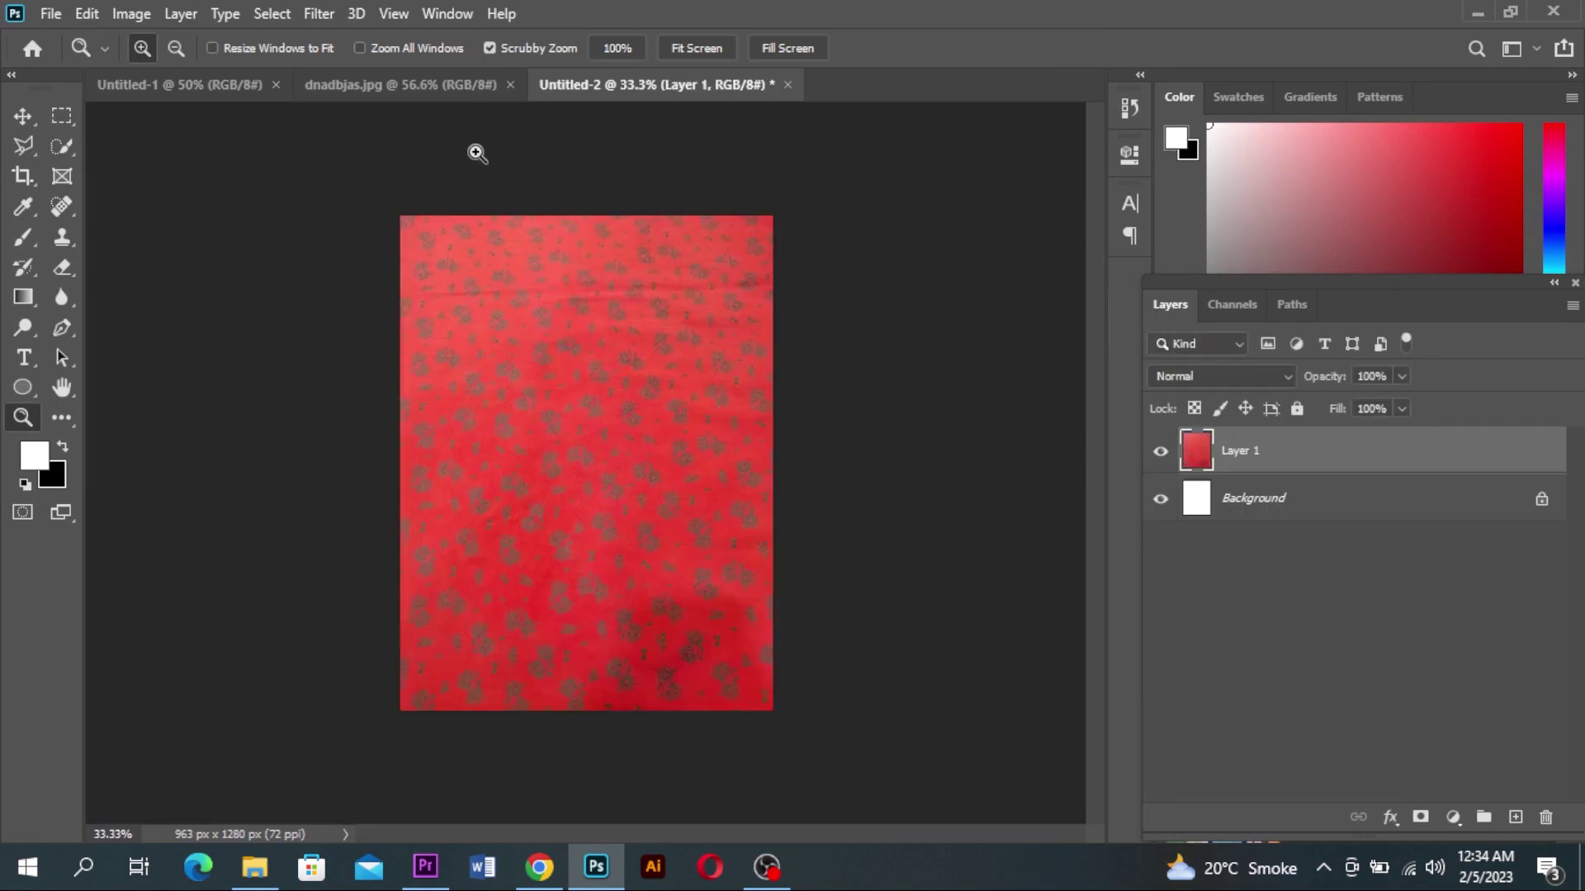
Return to dnadbjas.jpg and undo the layer merge to bring back the separate shirt groups
left_click(441, 92)
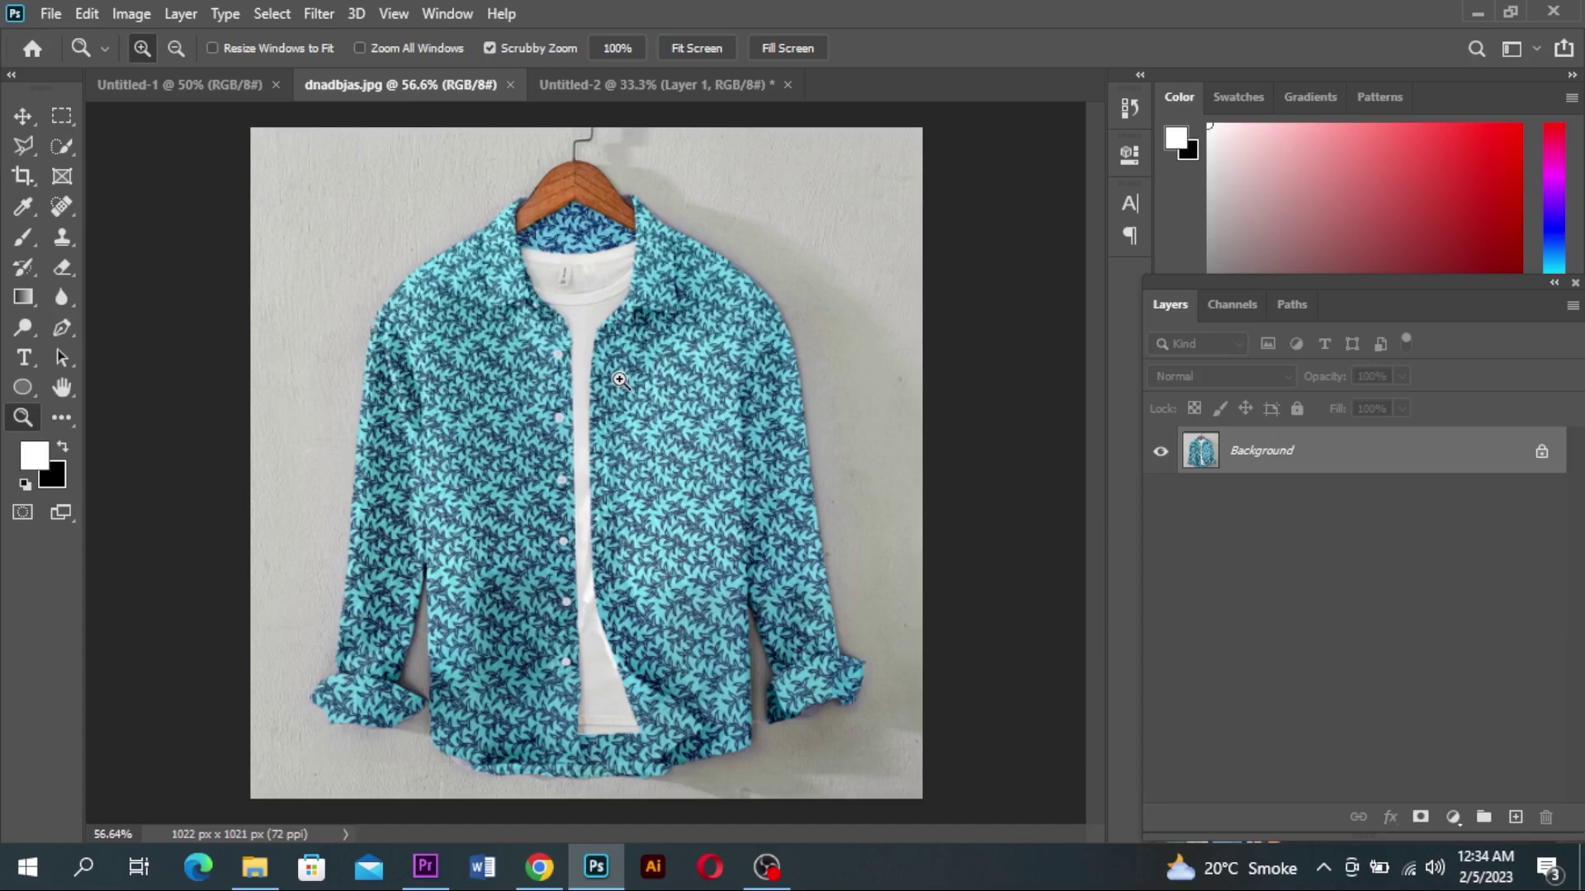
left_click_drag(625, 388, 623, 386)
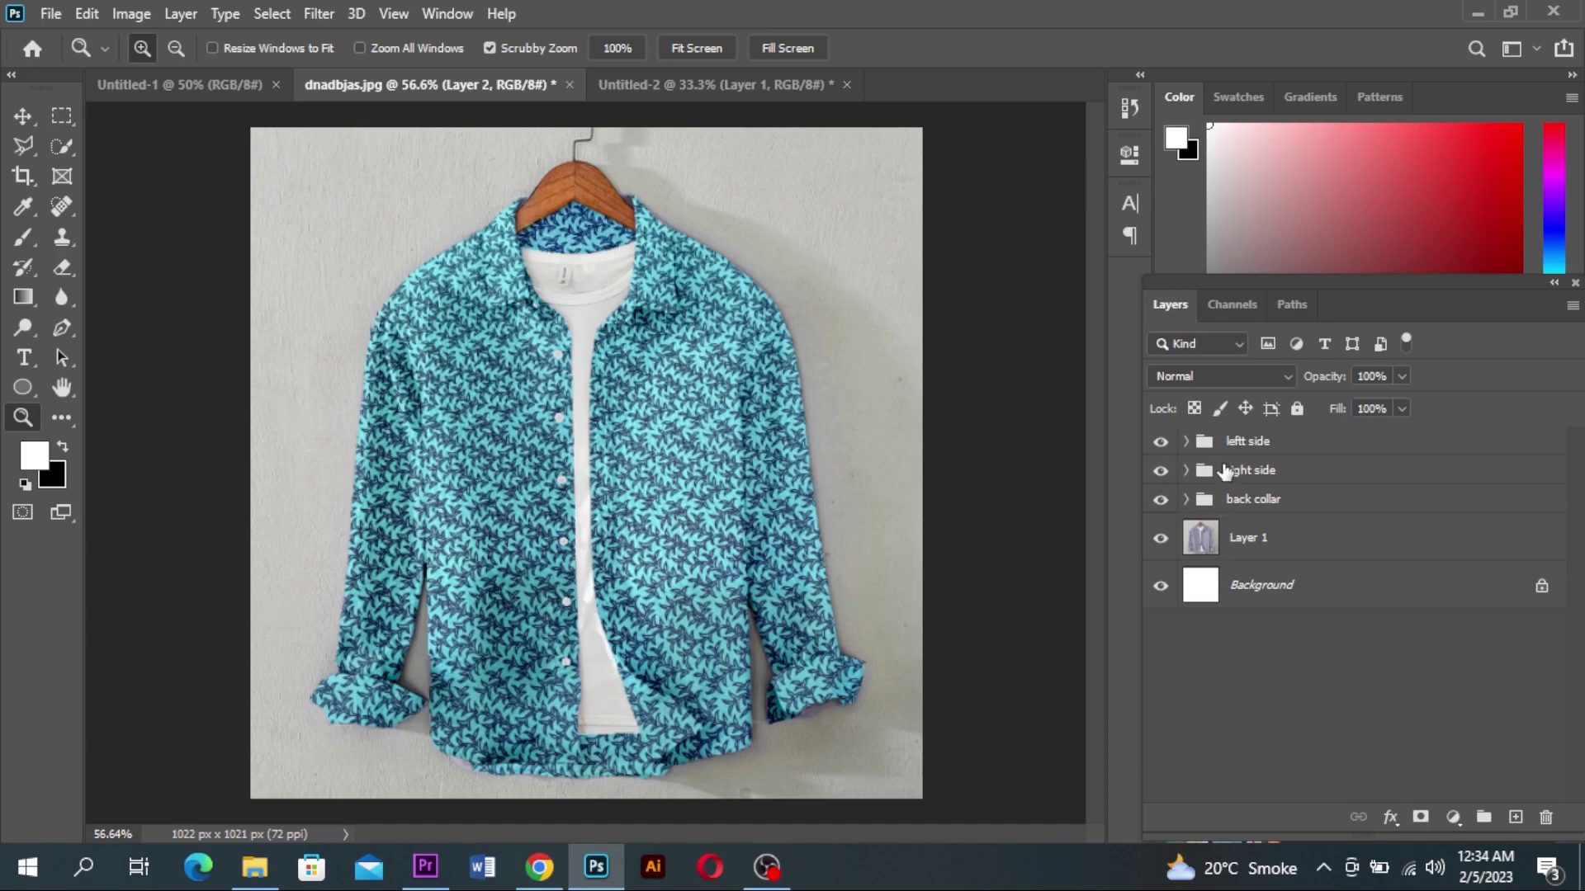
key("ctrl+shift+e")
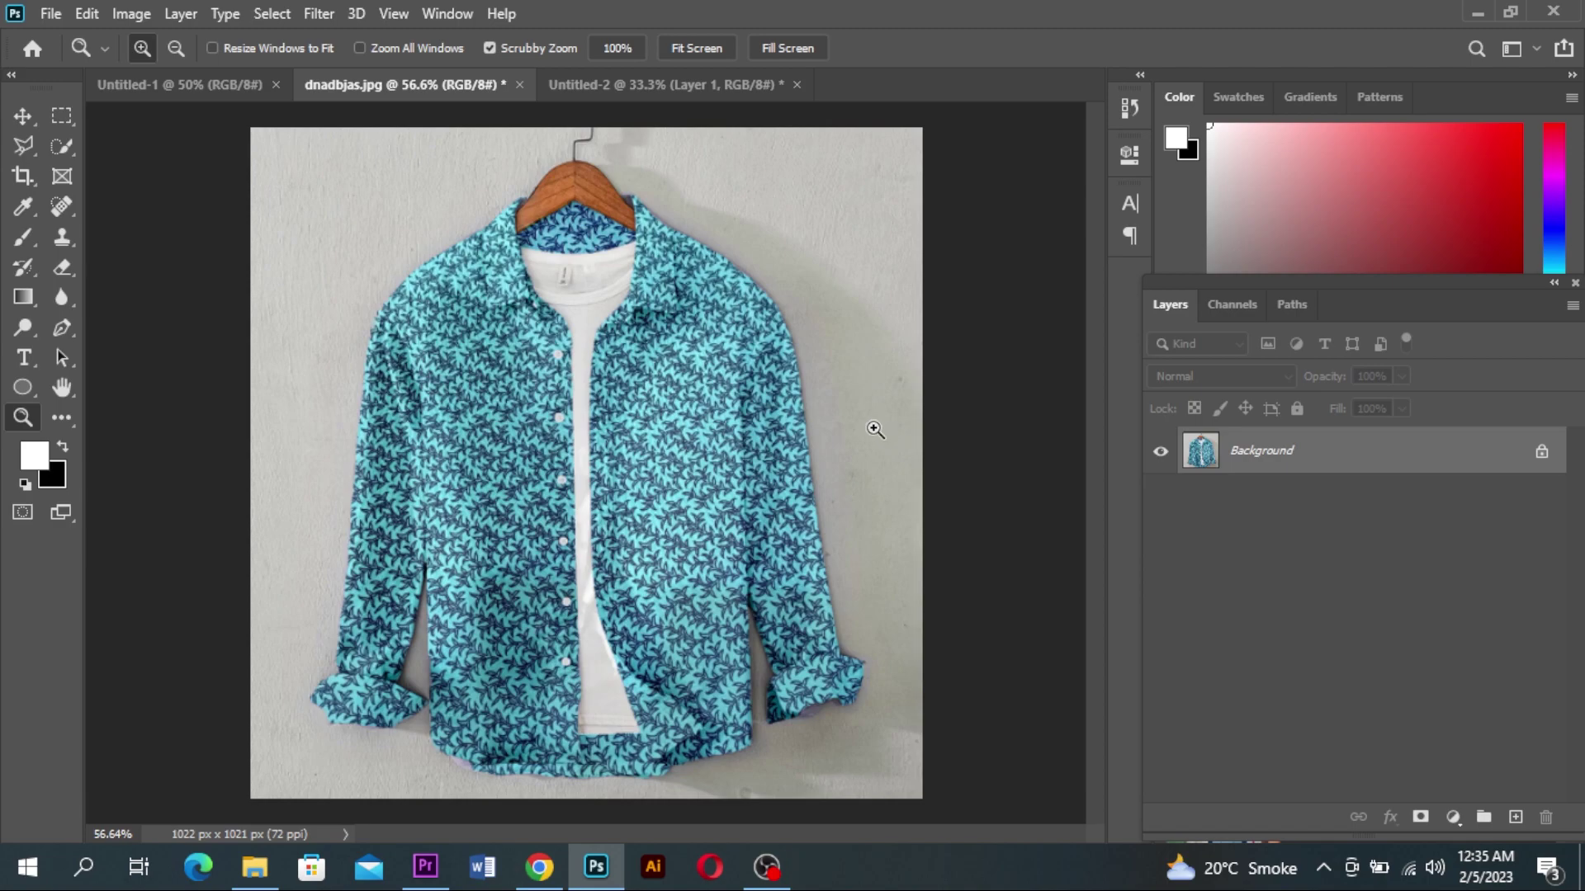
key("ctrl+z")
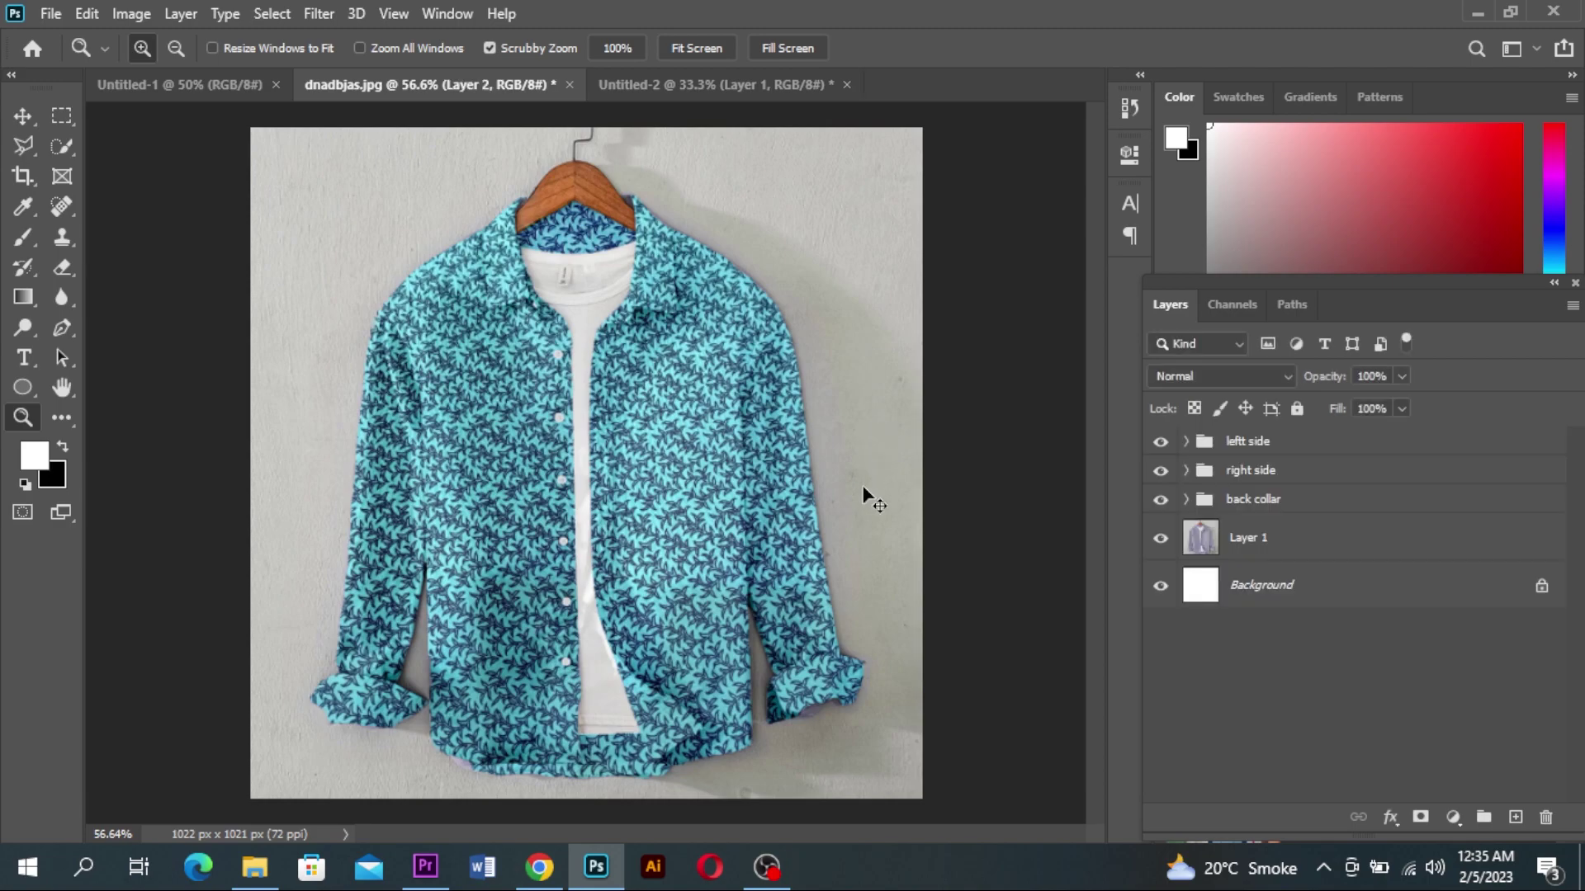
Examine the leftt side, right side and back collar groups, including the layers inside the leftt side group
left_click(1203, 447)
left_click(1252, 471)
left_click(1267, 501)
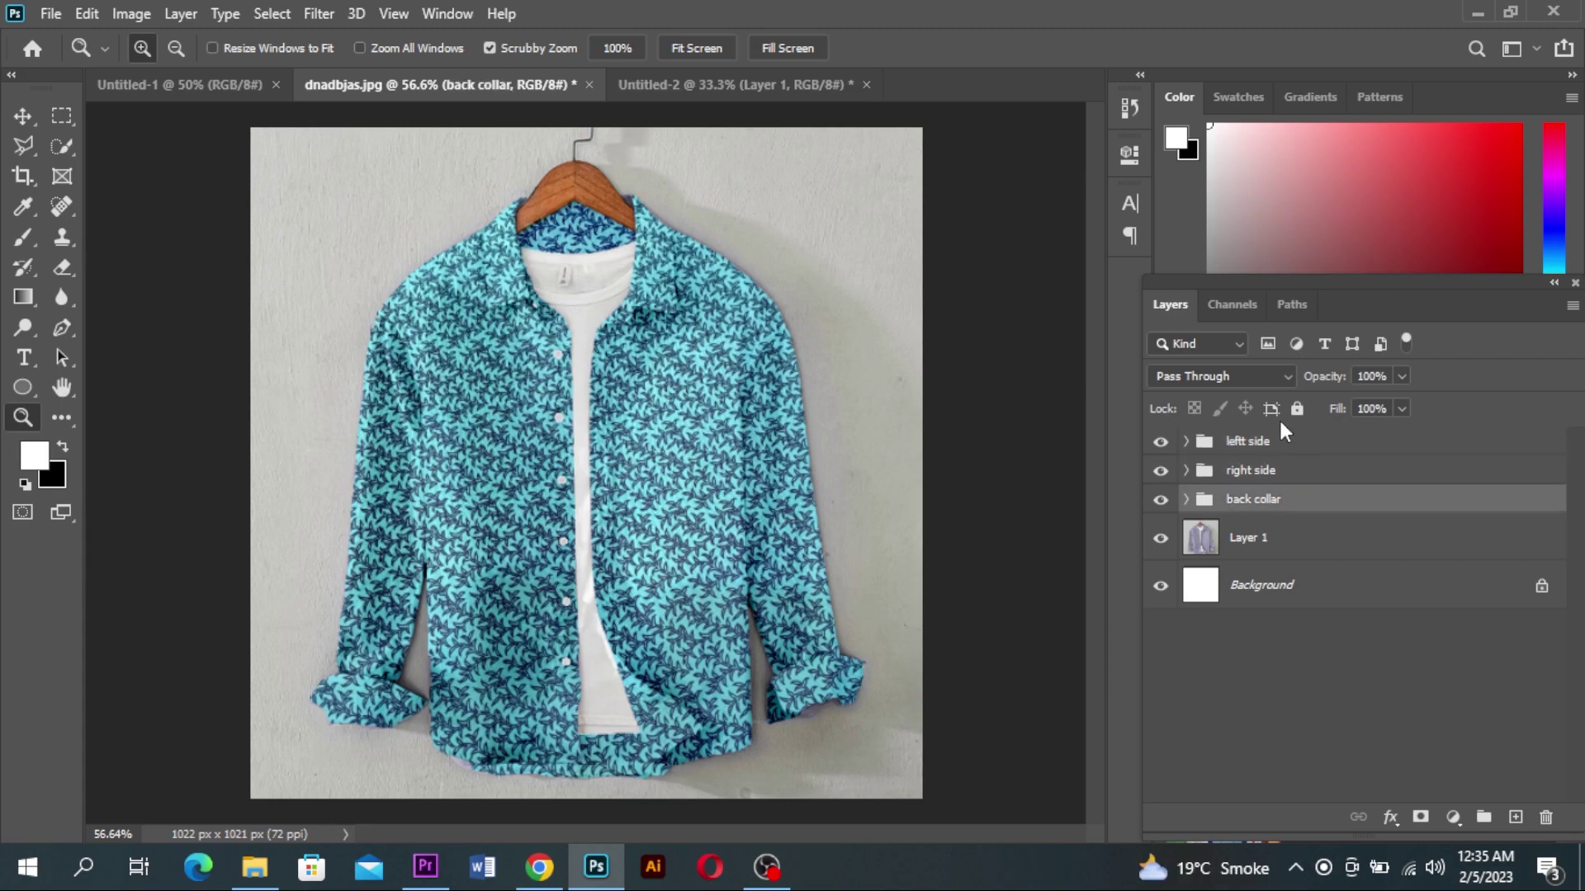
left_click(1275, 451)
left_click(1267, 470)
left_click(1259, 500)
left_click(1248, 447)
left_click(1187, 442)
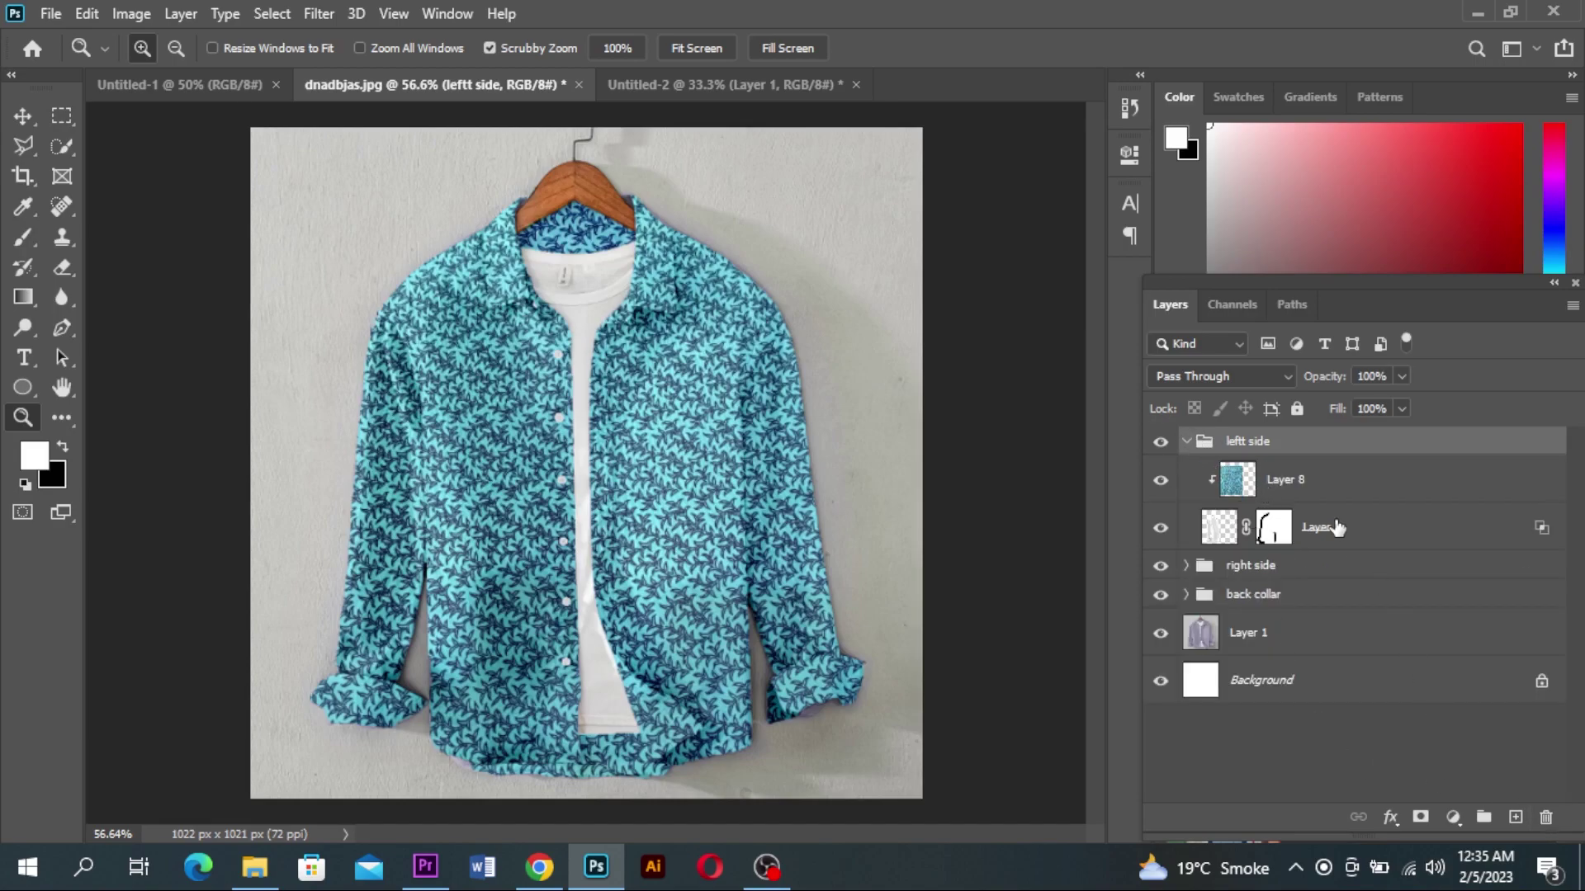
left_click(1313, 479)
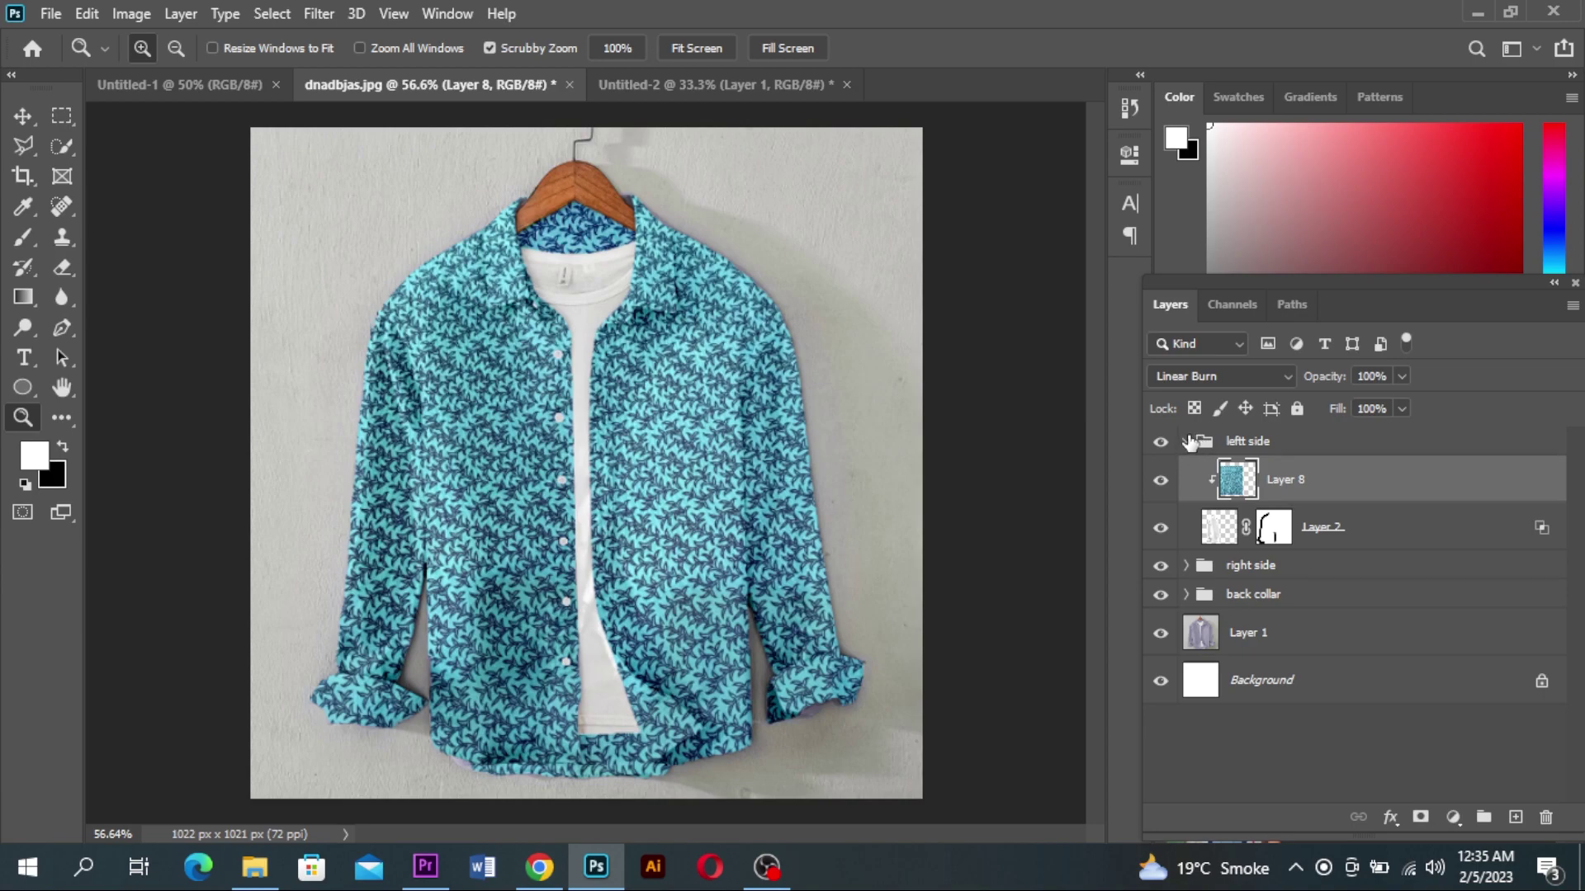
left_click(1187, 442)
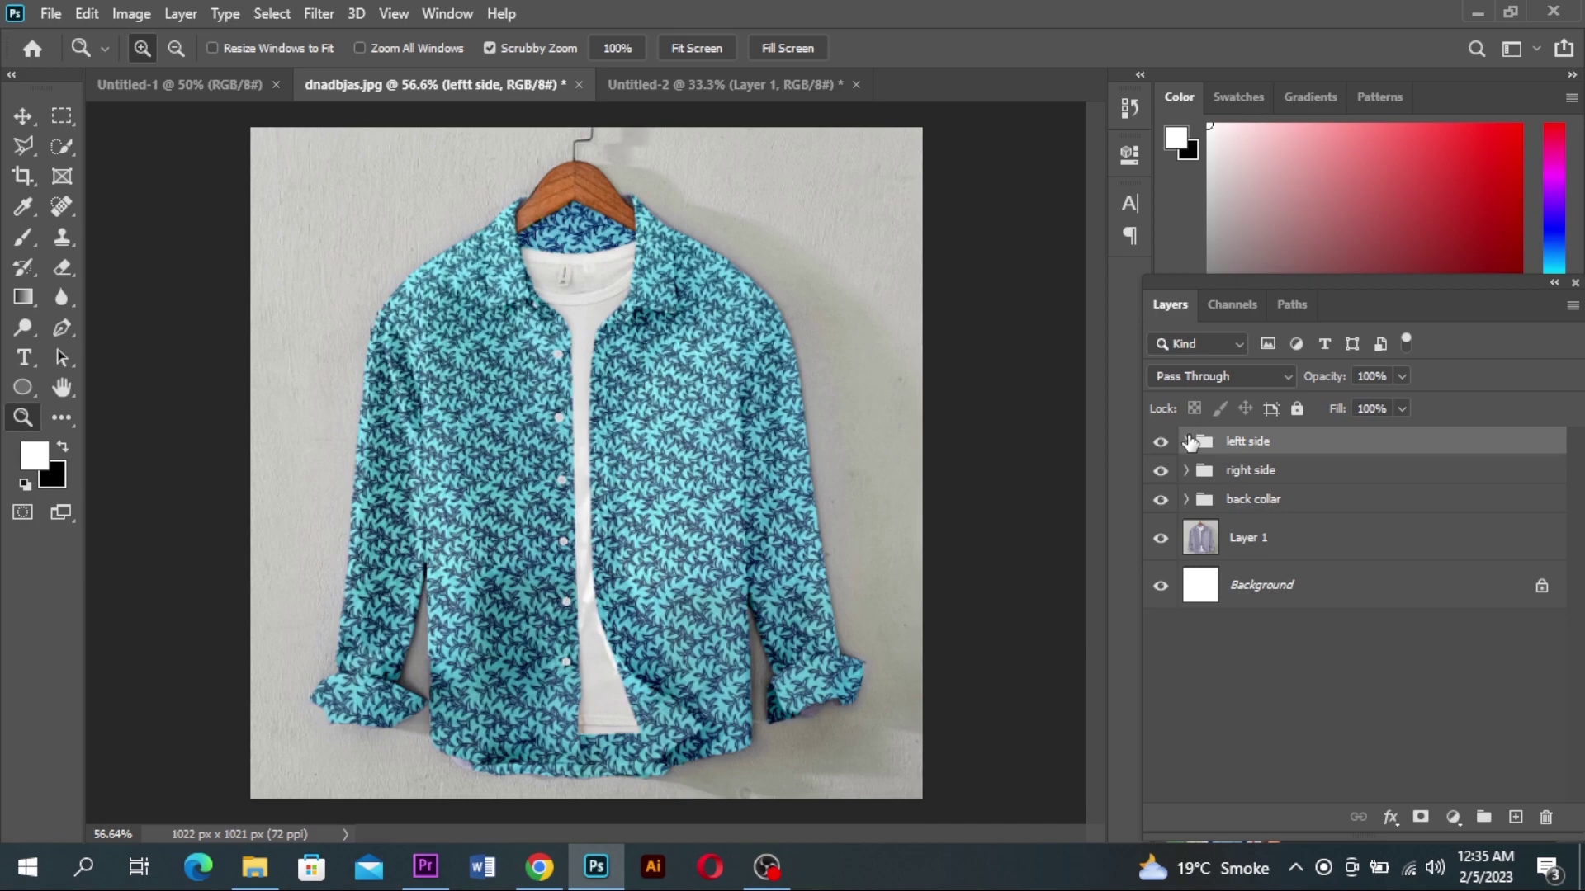
Merge all visible layers of the shirt image and unlock the merged background layer
key("ctrl+shift+e")
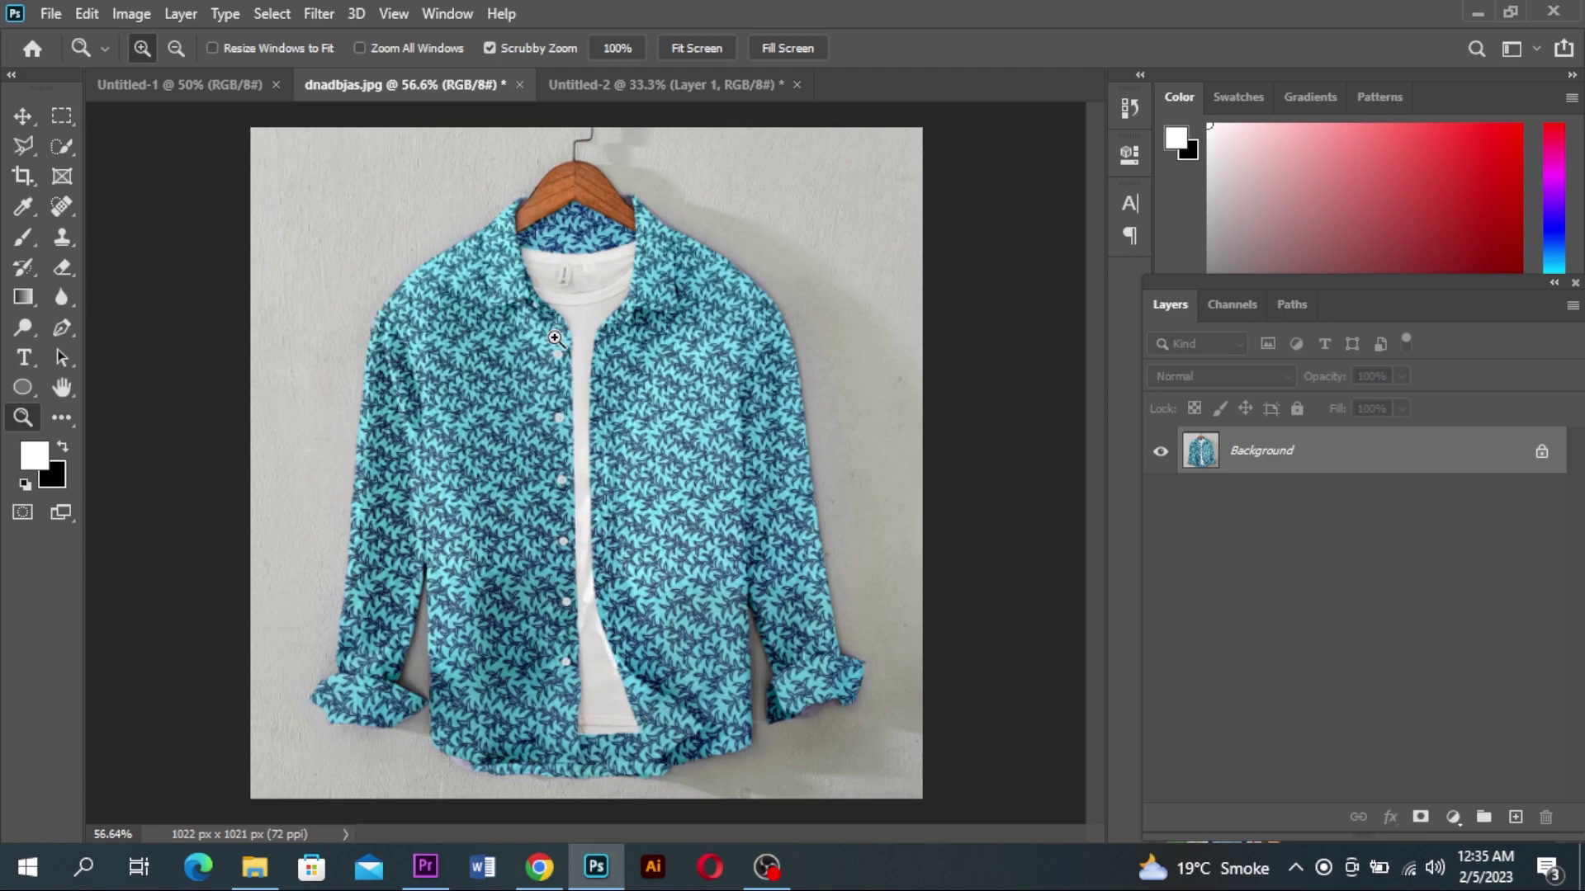
left_click(1540, 451)
Open the Camera Raw Filter for the unlocked shirt layer
left_click(319, 13)
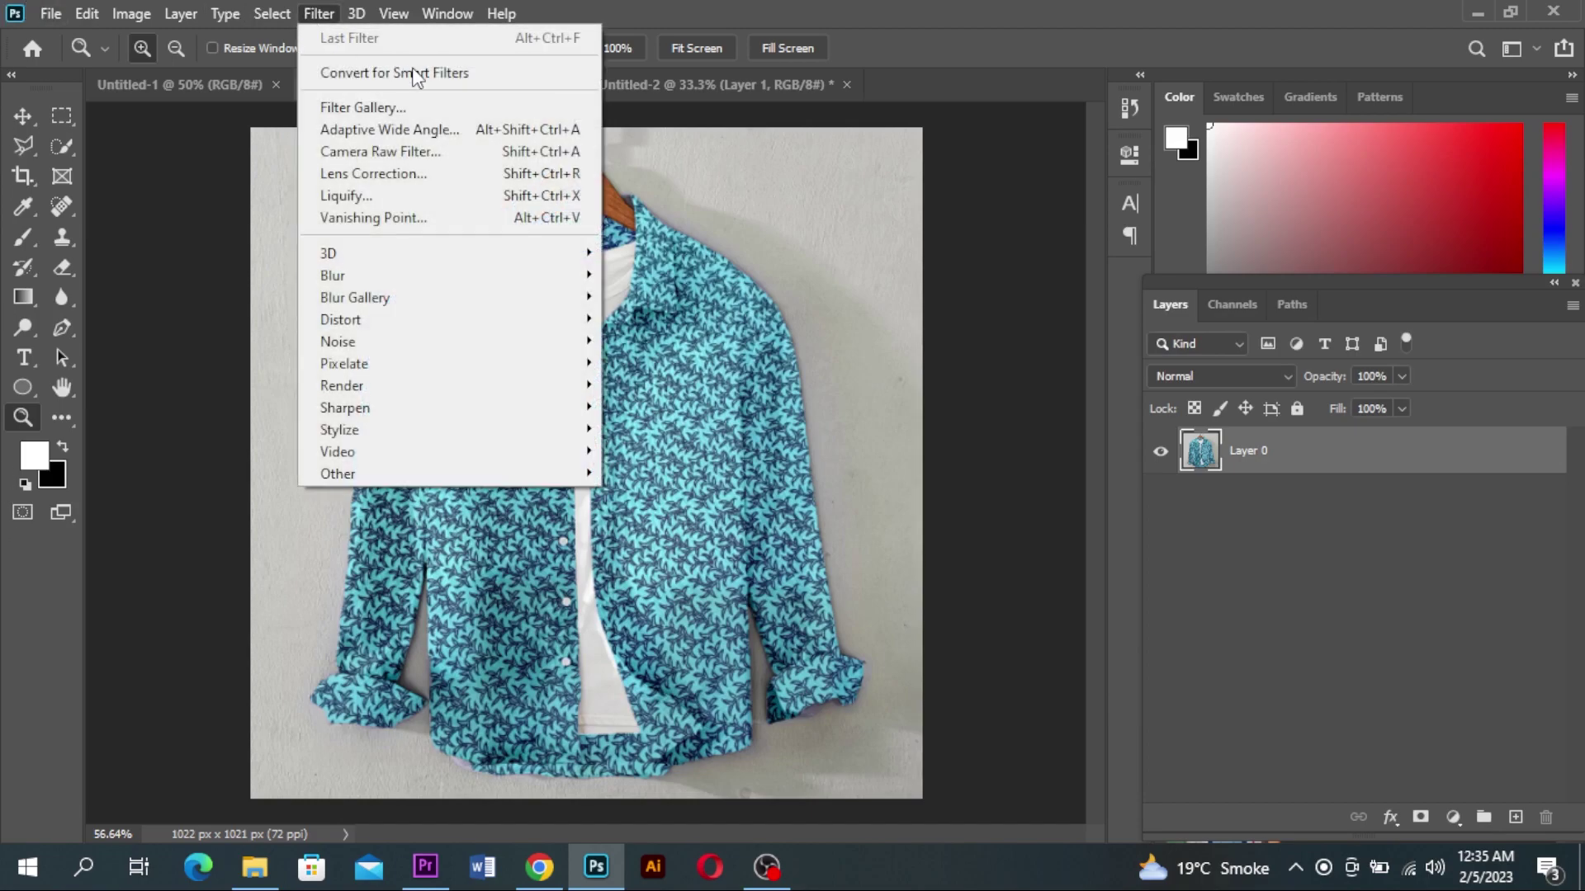
left_click(982, 146)
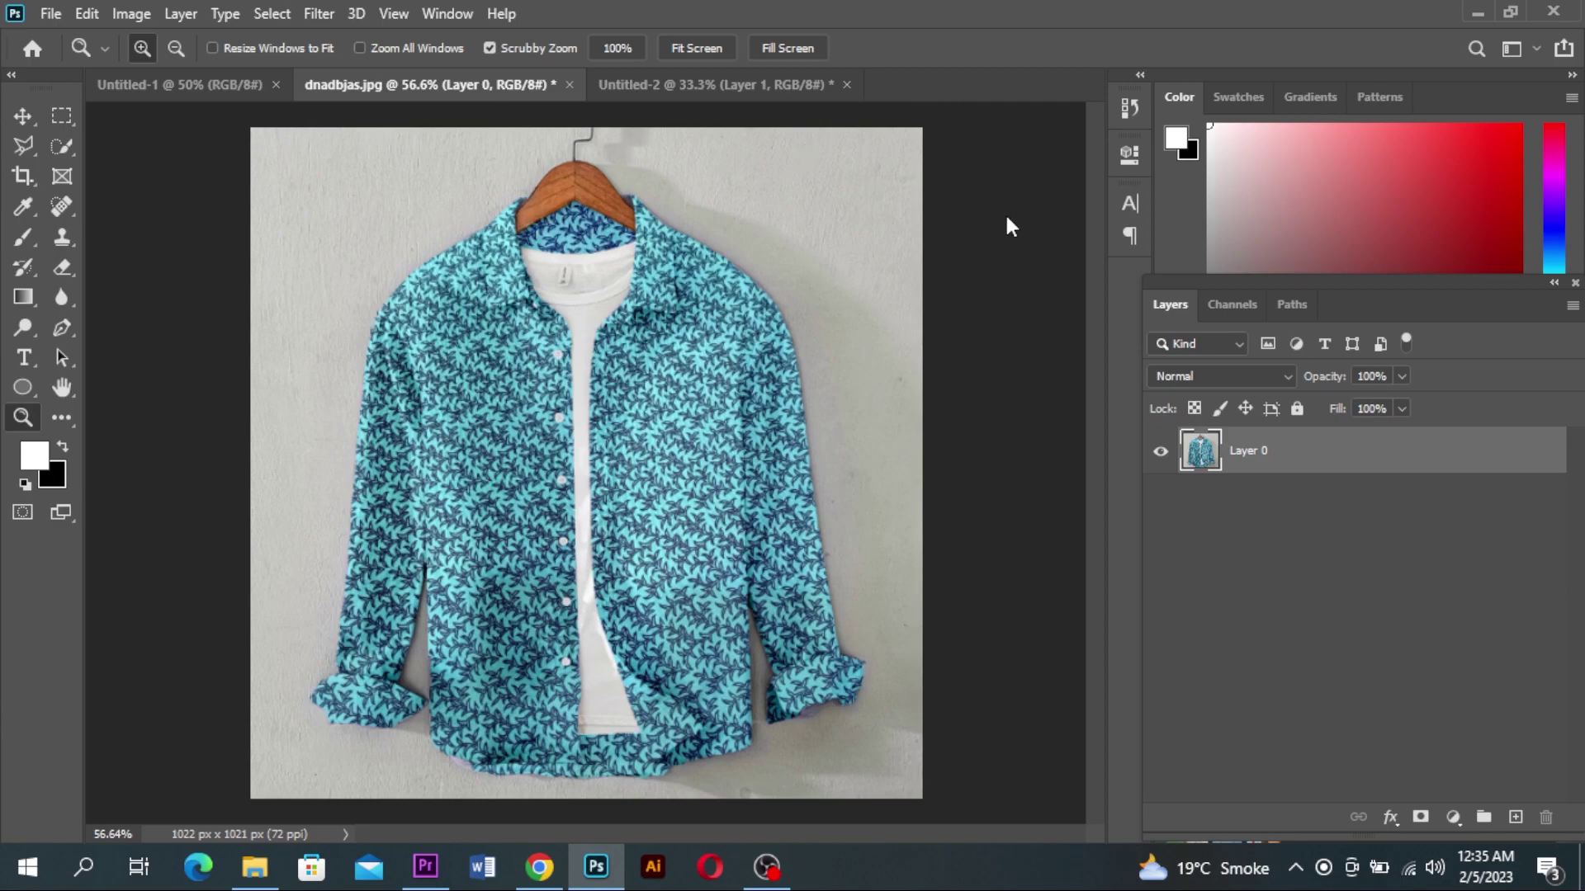
key("ctrl+shift+a")
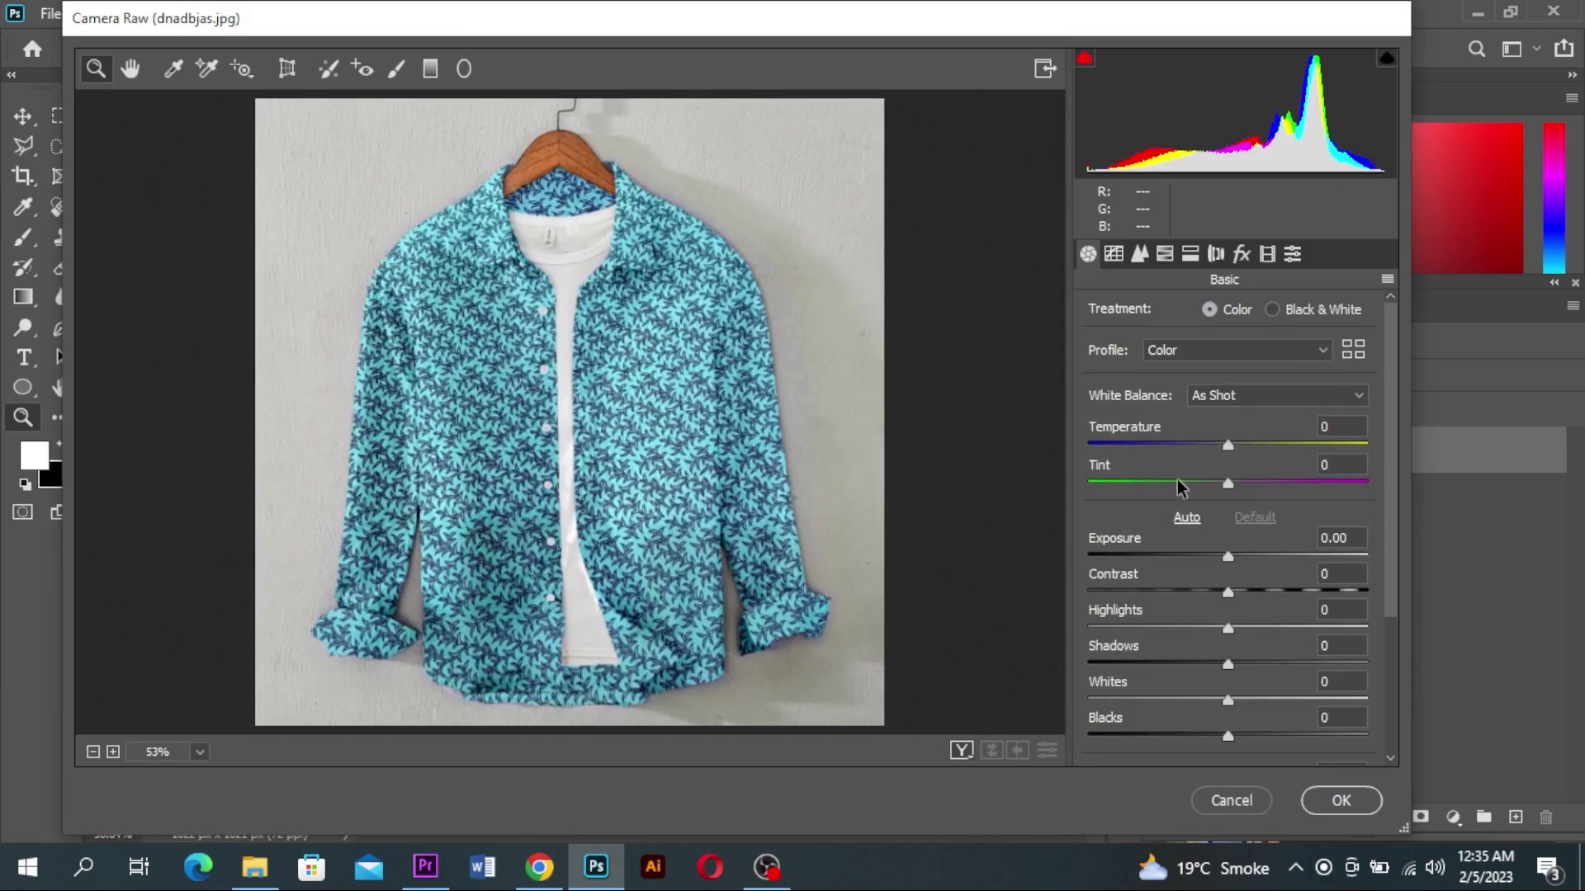
Try a Temperature of -3 and an Exposure of +0.25 on the shirt image, resetting each to 0
mouse_move(1228, 446)
left_mouse_down()
mouse_move(1087, 444)
mouse_move(1390, 444)
mouse_move(1221, 452)
left_mouse_up()
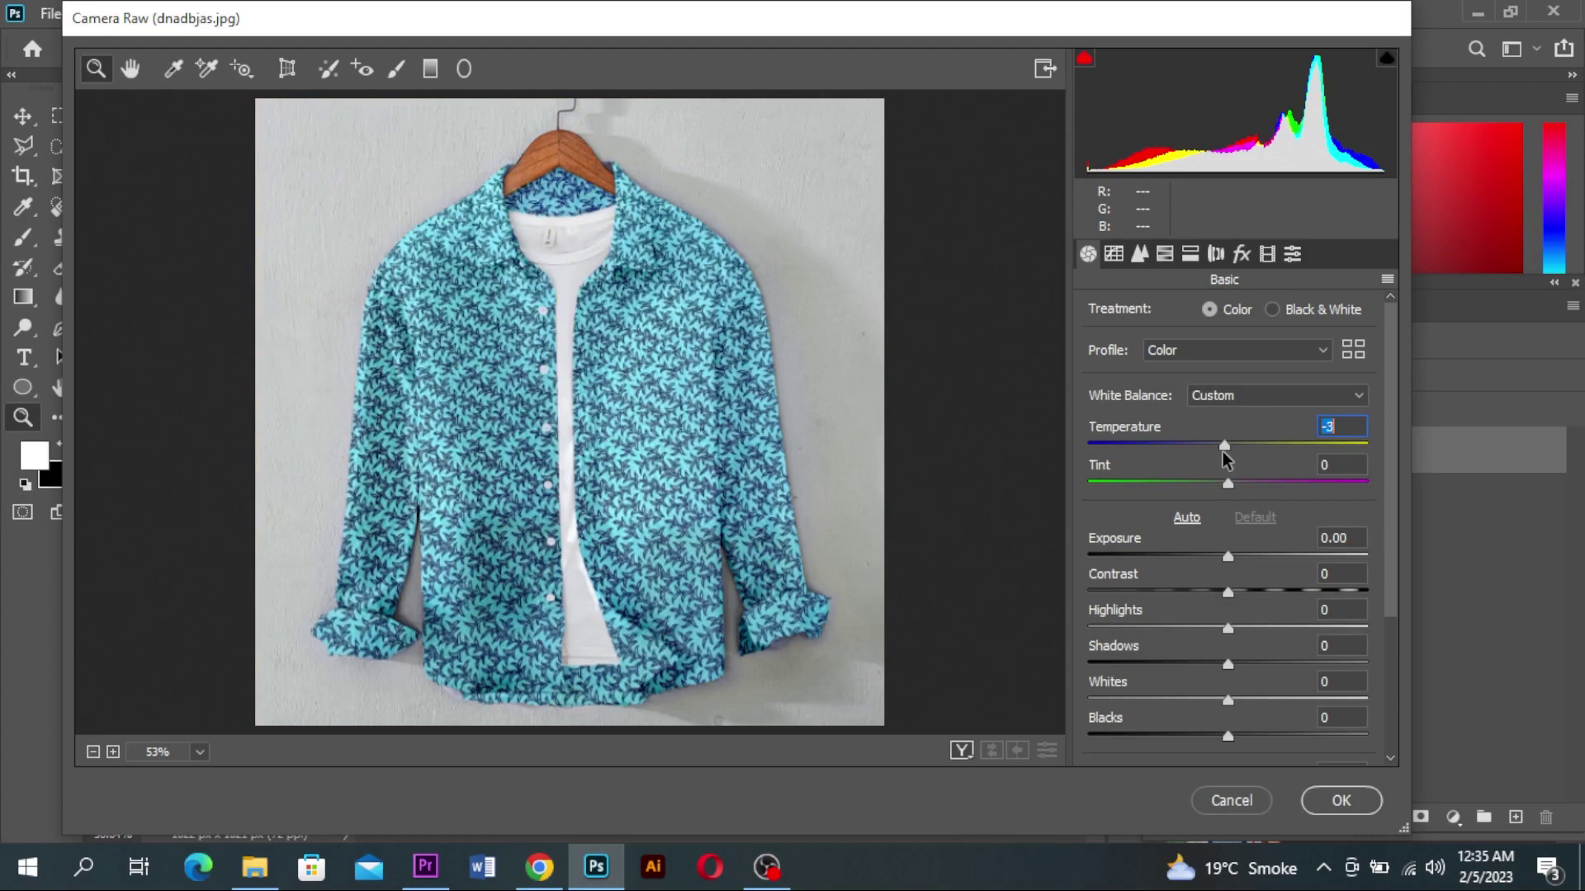
key("BackSpace")
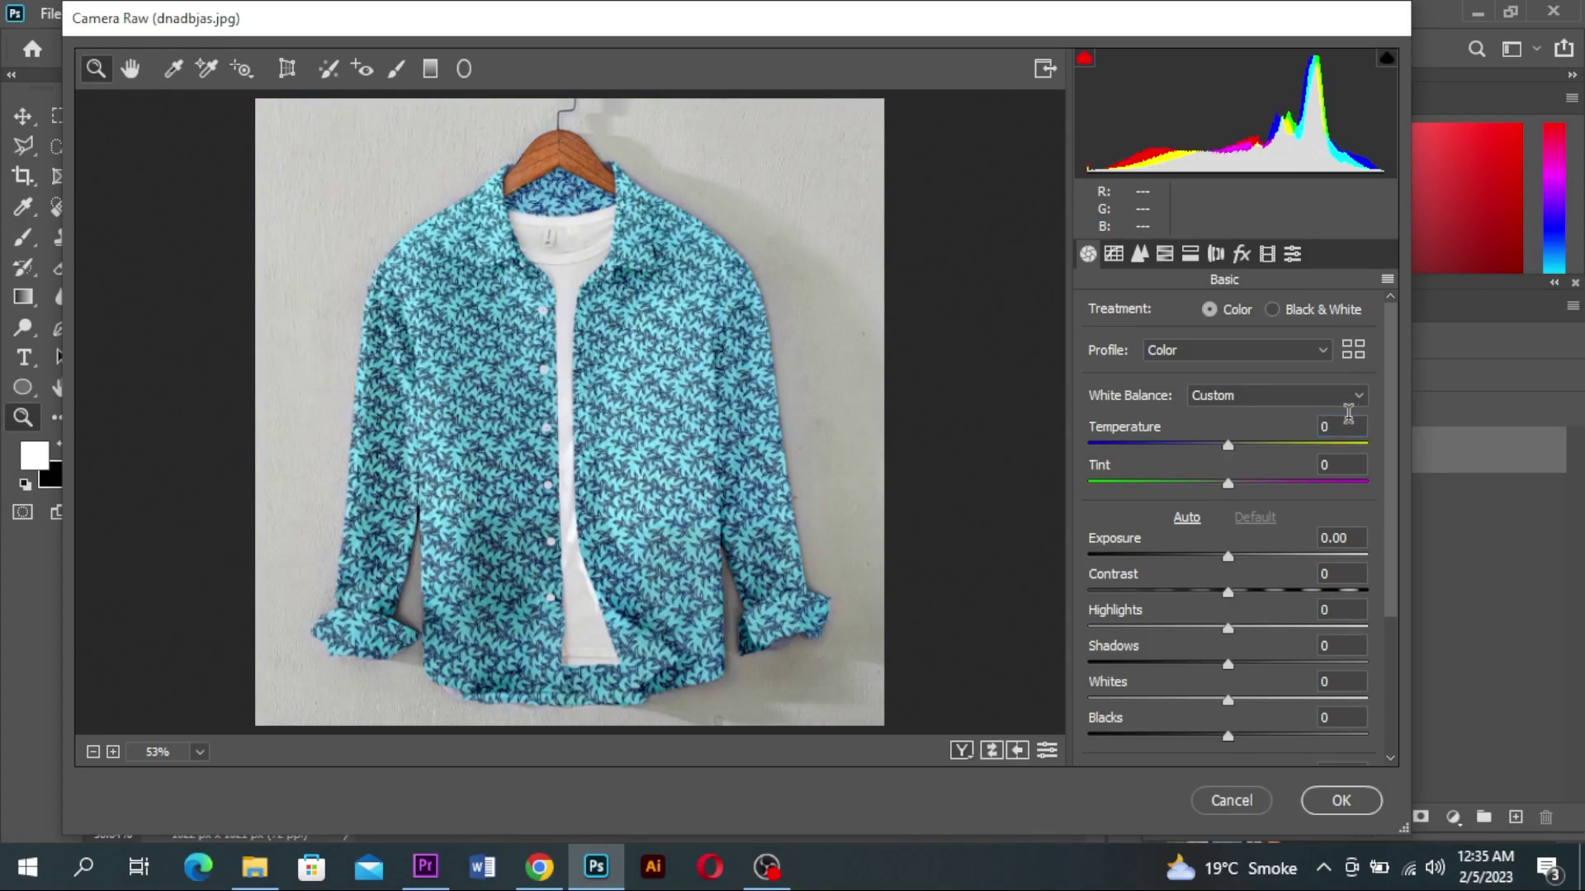
mouse_move(1230, 556)
left_mouse_down()
mouse_move(1285, 558)
mouse_move(1210, 558)
mouse_move(1327, 565)
mouse_move(1193, 558)
mouse_move(1337, 553)
mouse_move(1235, 555)
left_mouse_up()
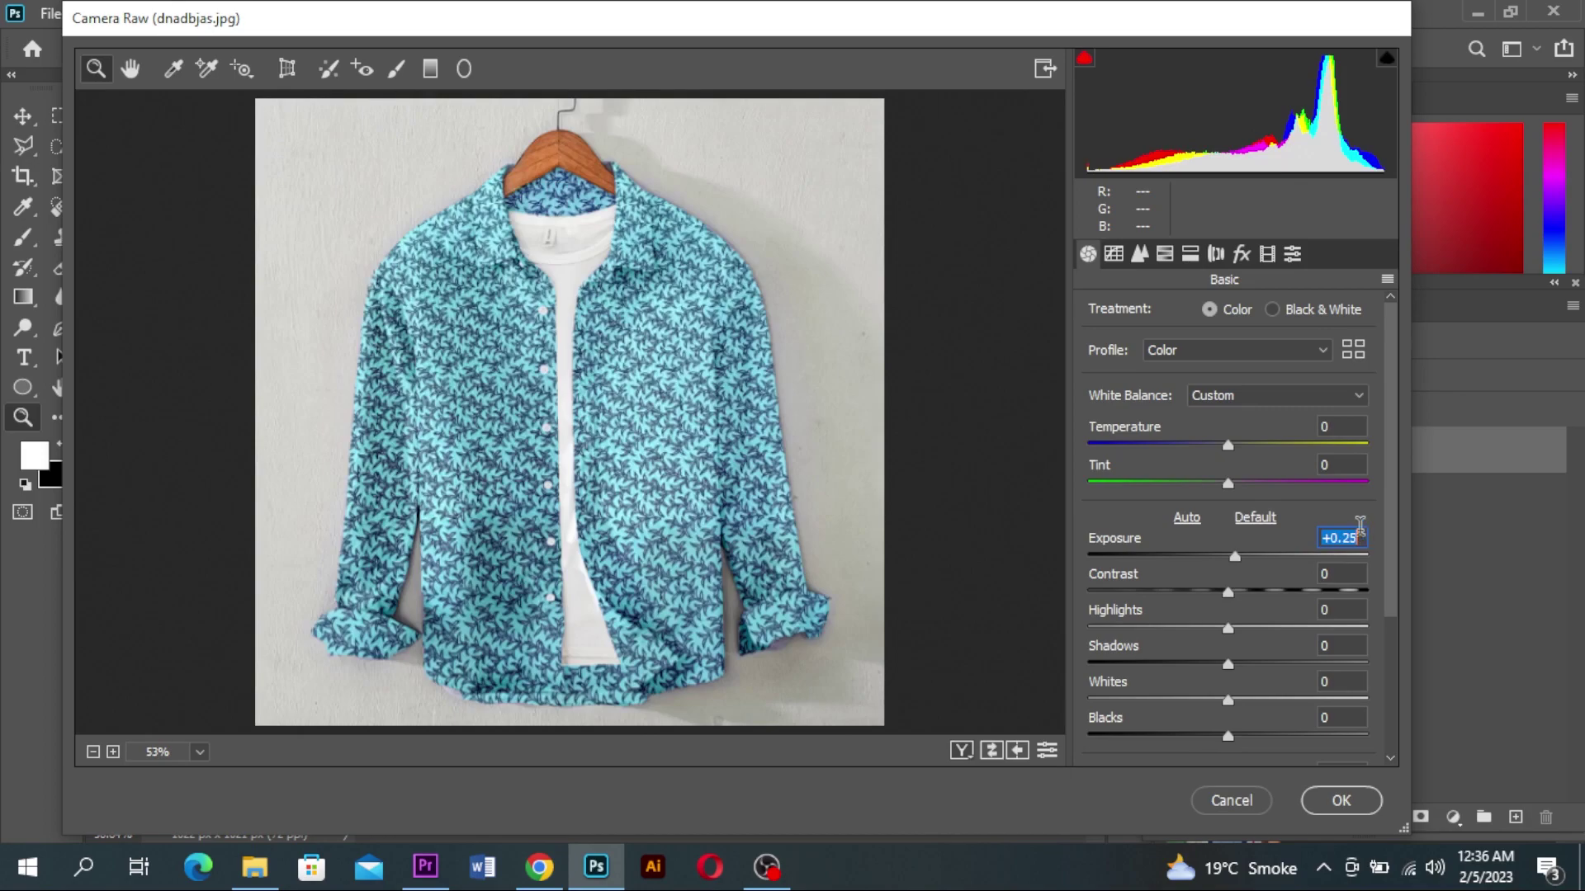
type("0")
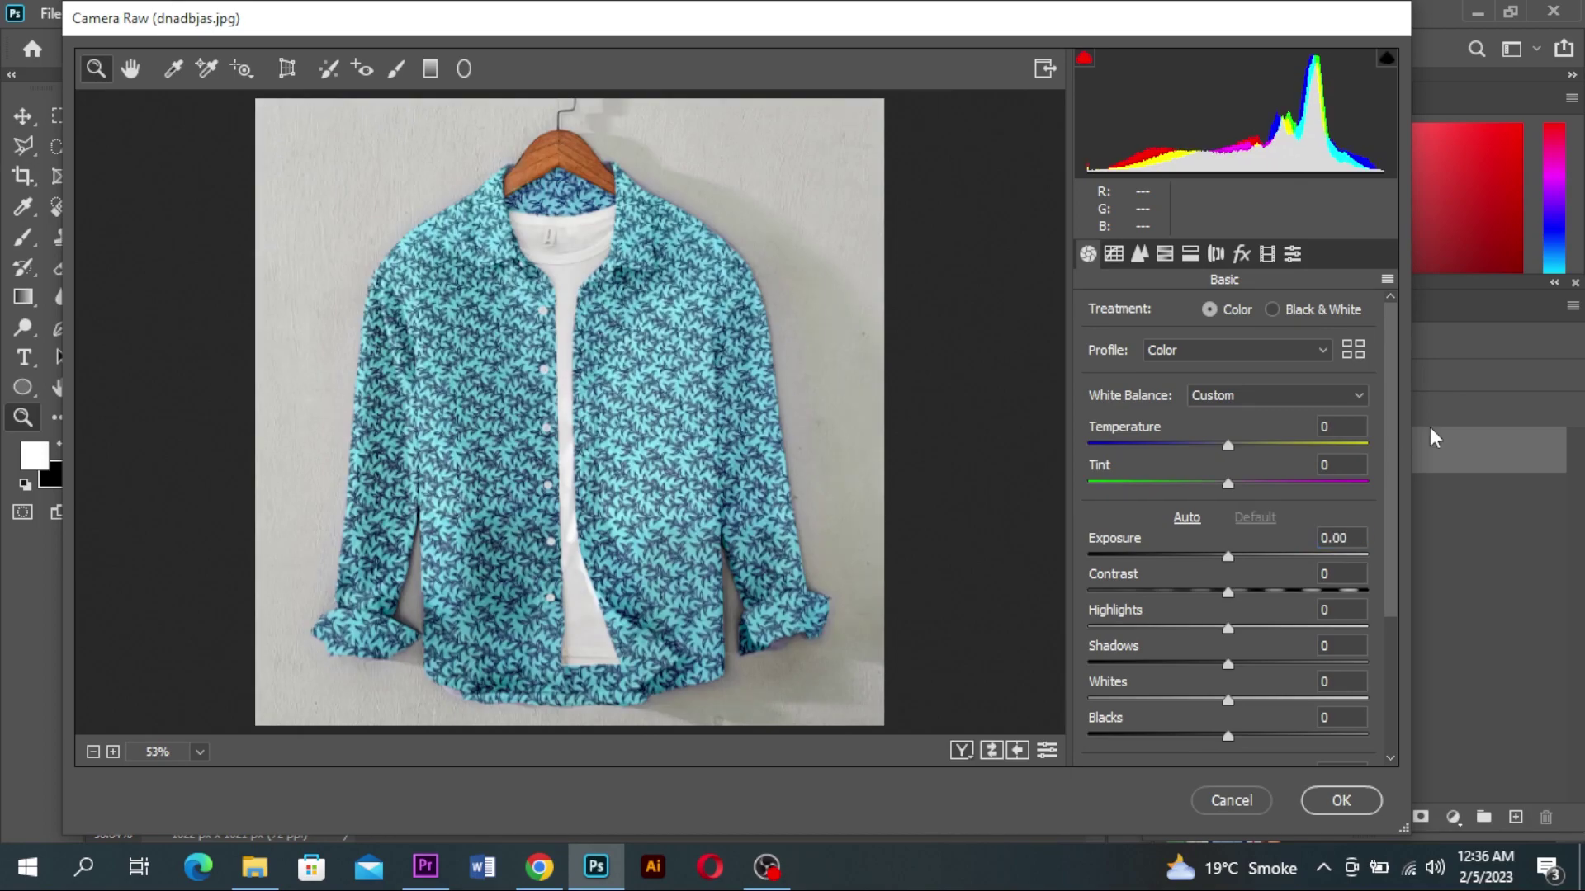
Look through the Saturation, Luminance and Hue sliders of the HSL Adjustments
left_click(1166, 256)
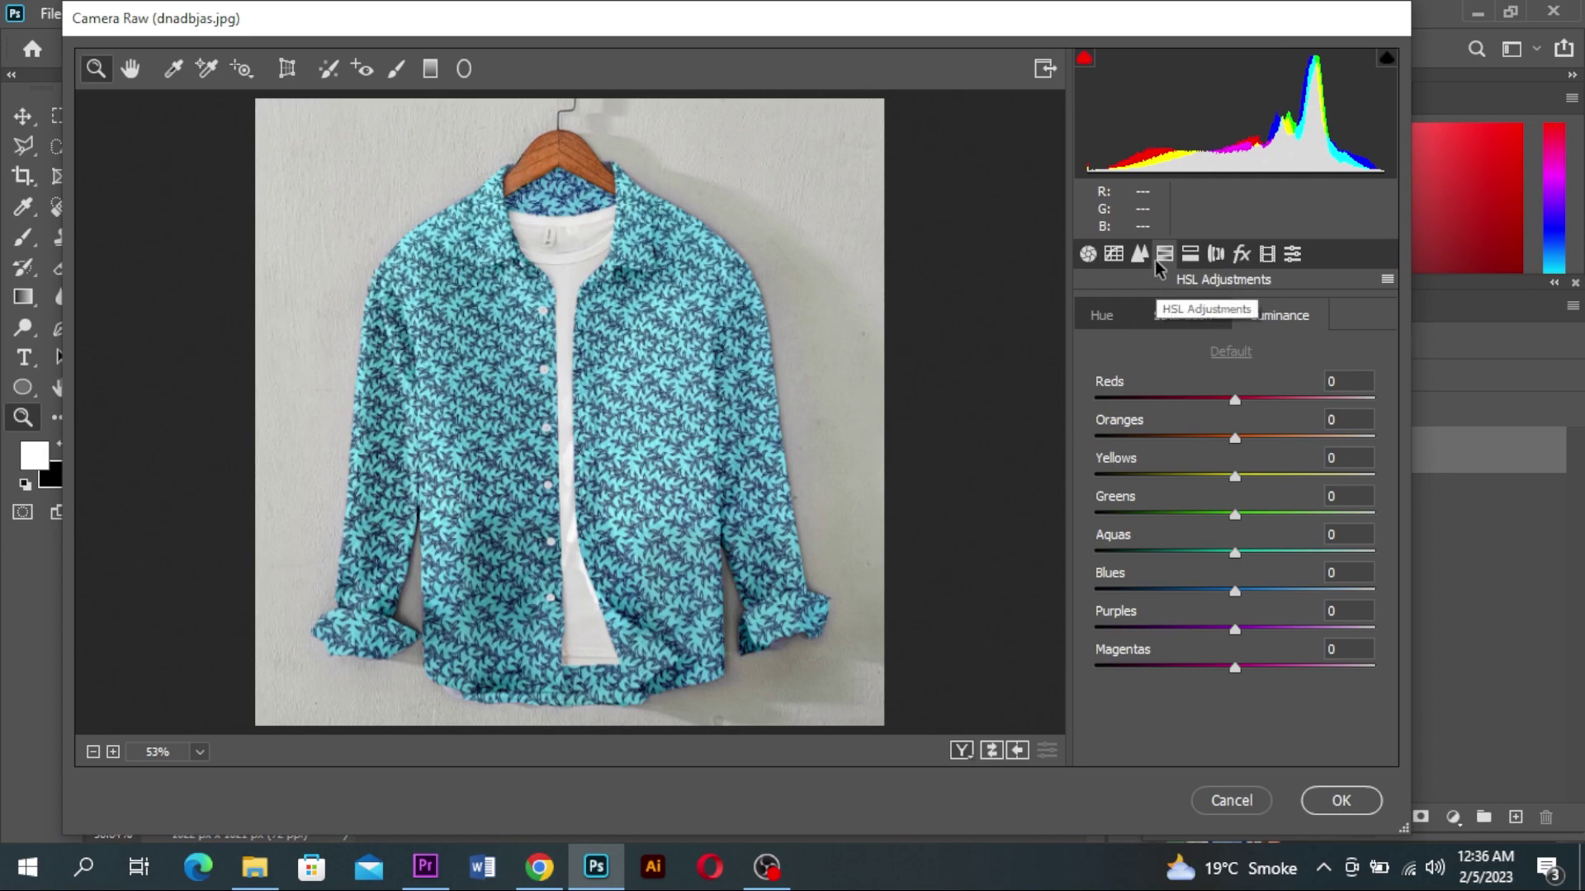
left_click(1161, 322)
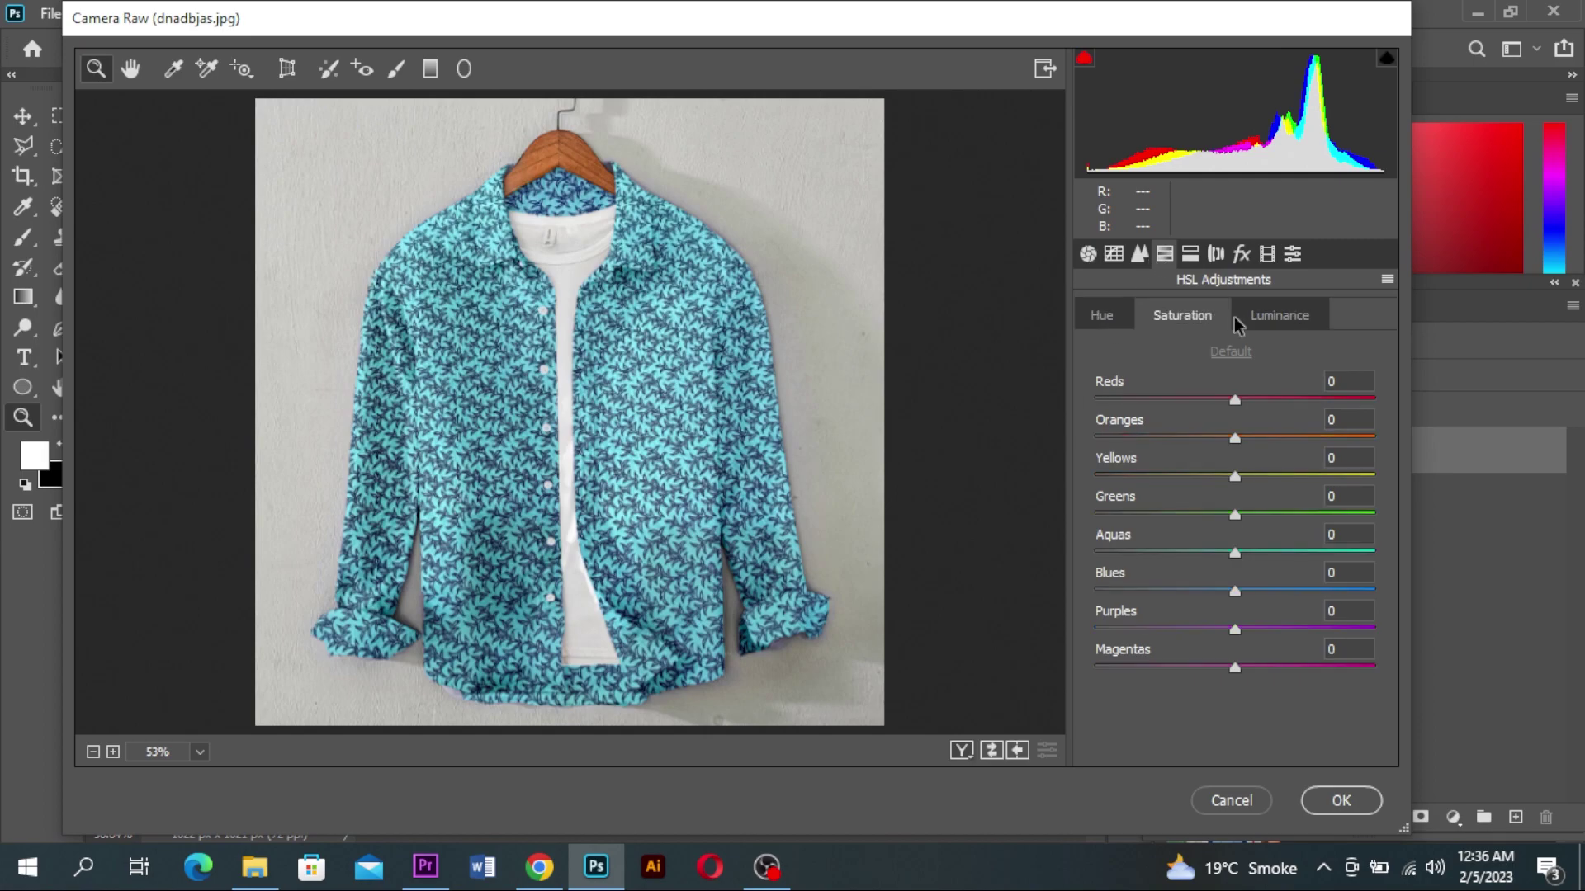
left_click(1293, 321)
left_click(1100, 322)
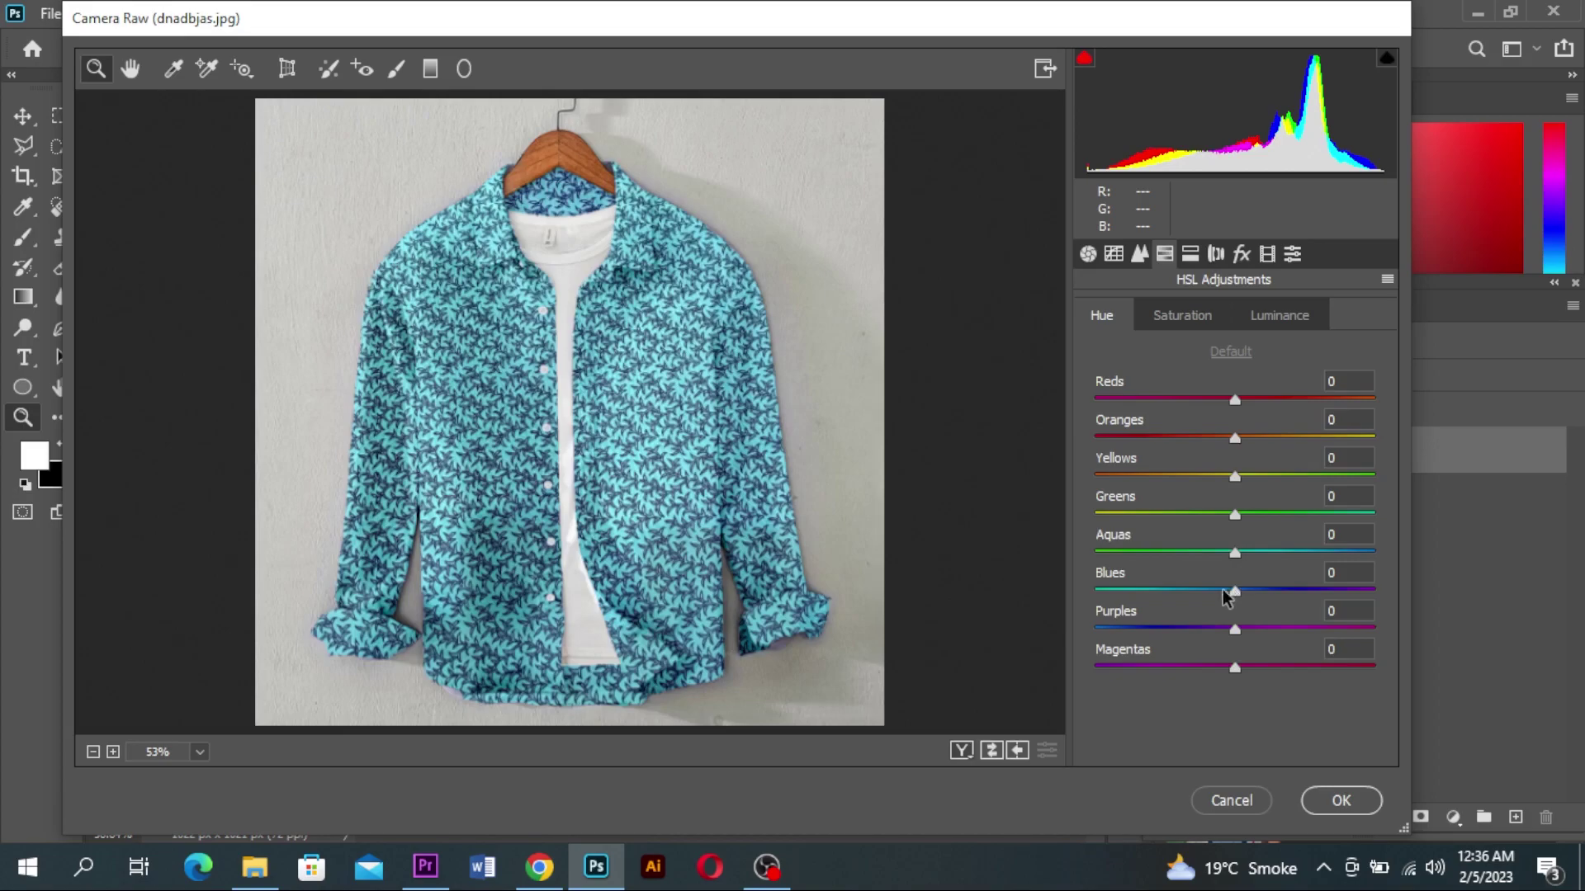
Try a Blues hue of -50 on the shirt in the HSL Adjustments, and reset it to 0
left_click_drag(1233, 593, 1166, 590)
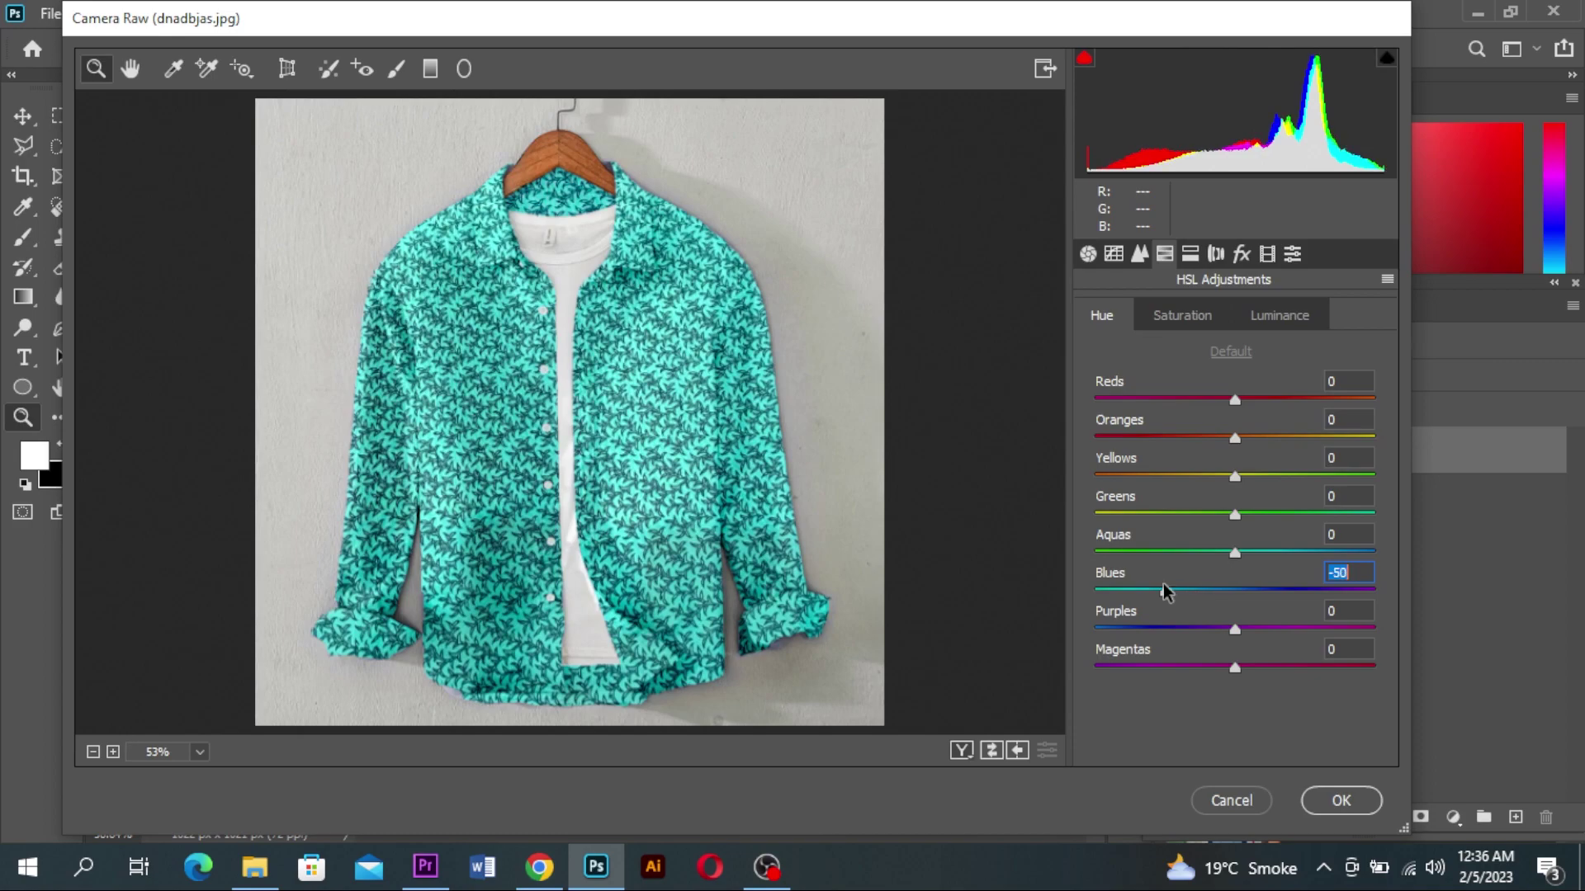
left_click(1235, 553)
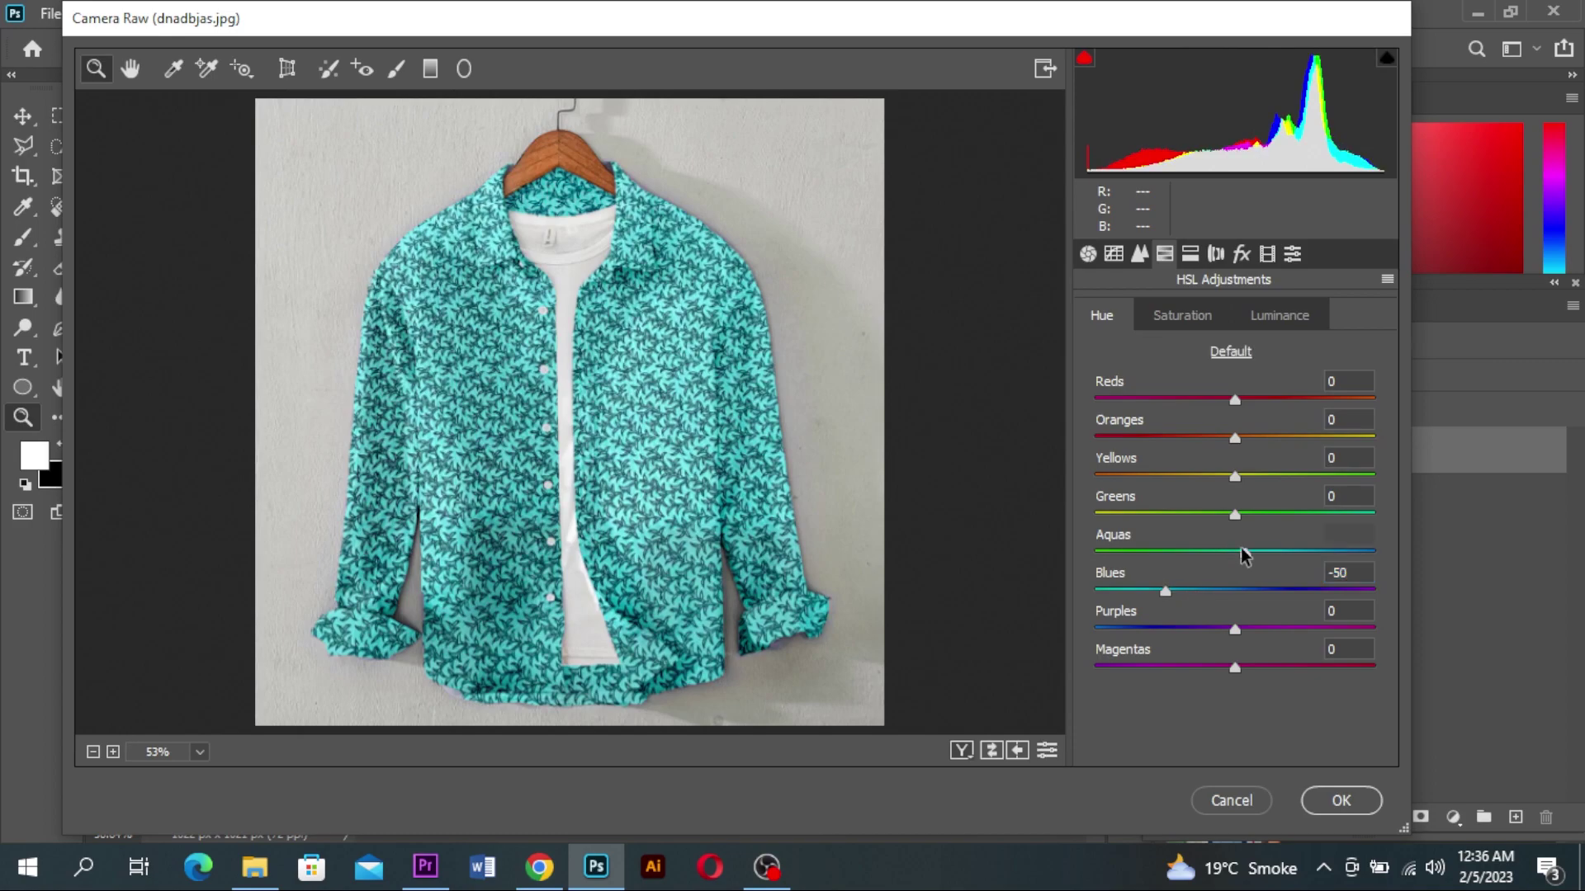
left_click(1352, 572)
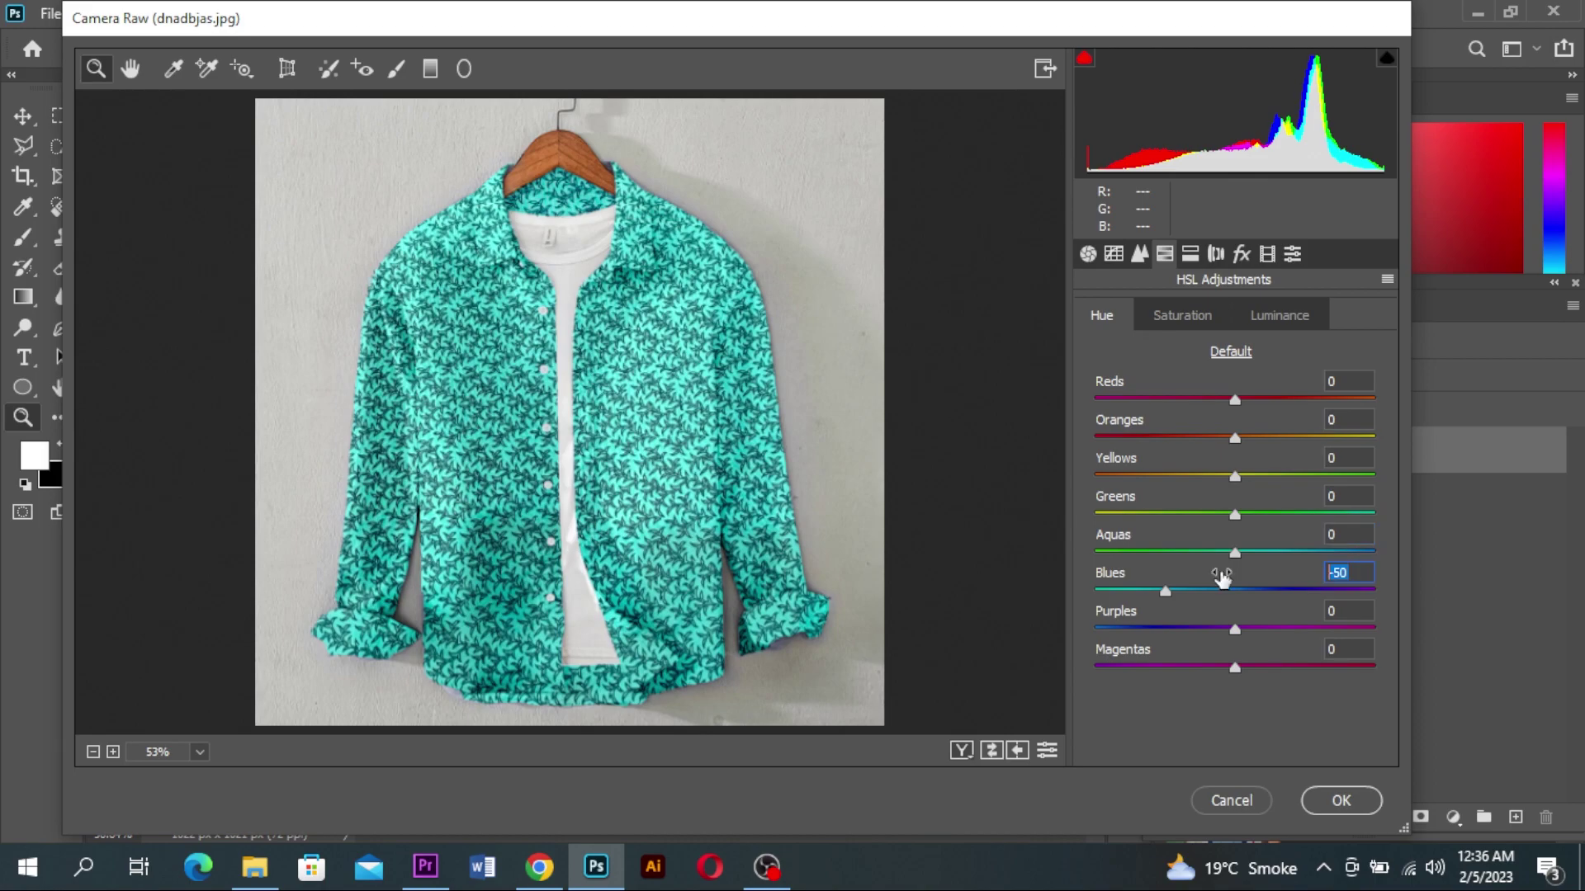
type("0")
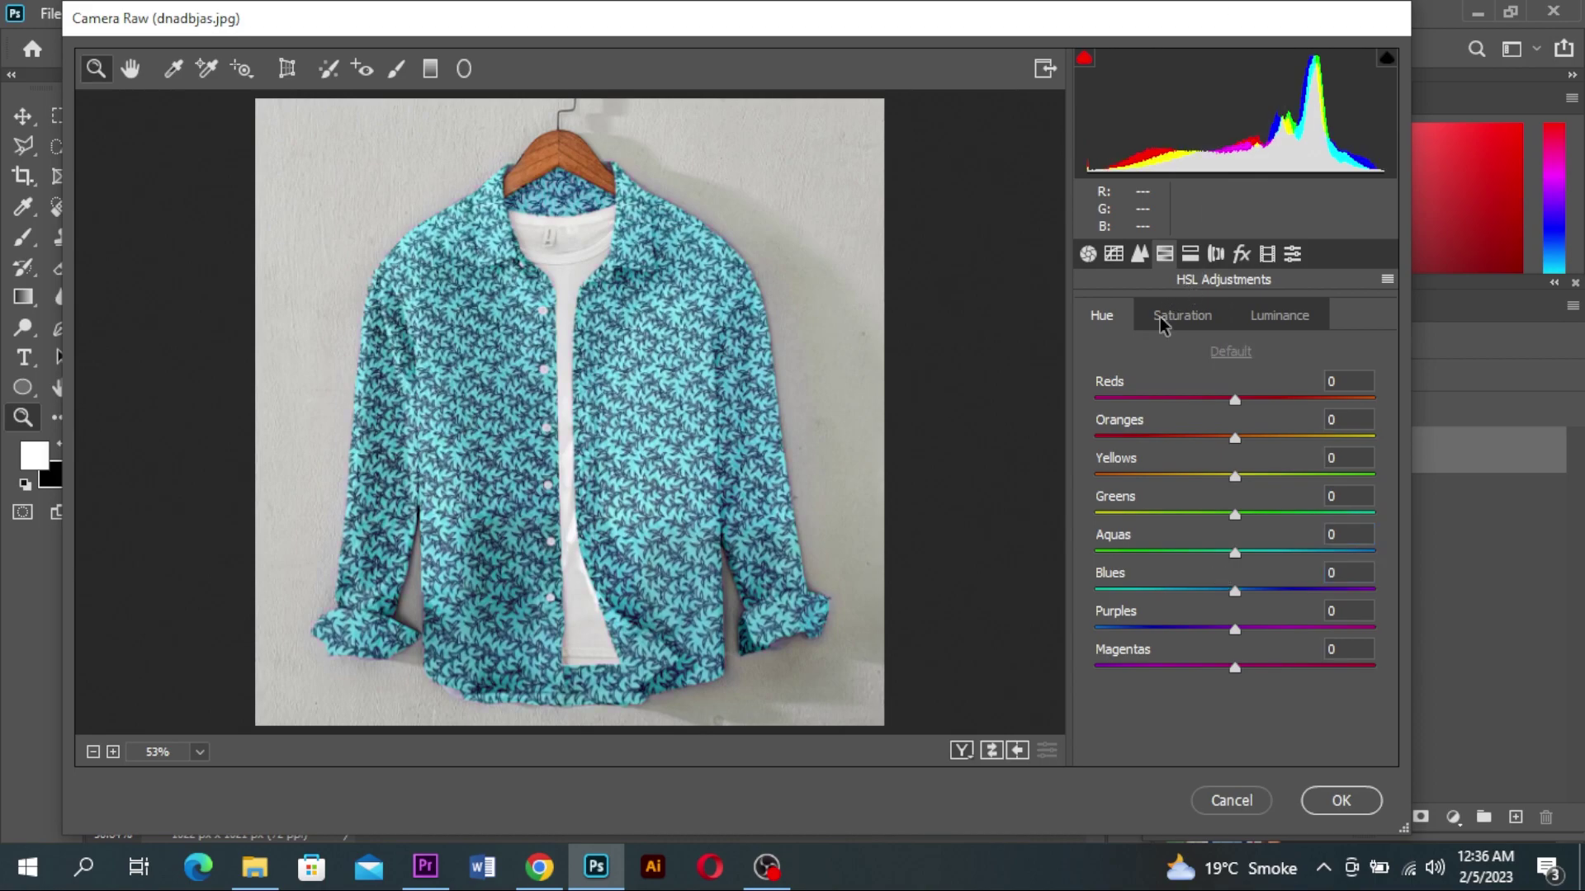
Set the basic tone adjustments to Exposure +0.10, Contrast -12, Shadows -10, Whites +8 and Blacks -3
left_click(1087, 251)
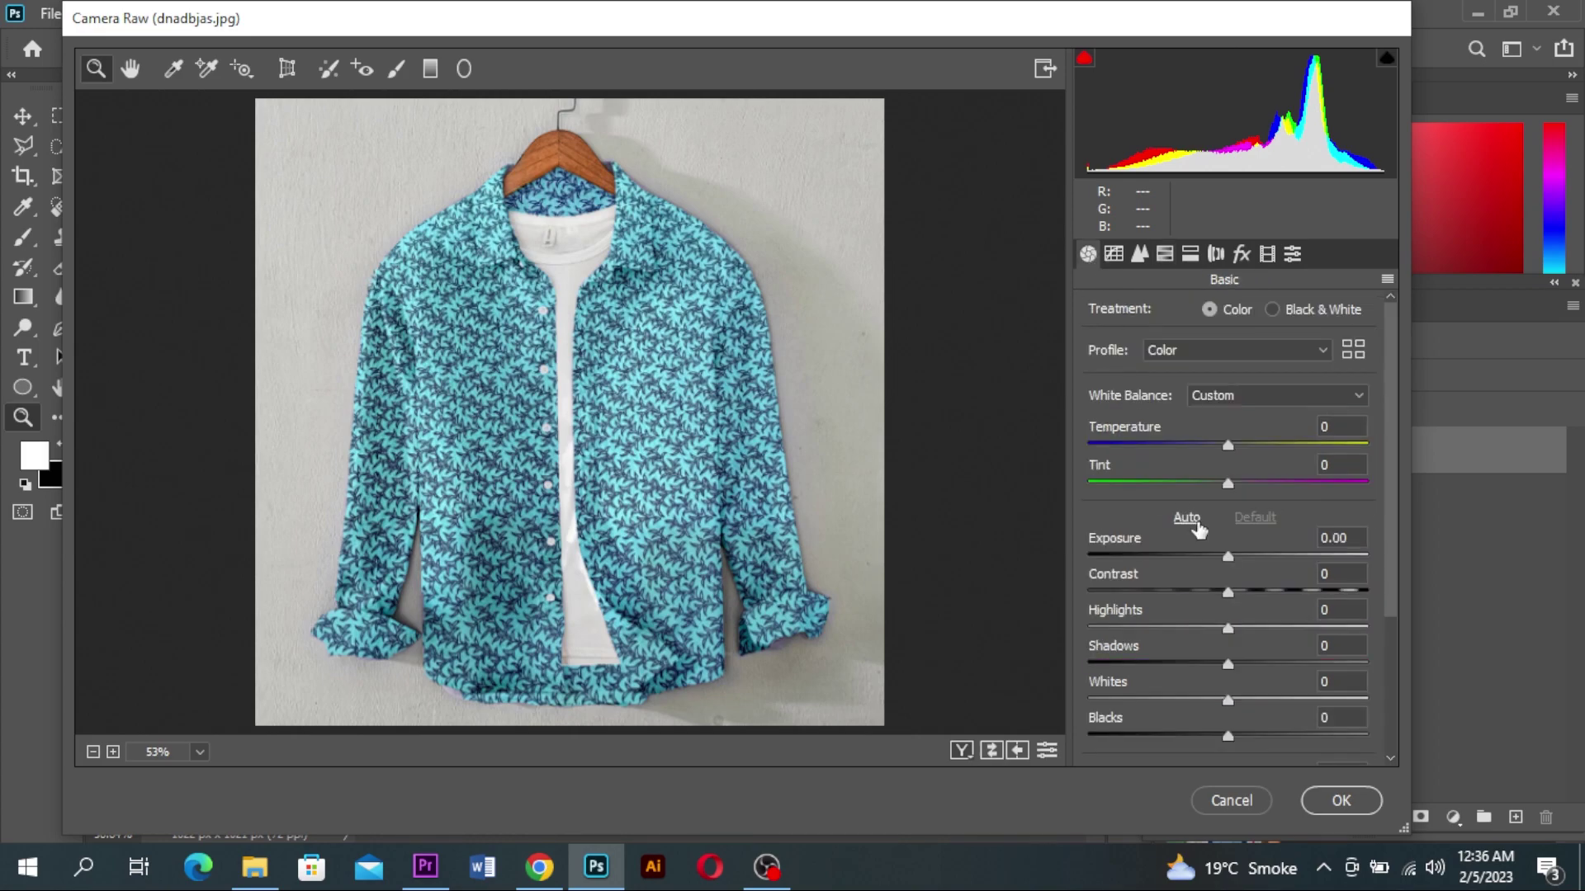
mouse_move(1227, 663)
left_mouse_down()
mouse_move(1193, 656)
mouse_move(1212, 657)
left_mouse_up()
left_click_drag(1230, 557, 1208, 592)
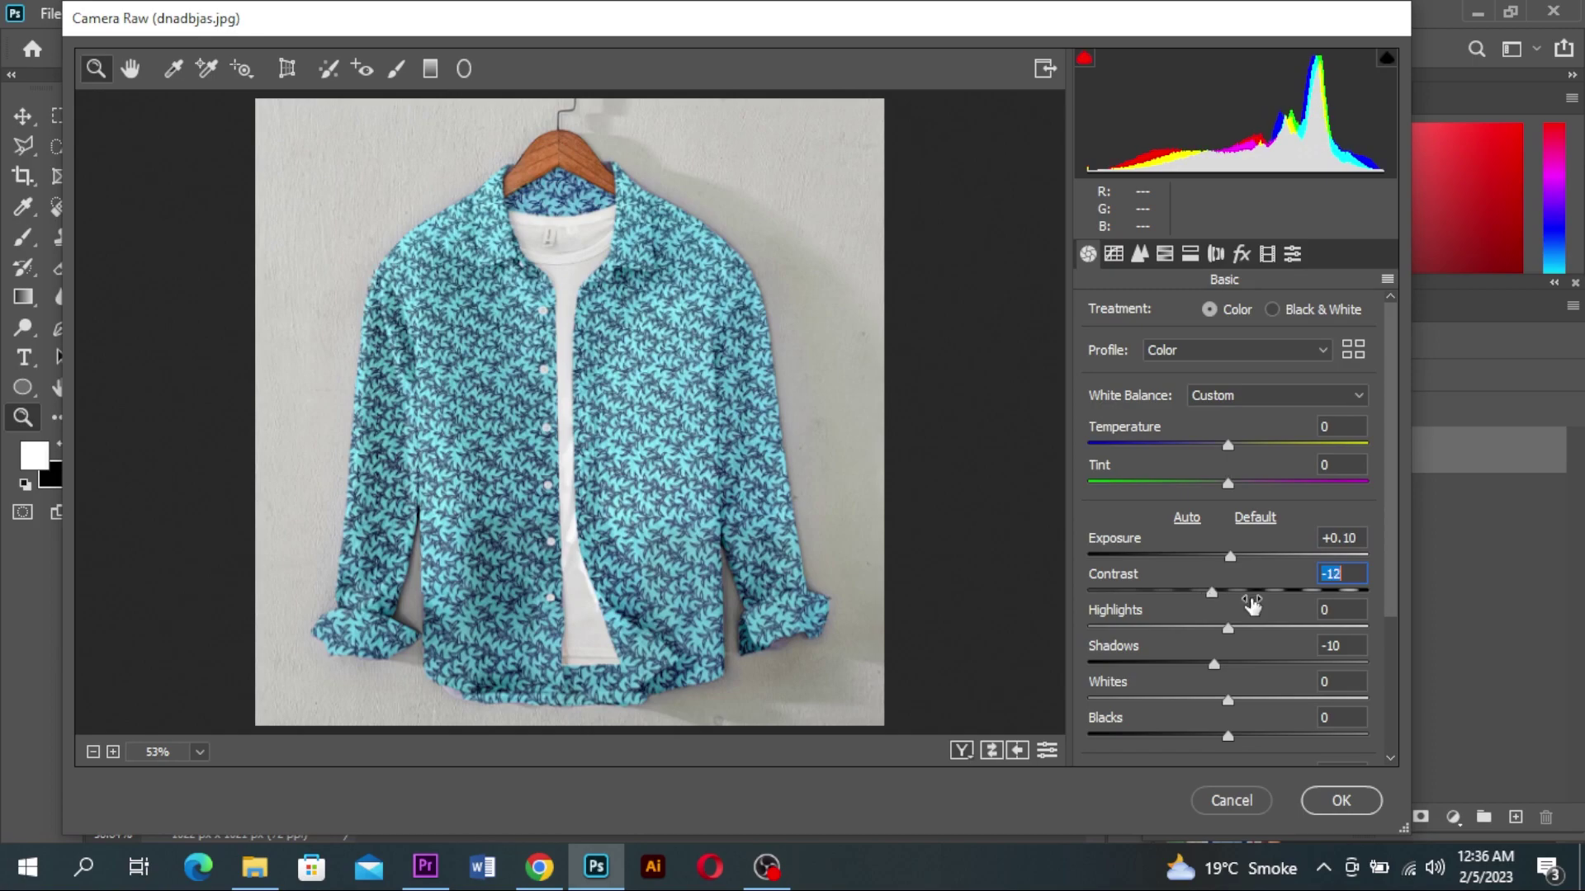
left_click_drag(1388, 571, 1384, 620)
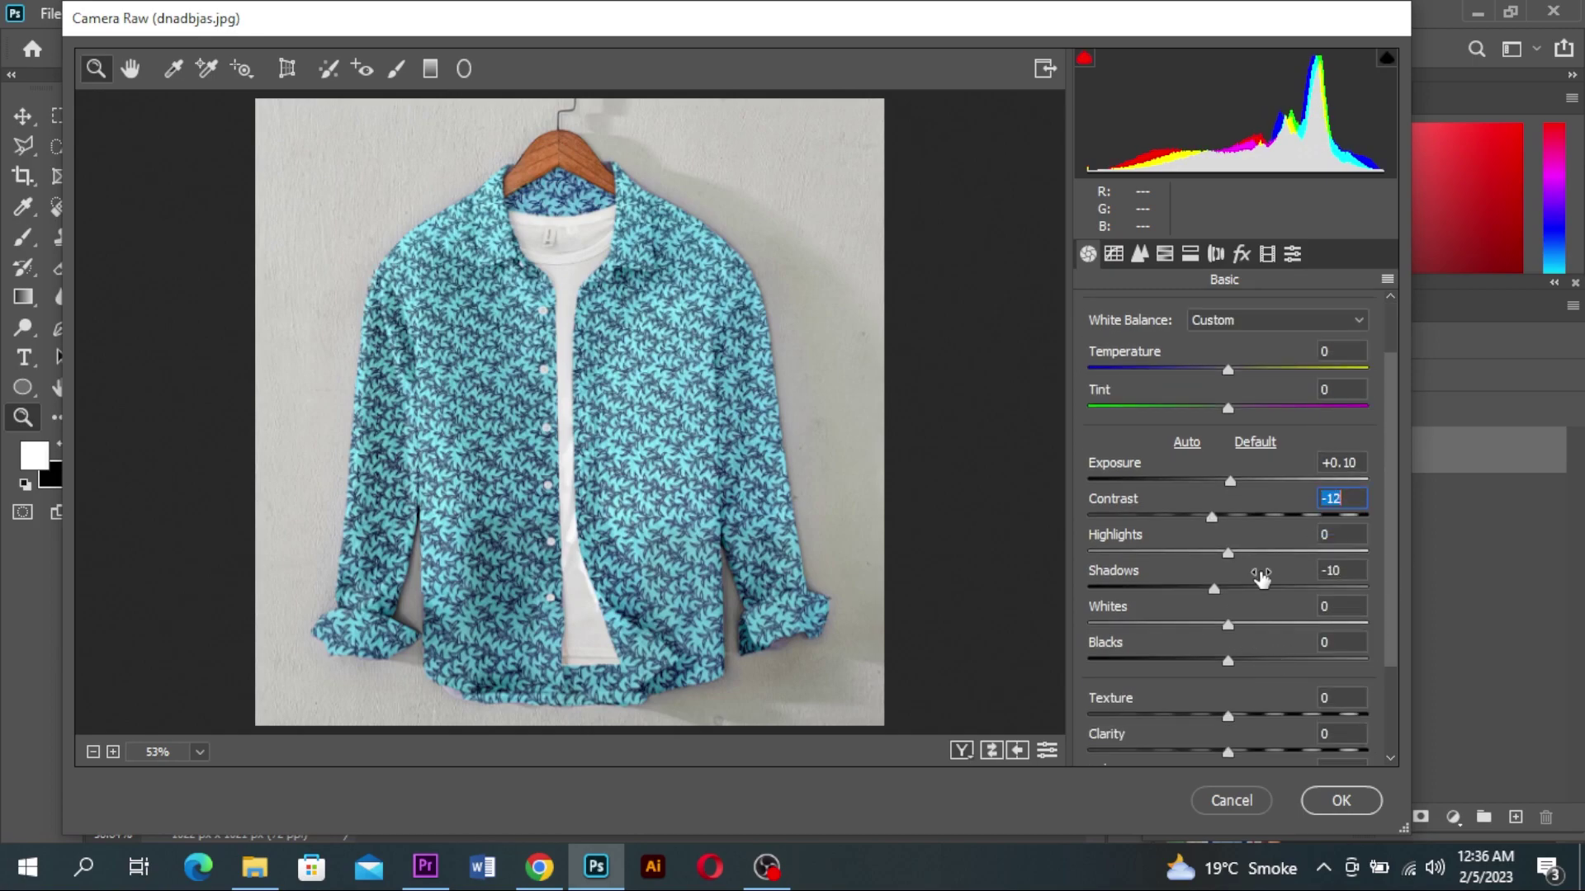
left_click_drag(1229, 625, 1225, 665)
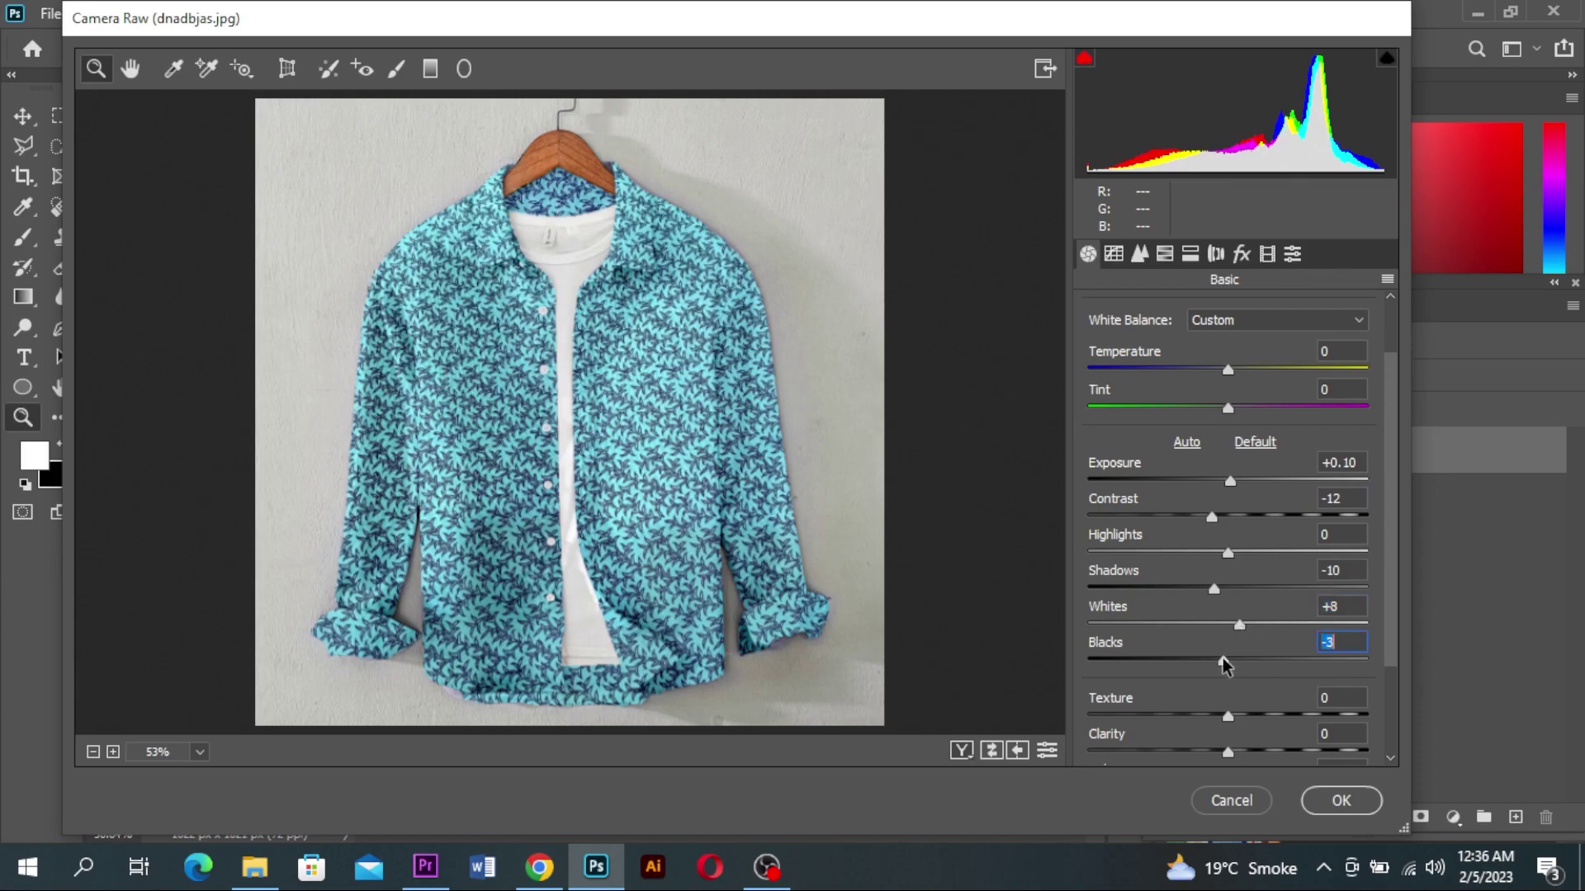
Set the Blues saturation to -12 in the HSL Adjustments and apply the Camera Raw Filter to the shirt layer
left_click(1164, 255)
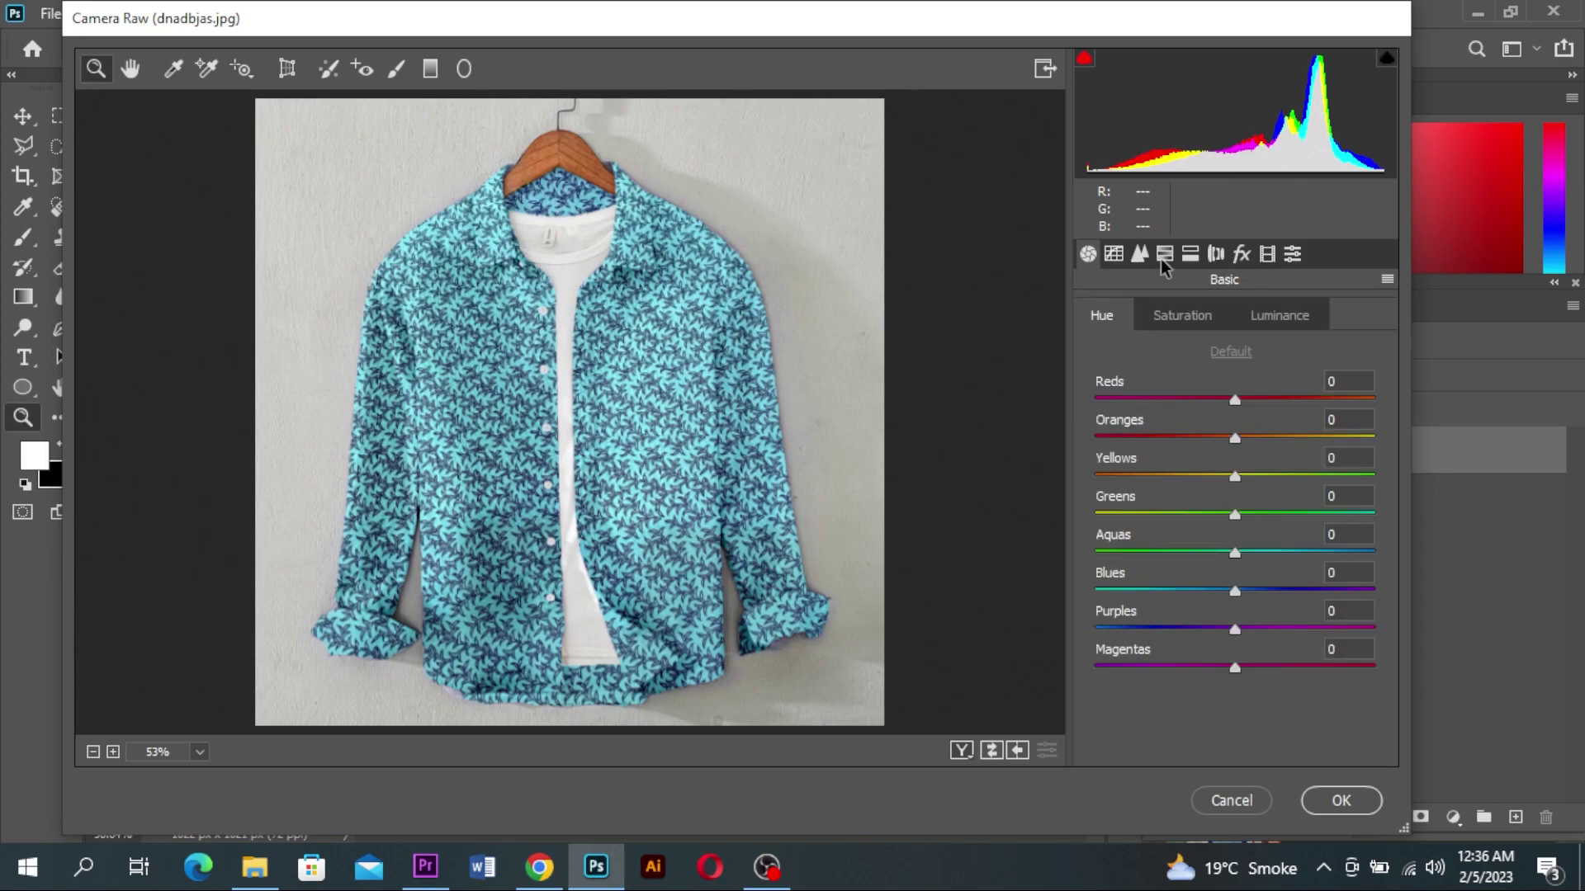
left_click(1171, 315)
mouse_move(1234, 589)
left_mouse_down()
mouse_move(1203, 592)
mouse_move(1218, 588)
left_mouse_up()
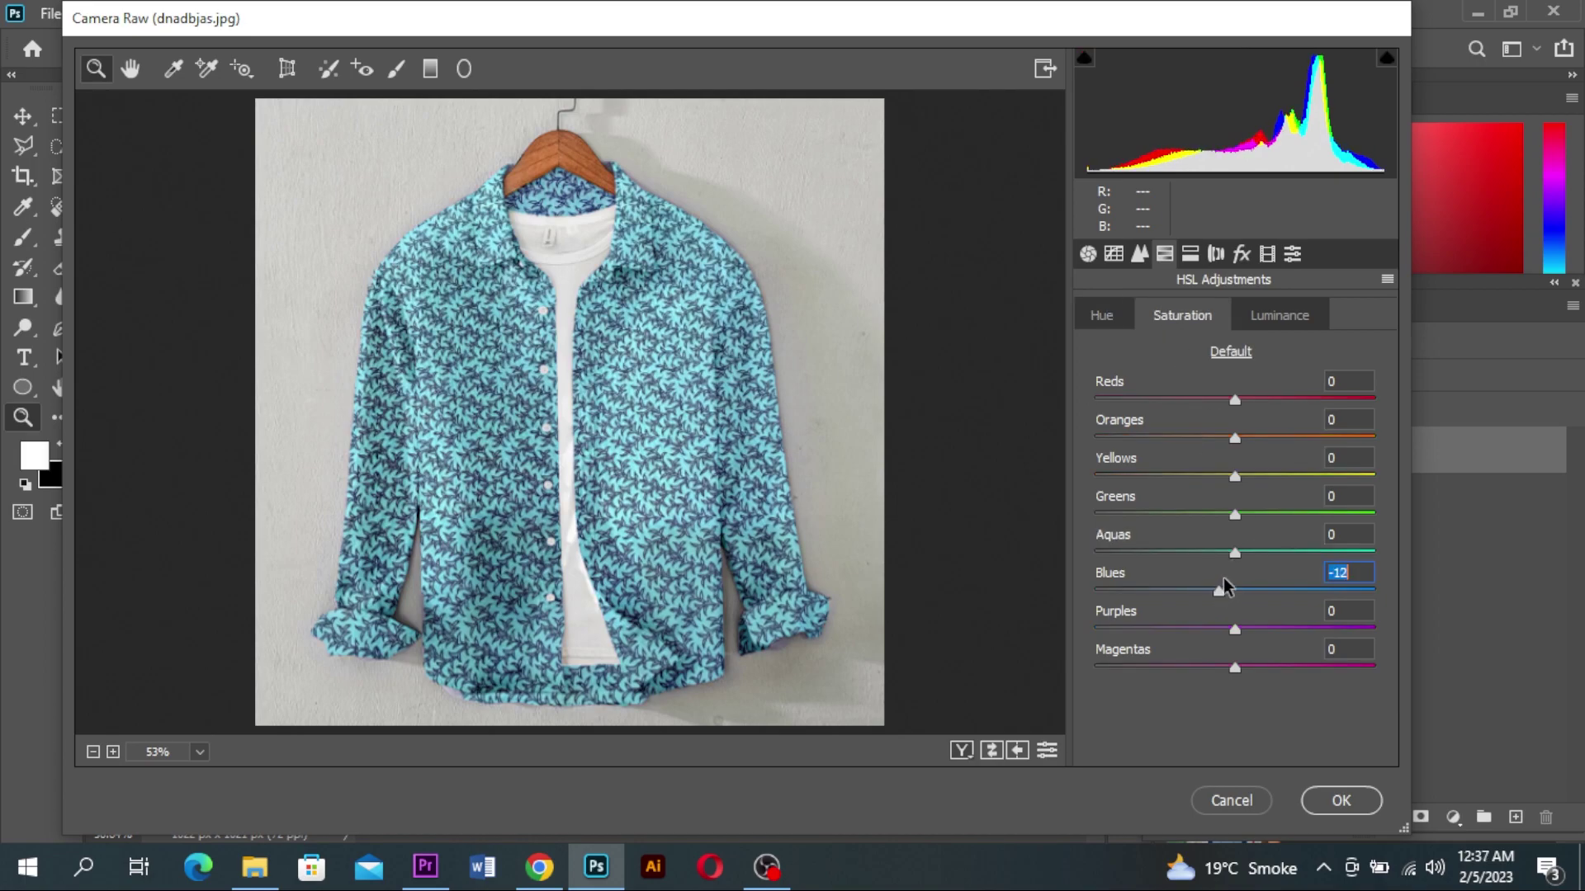
left_click(1340, 802)
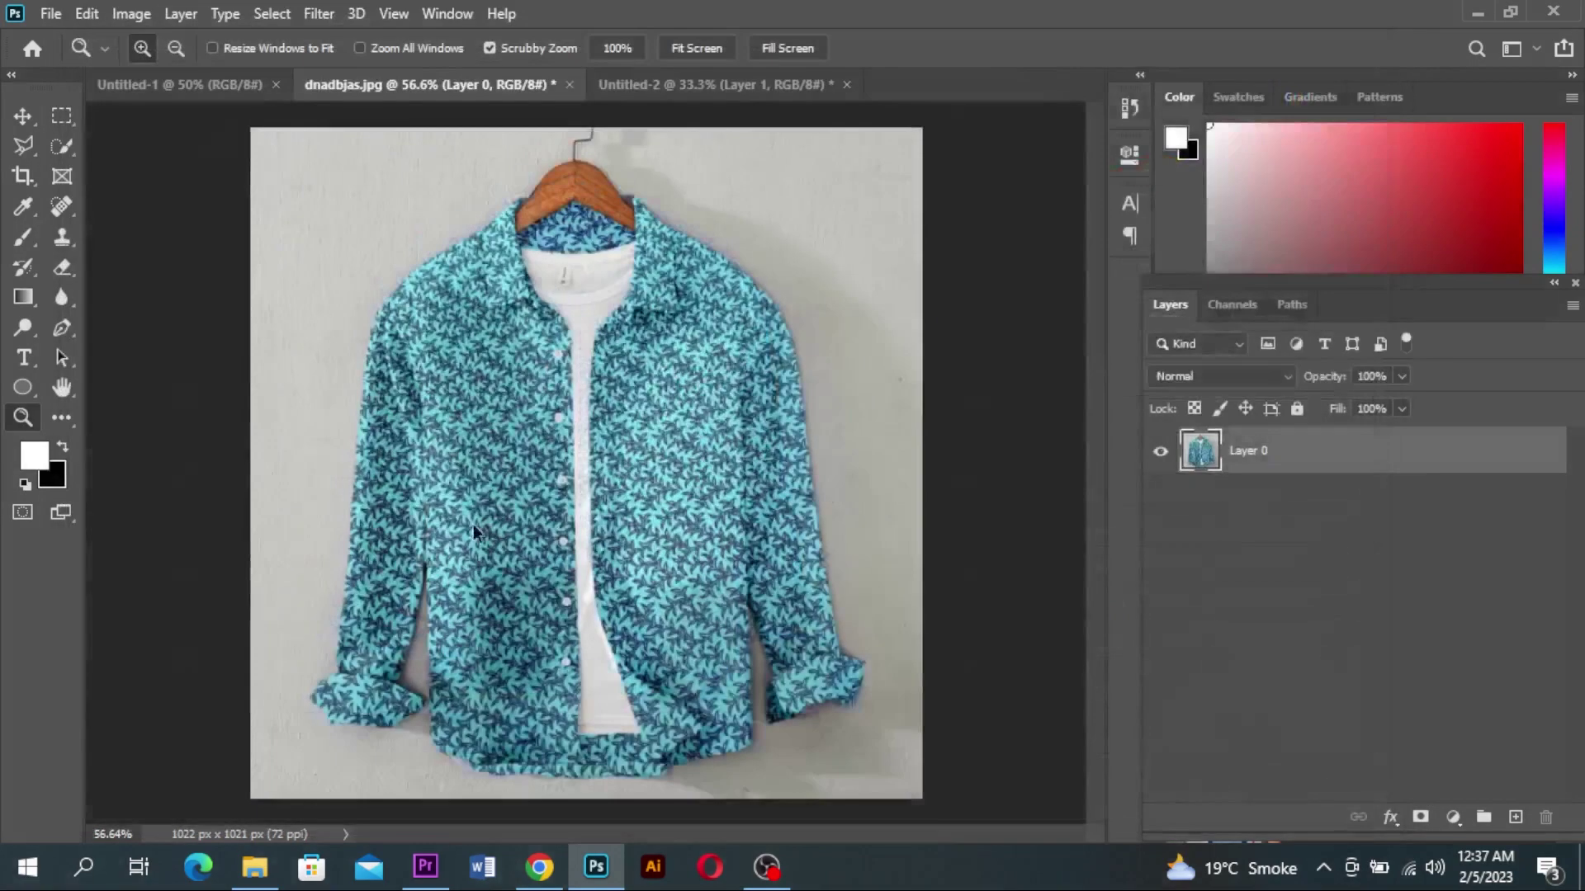